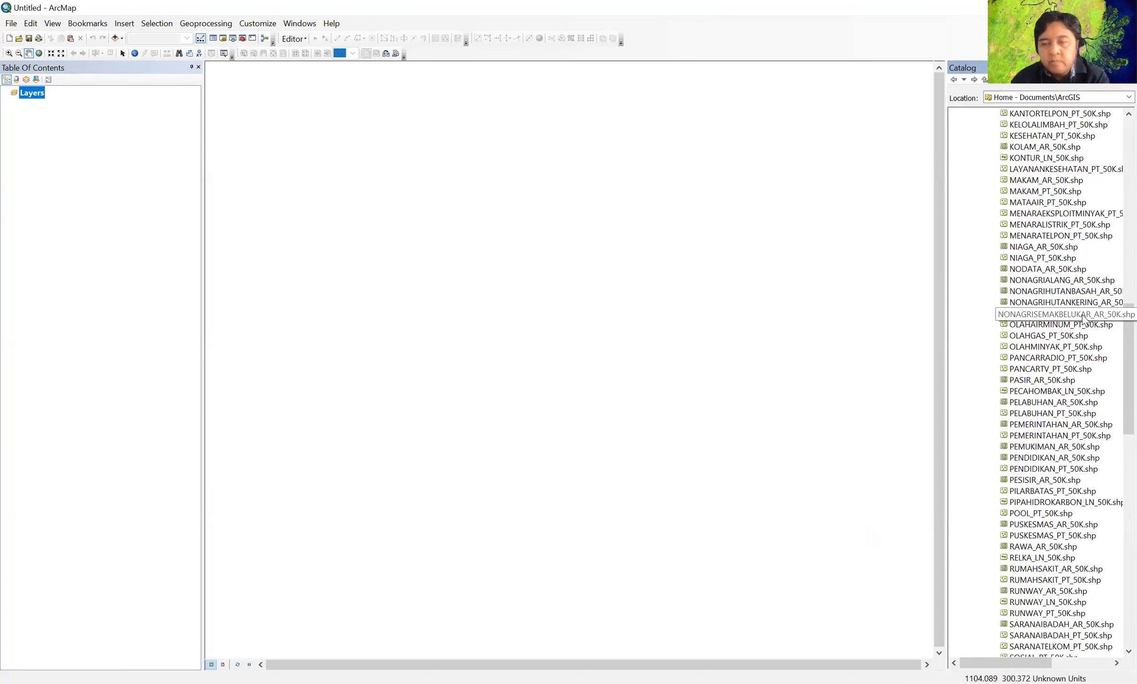
- Add the river polygon shapefile SUNGAI_AR_50K.shp from the catalog to the map
scroll(1084, 319, down, 5)
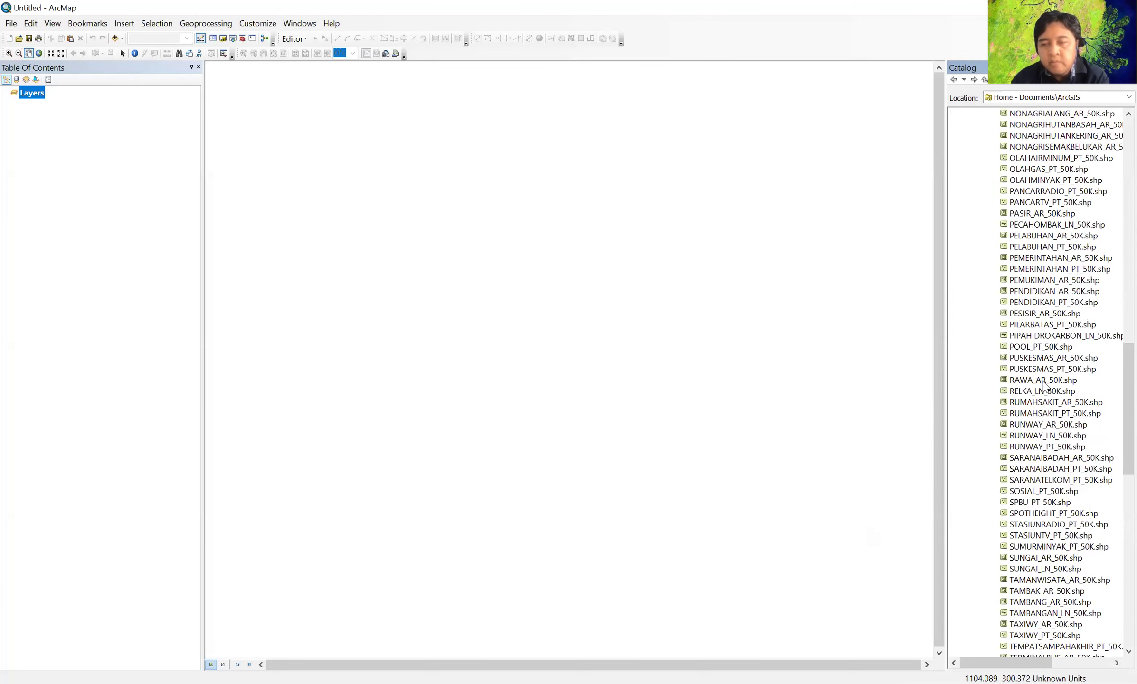
click(1031, 559)
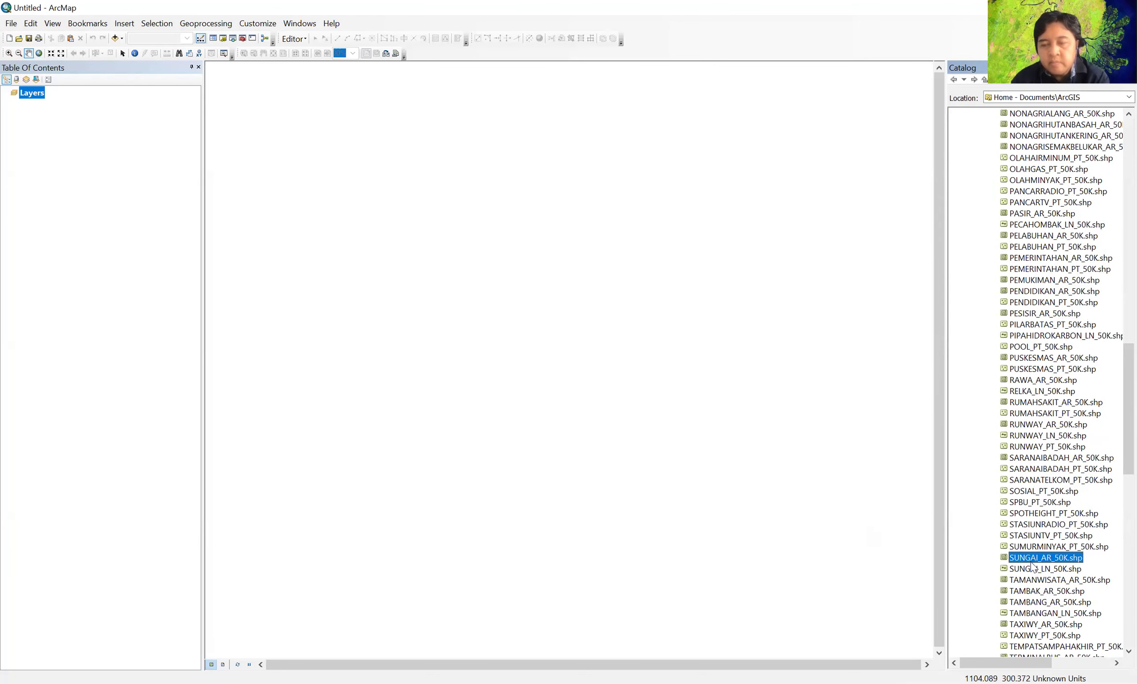
drag(1013, 560, 713, 462)
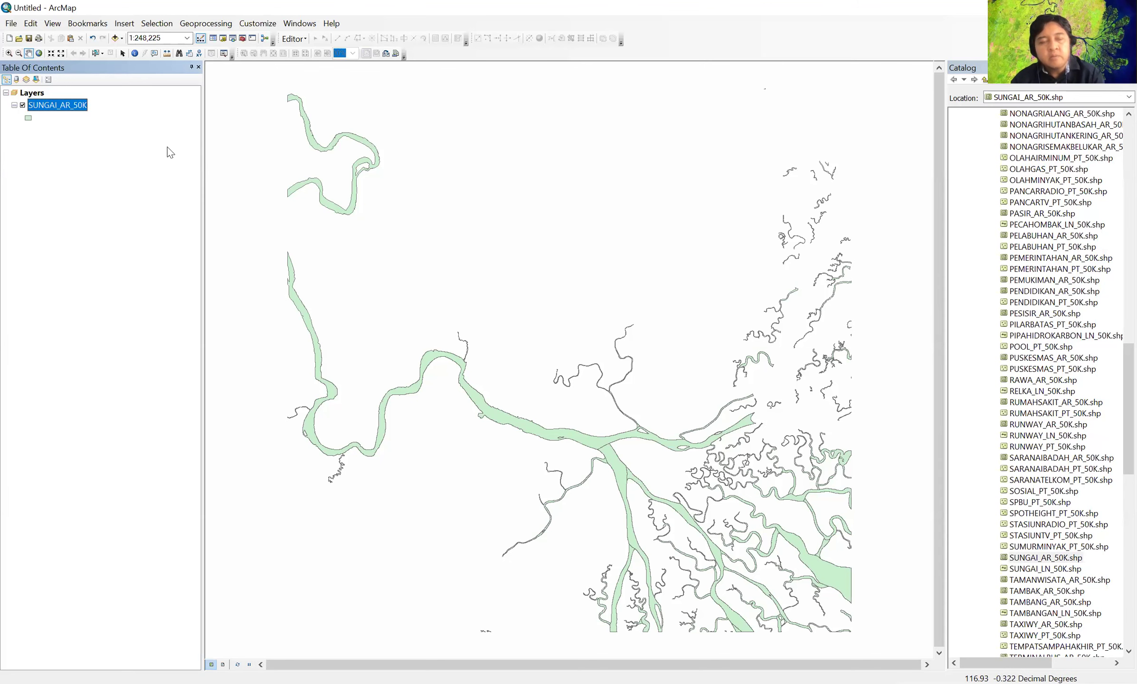
- Symbolize the SUNGAI_AR_50K layer with a light blue fill and no outline color
click(28, 119)
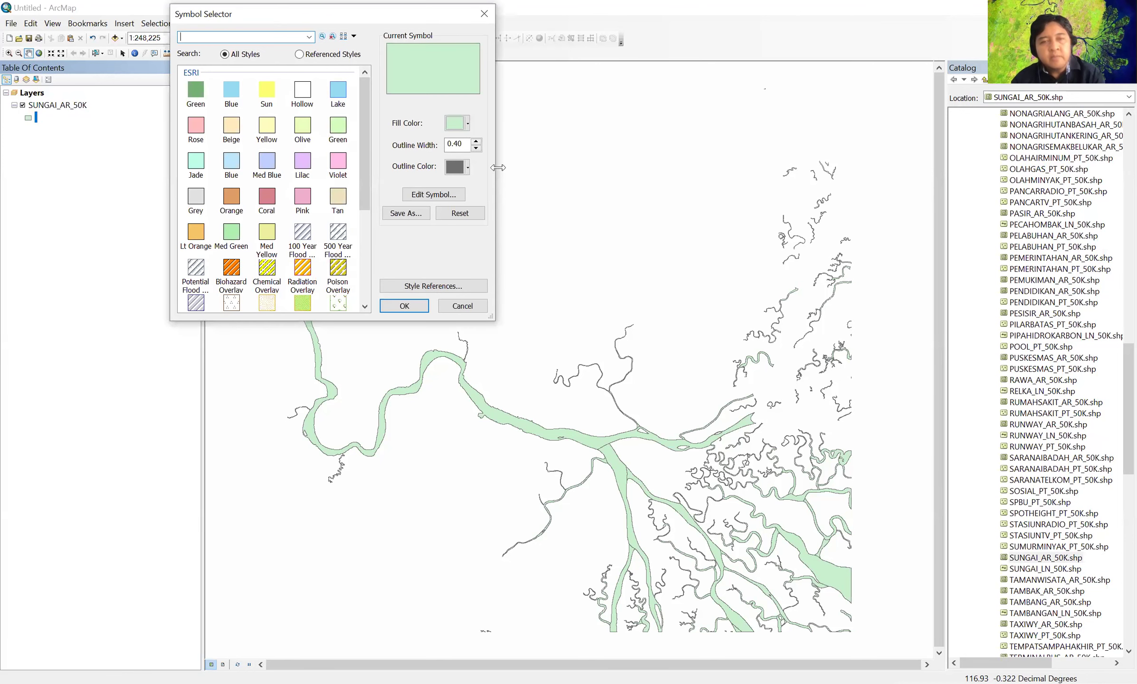
click(468, 124)
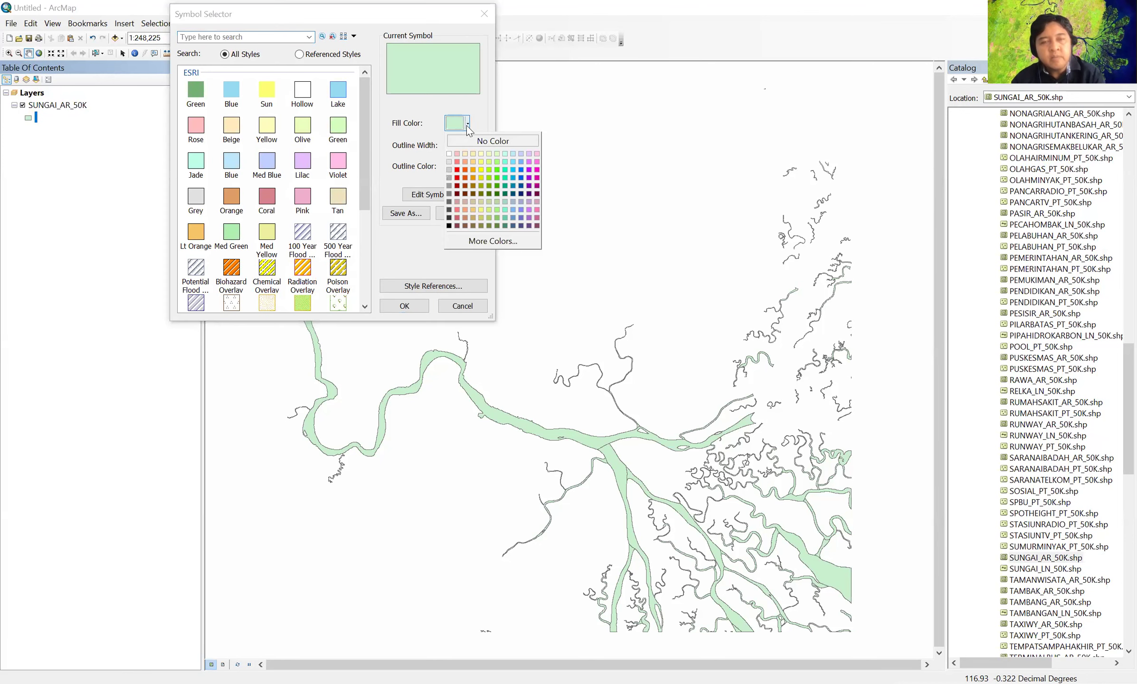
click(522, 162)
click(467, 167)
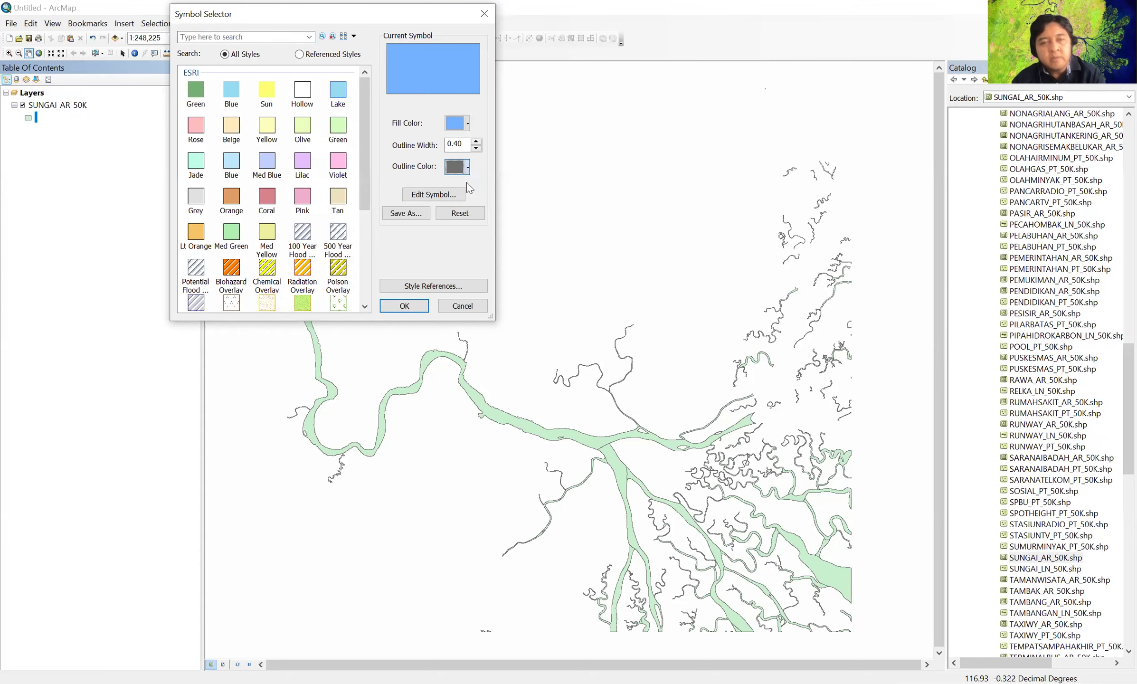
click(467, 186)
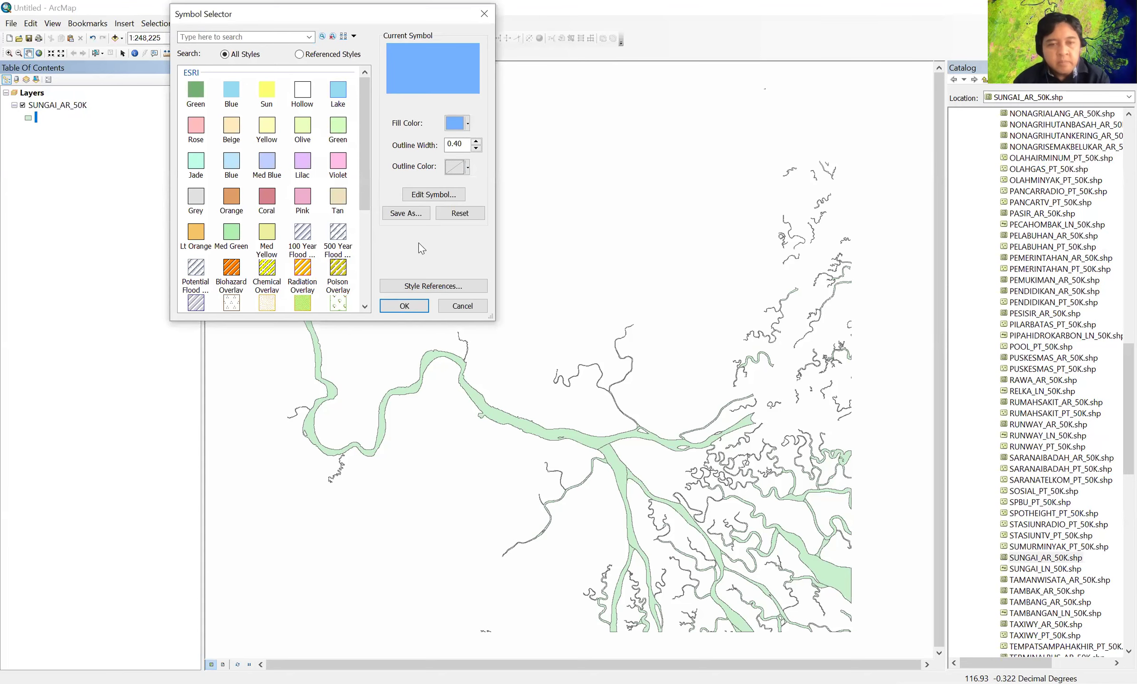
click(410, 306)
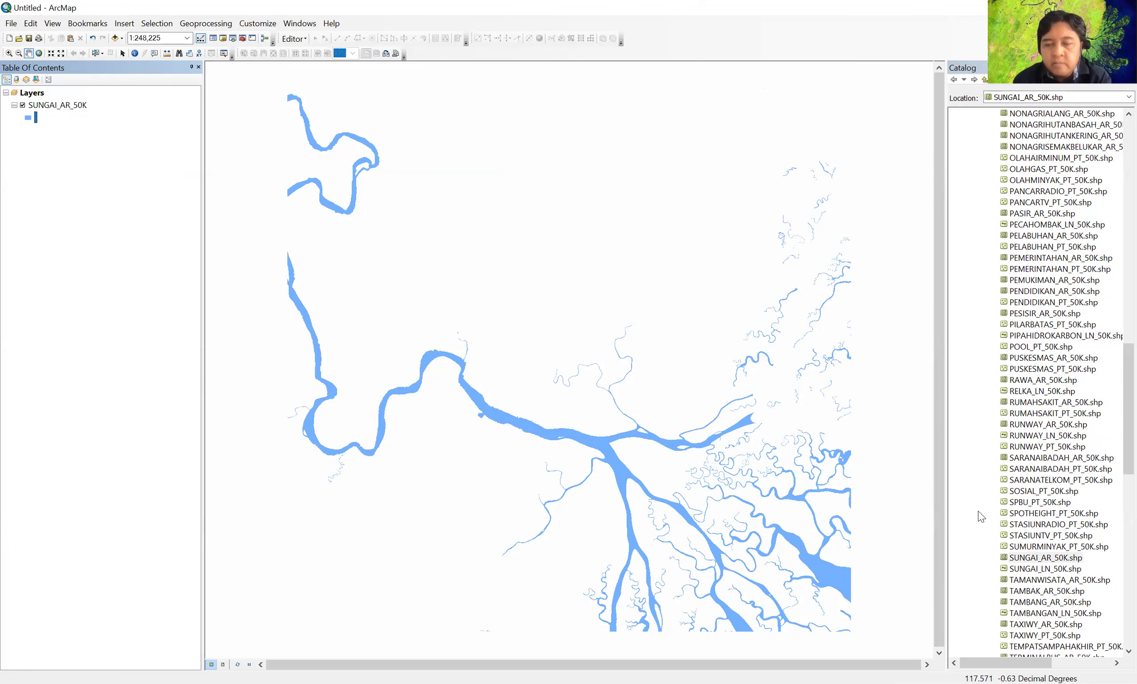
- Add the river line shapefile SUNGAI_LN_50K.shp from the catalog to the map
click(1036, 570)
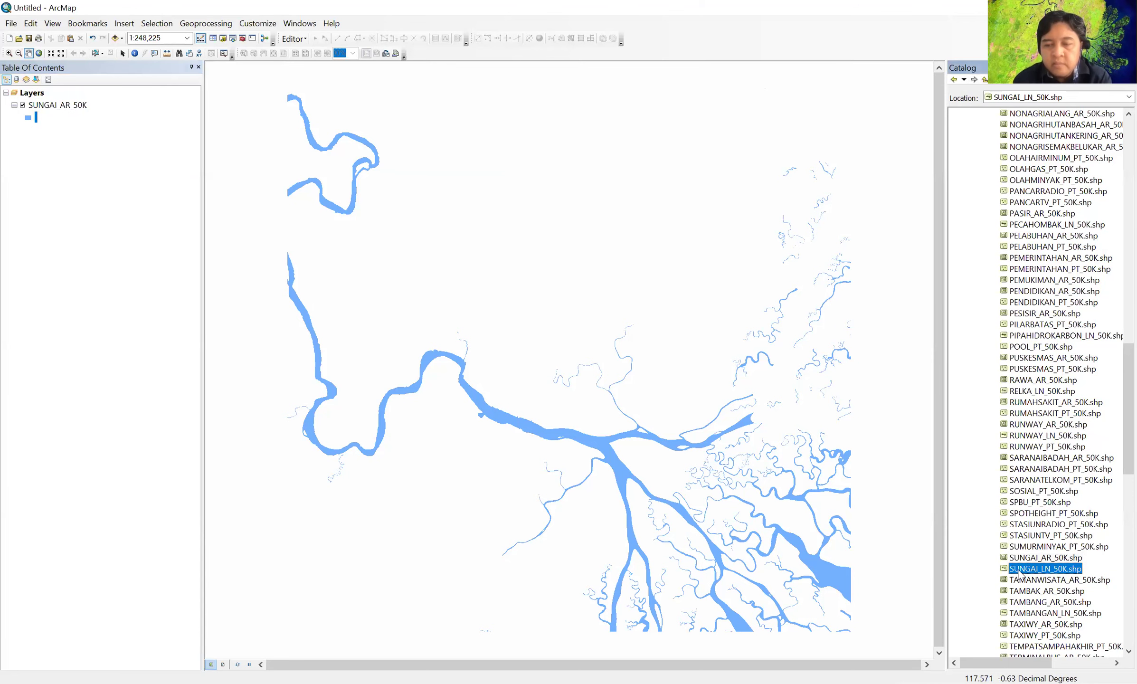
drag(1021, 572, 789, 477)
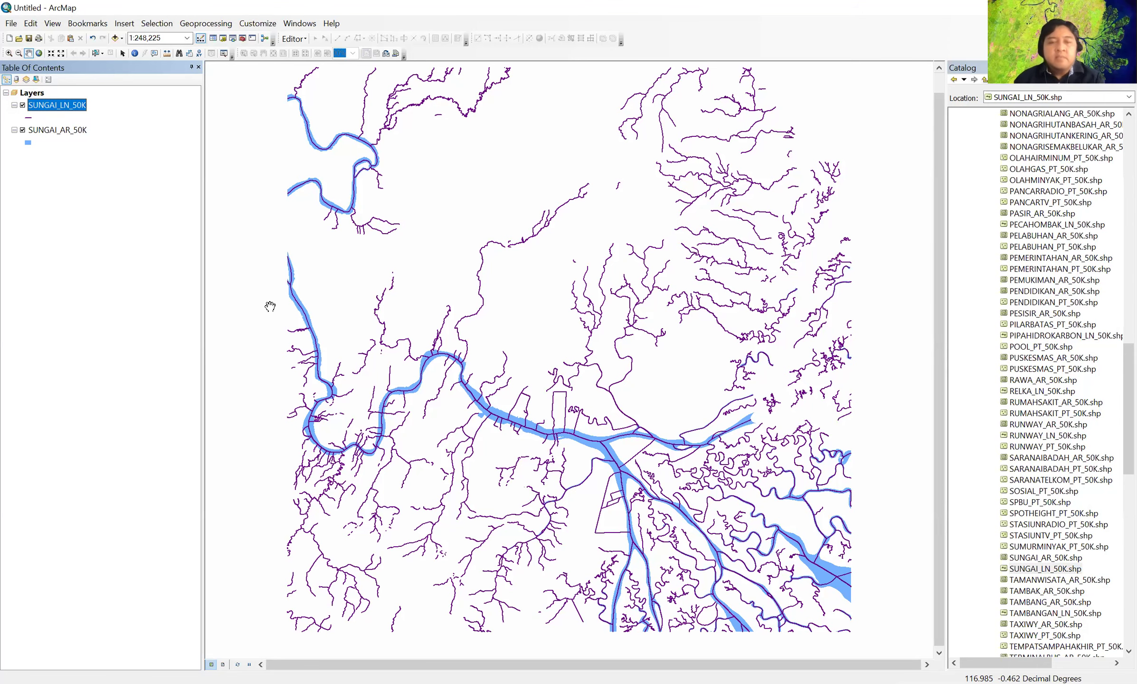
scroll(270, 306, down, 1)
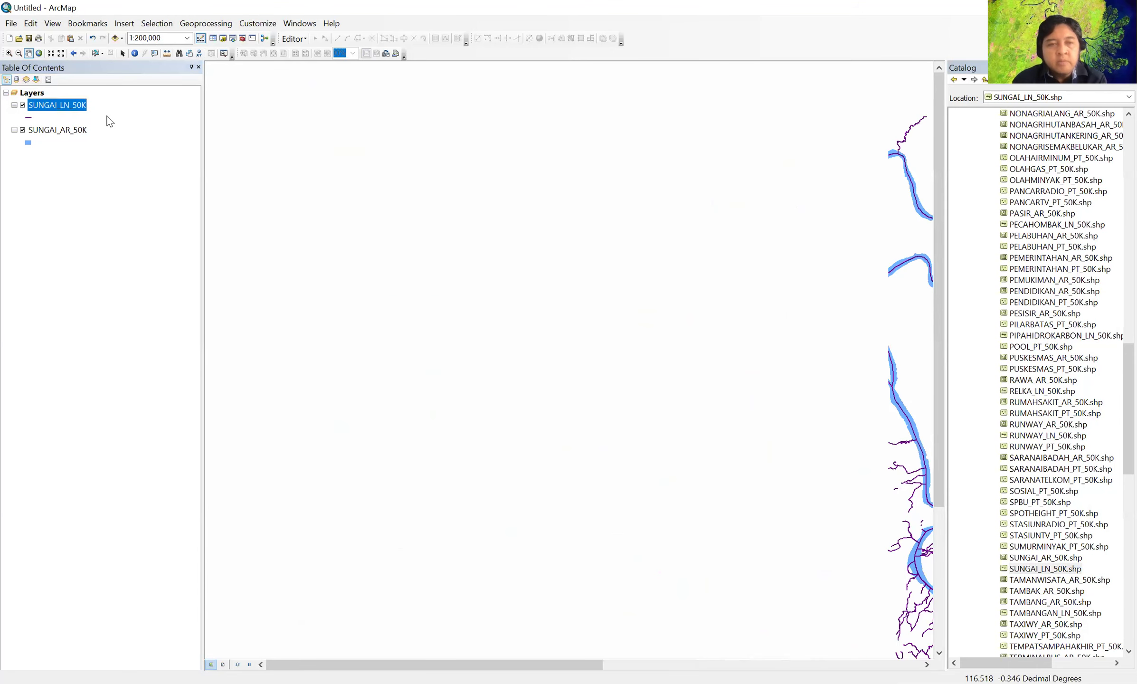
click(73, 53)
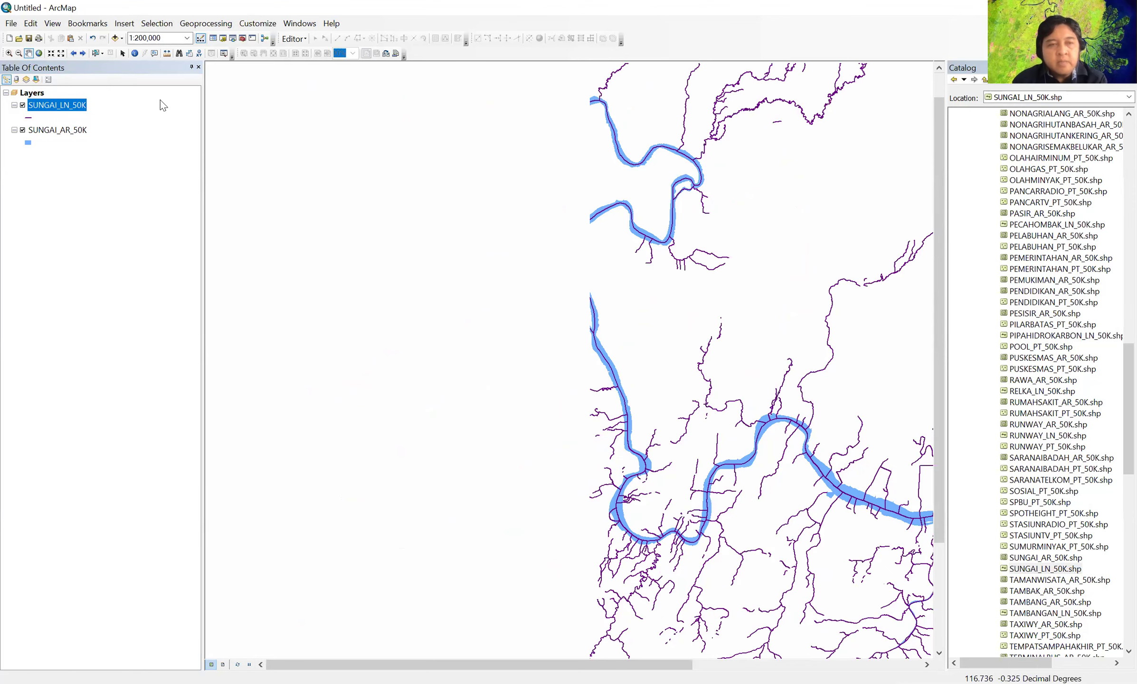
click(74, 54)
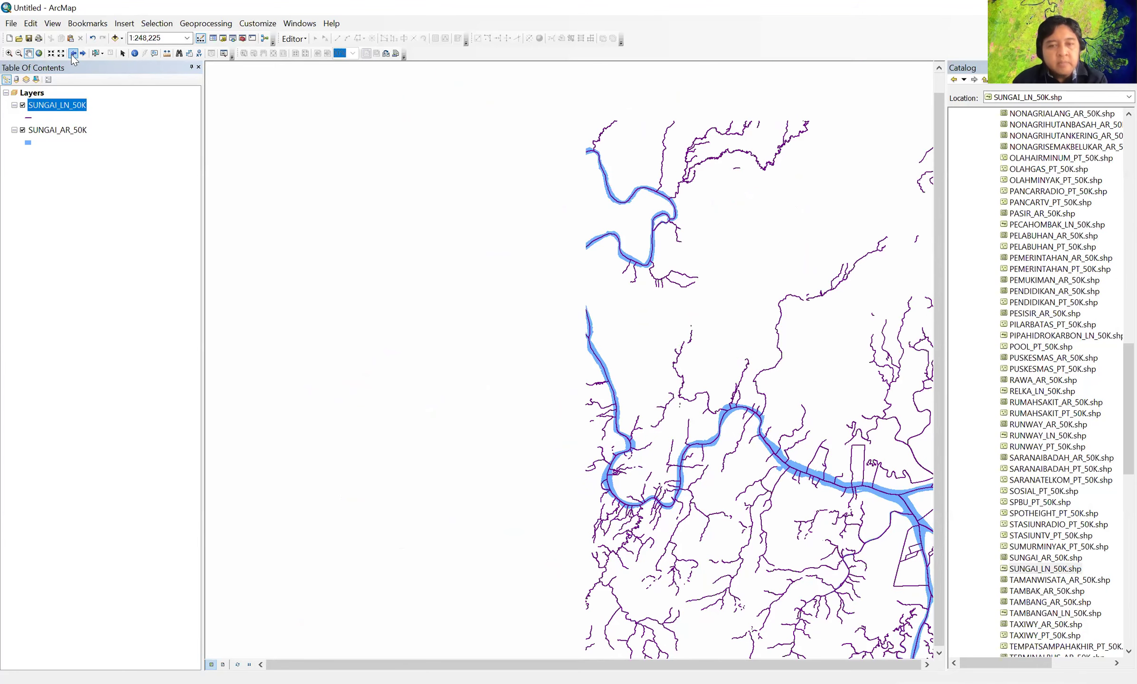
click(73, 54)
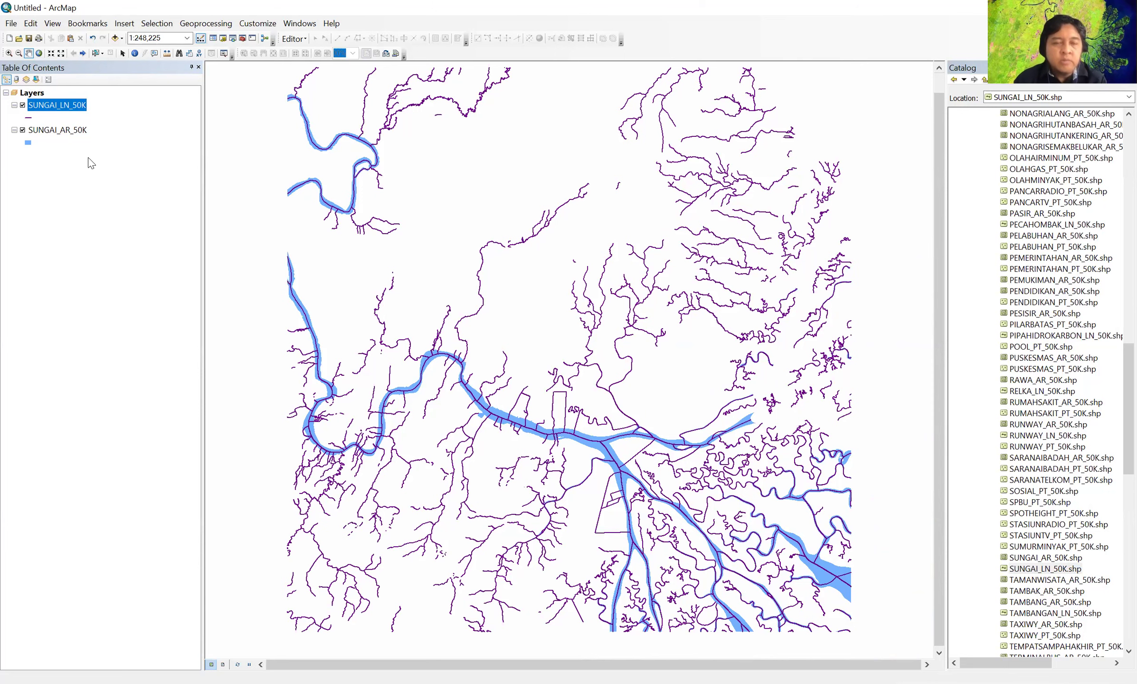
- Symbolize the SUNGAI_LN_50K lines in the same light blue as the river polygons, with a width of 0.4
click(28, 120)
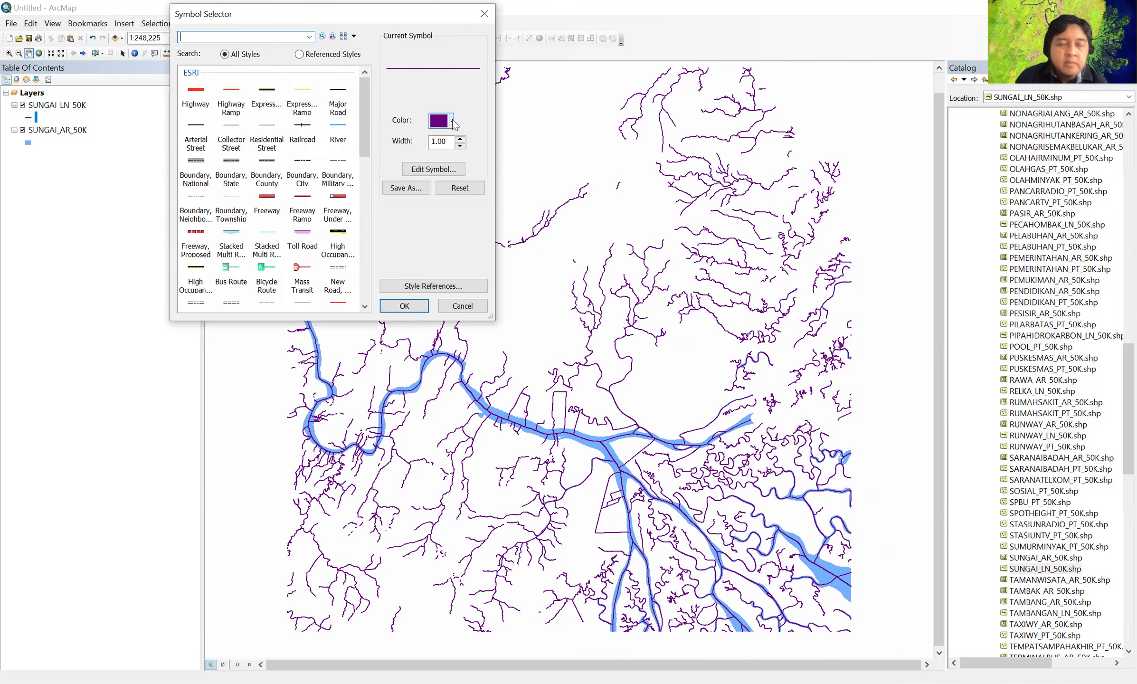
click(452, 122)
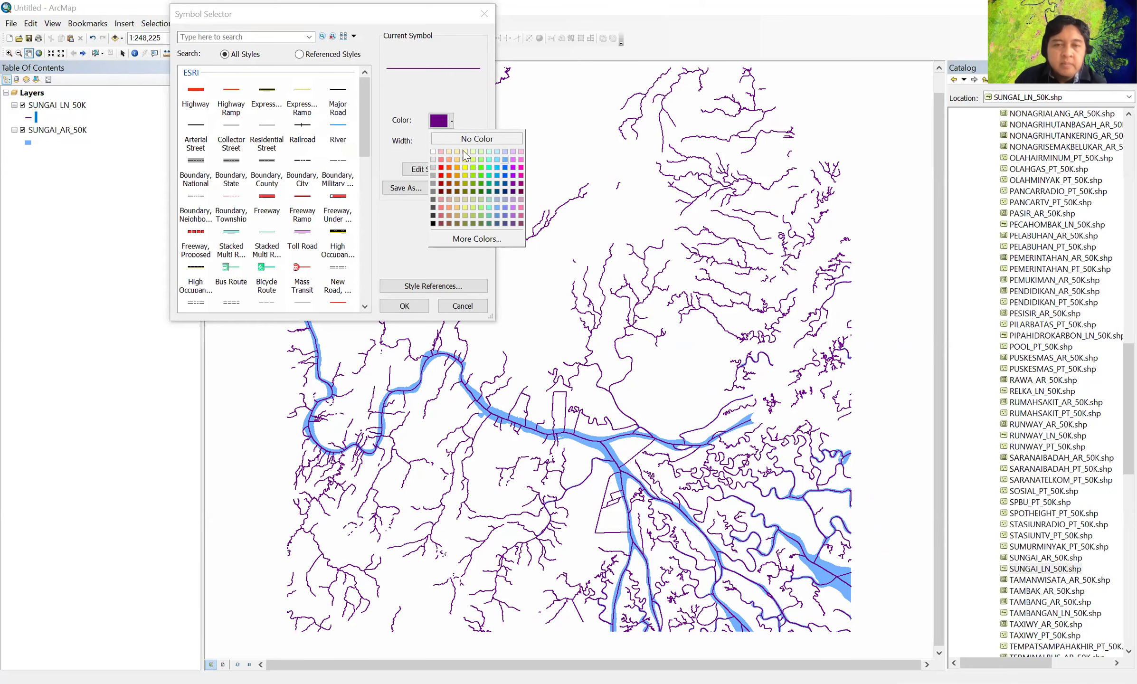
click(506, 163)
text(0)
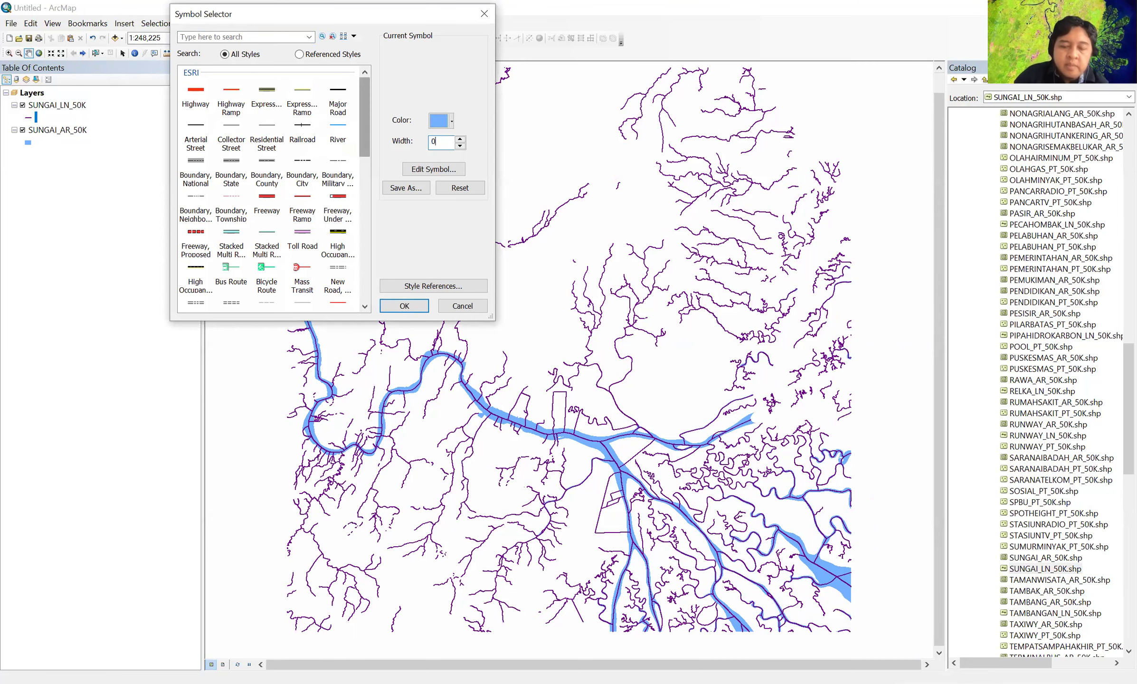
text(.4)
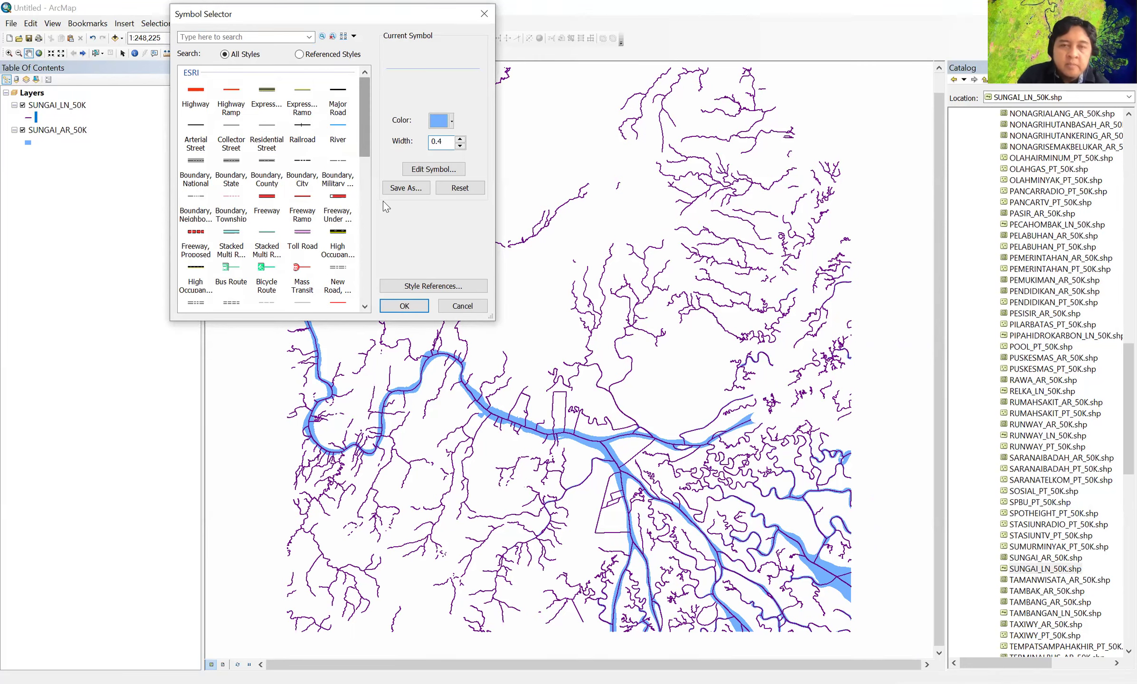
click(410, 306)
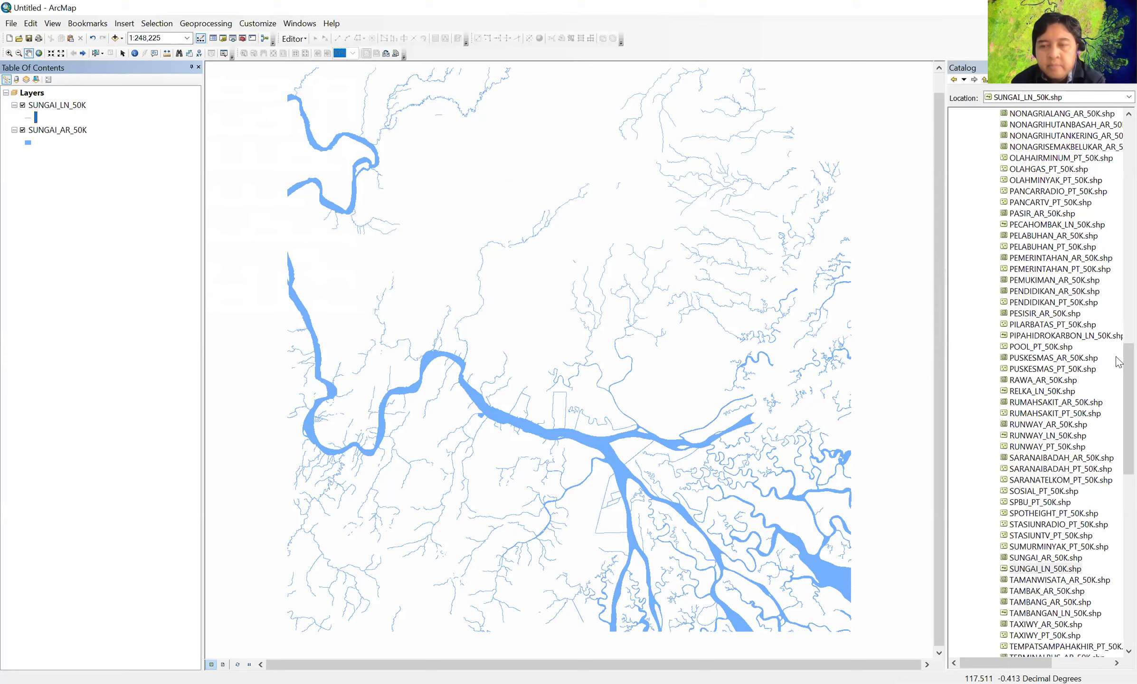
- Add the road line shapefile JALAN_LN_50K.shp from the catalog to the map
drag(1118, 404, 1116, 297)
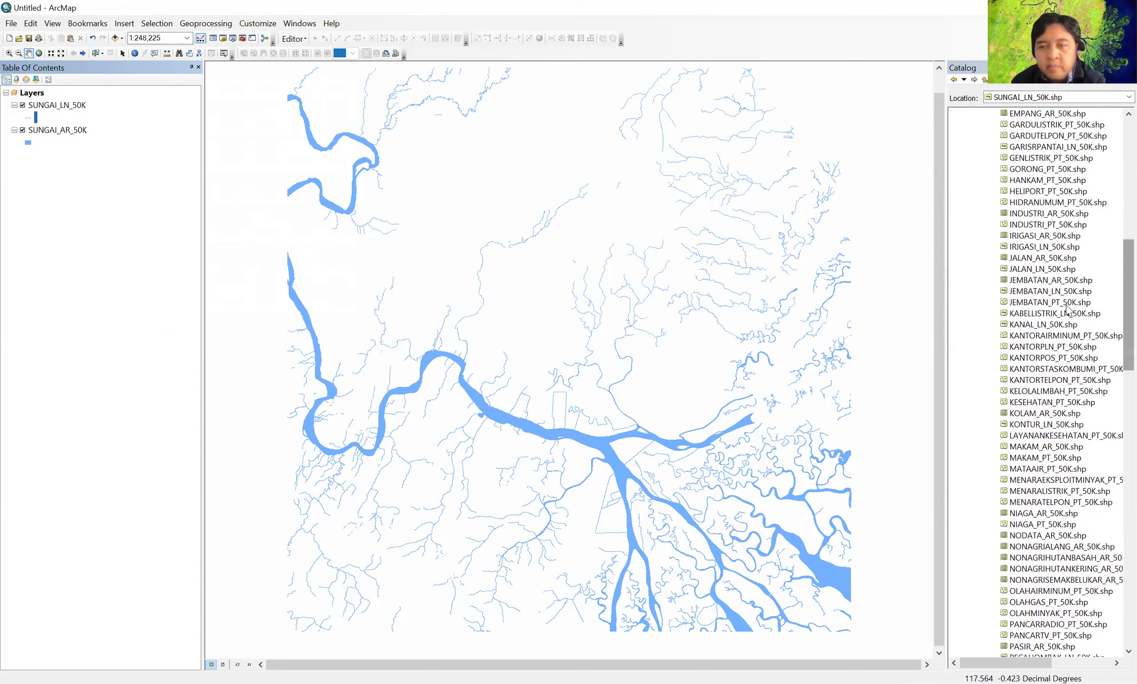
click(1030, 271)
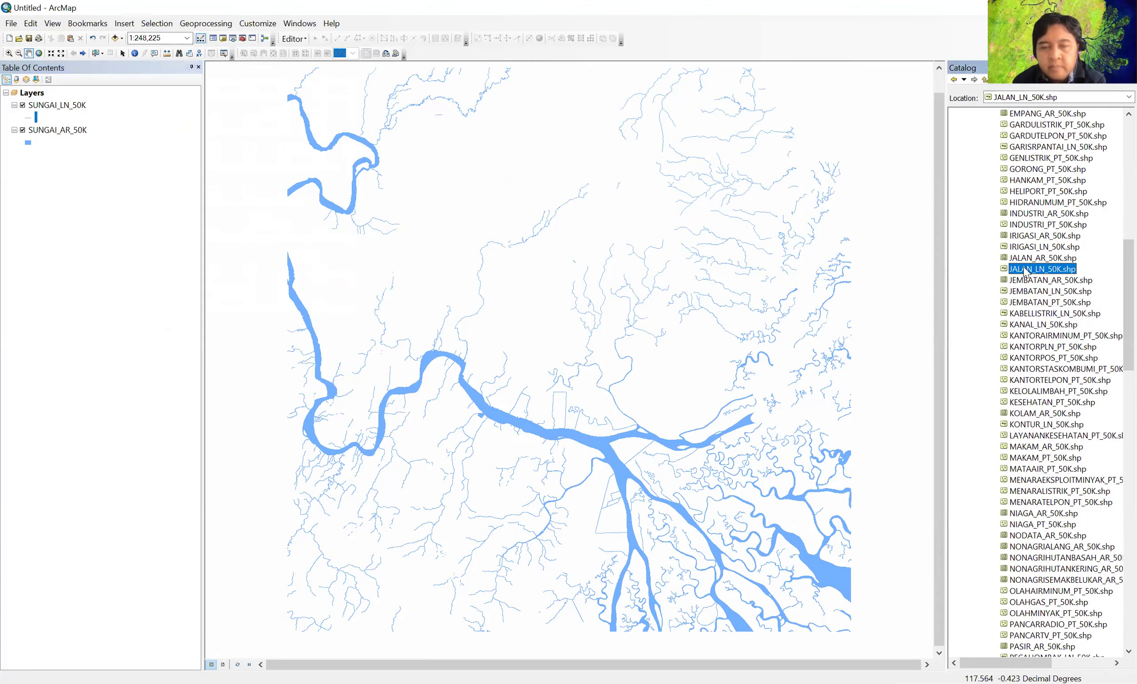
drag(1026, 271, 765, 311)
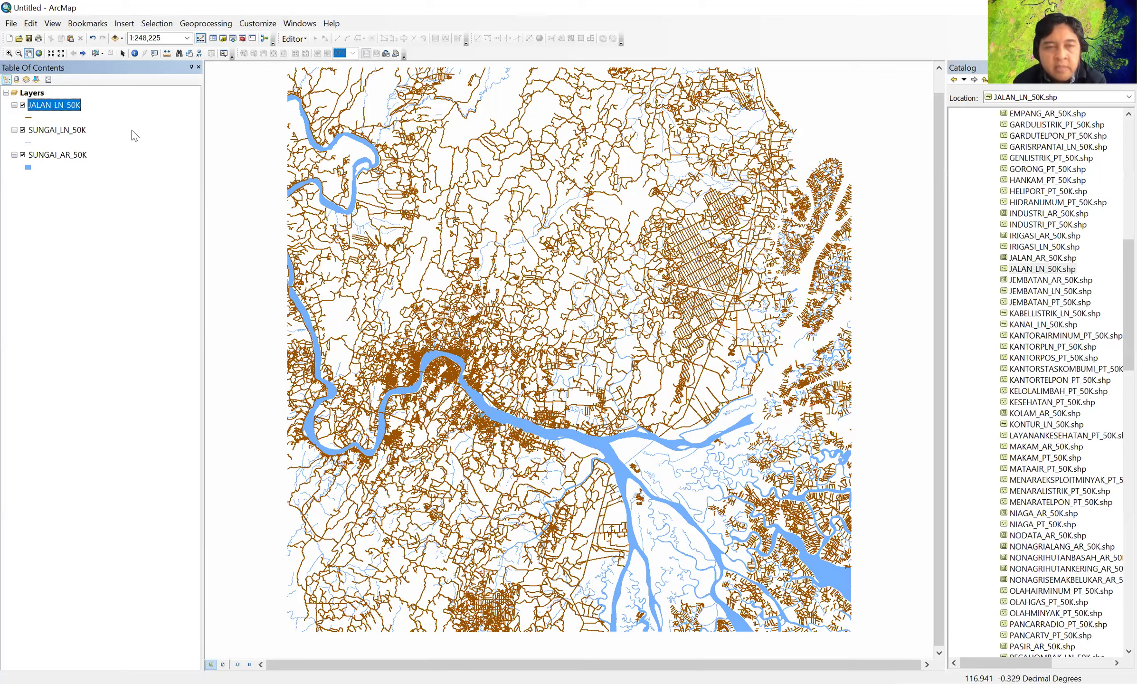
- Set the JALAN_LN_50K symbology to unique values of the REMARK field and add all its values
double_click(52, 106)
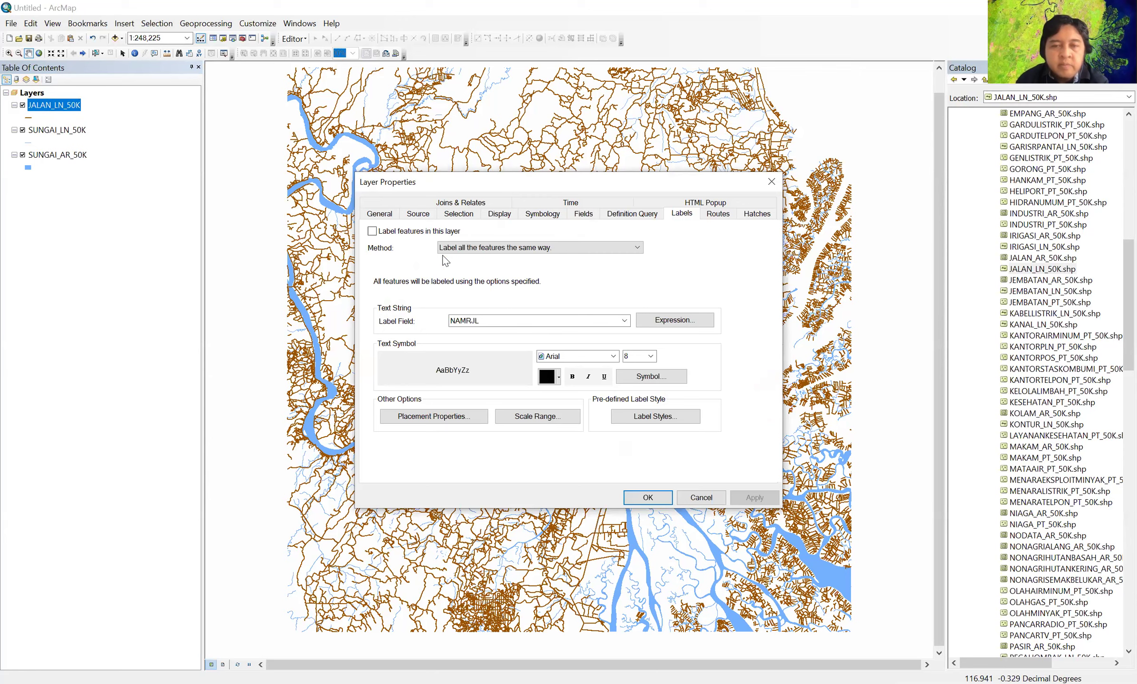
click(549, 214)
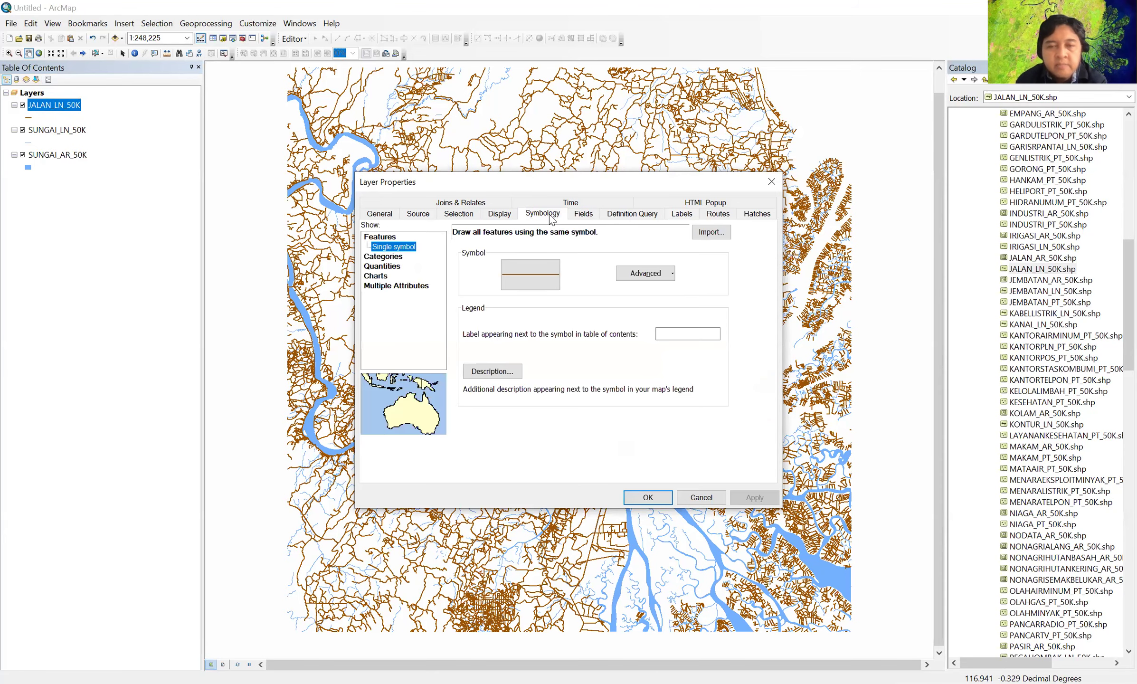
click(380, 257)
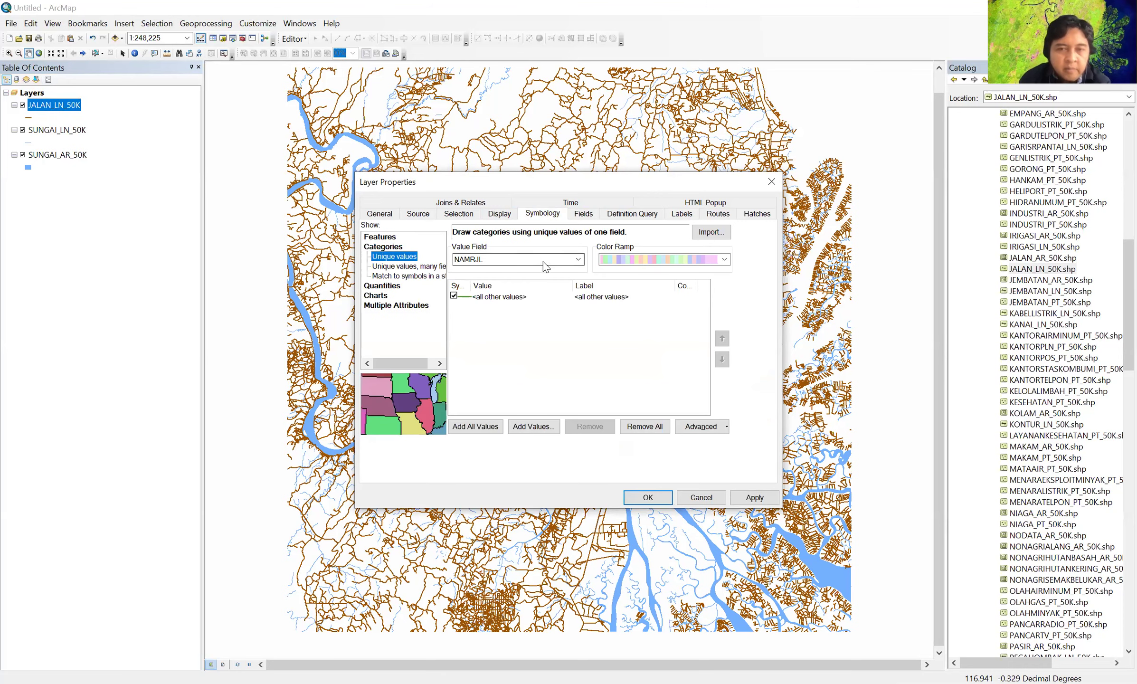
click(579, 261)
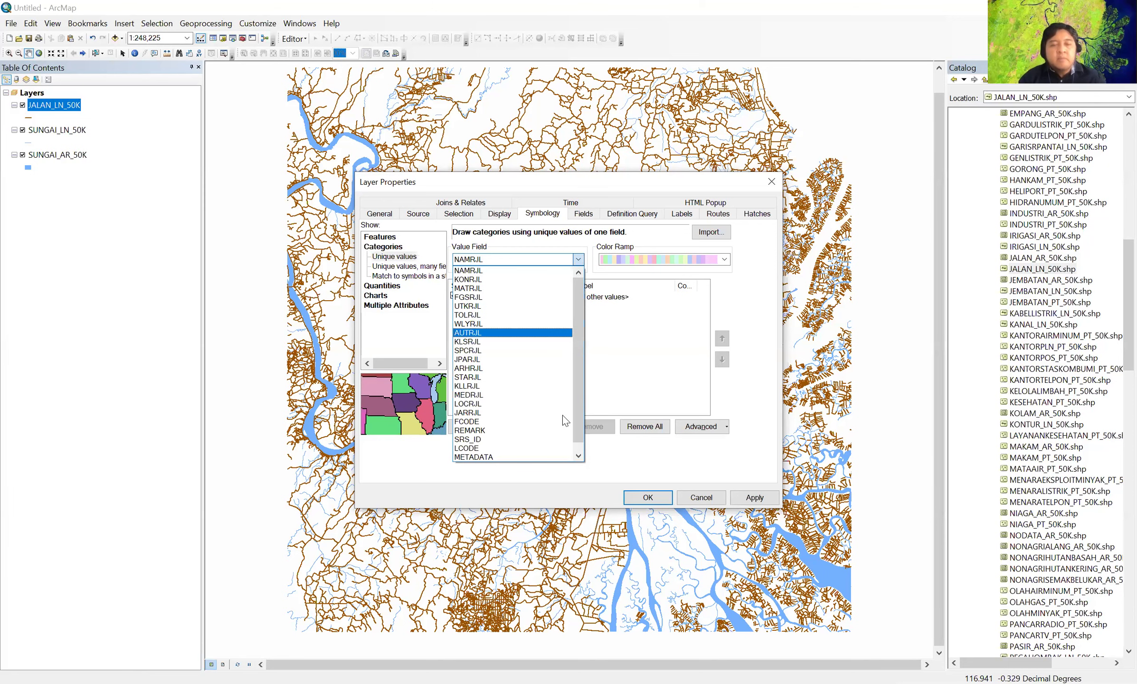
click(515, 430)
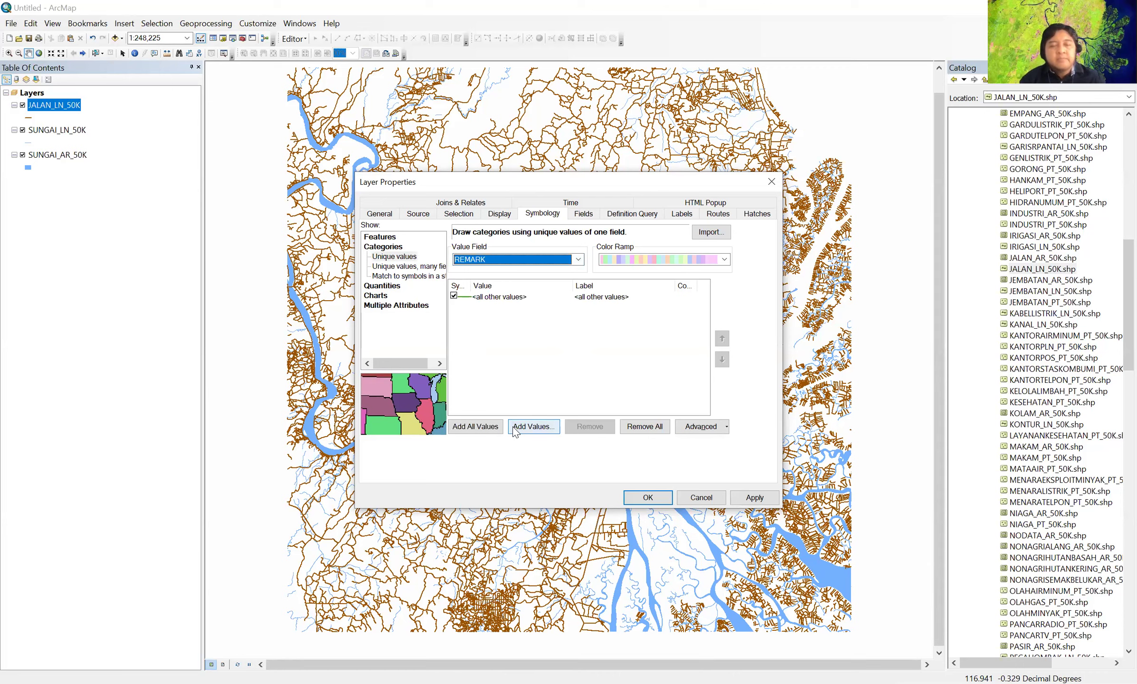
click(476, 426)
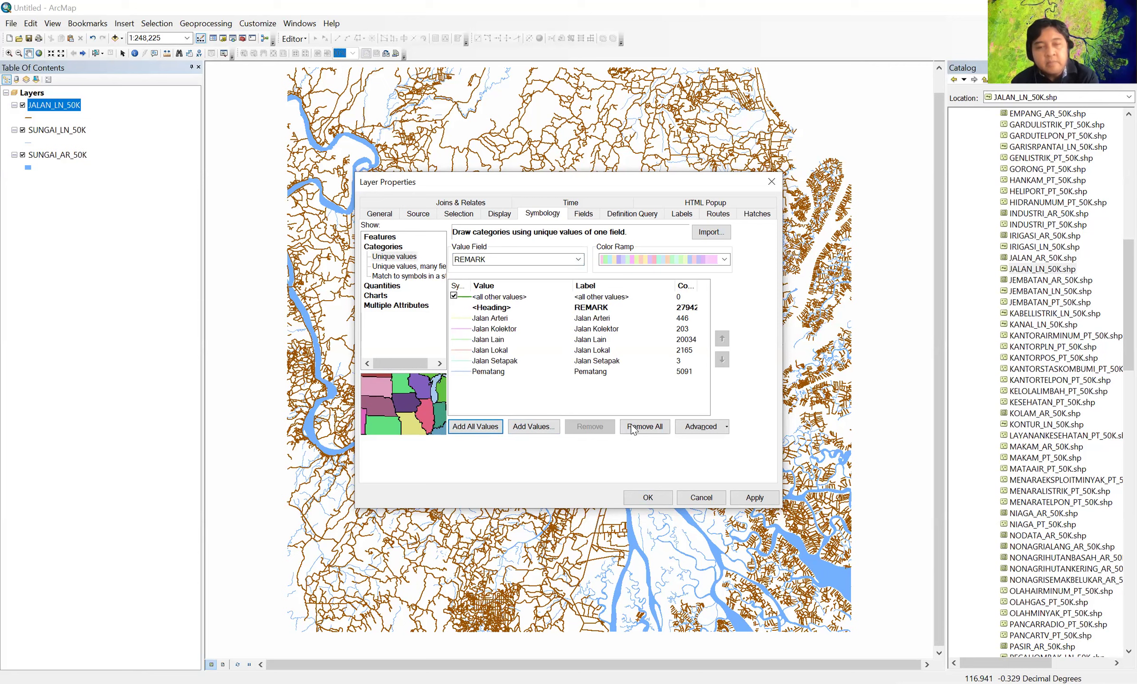
- Remove the Jalan Setapak and Pematang classes from the road layer's symbology
click(480, 363)
key(shift+Down)
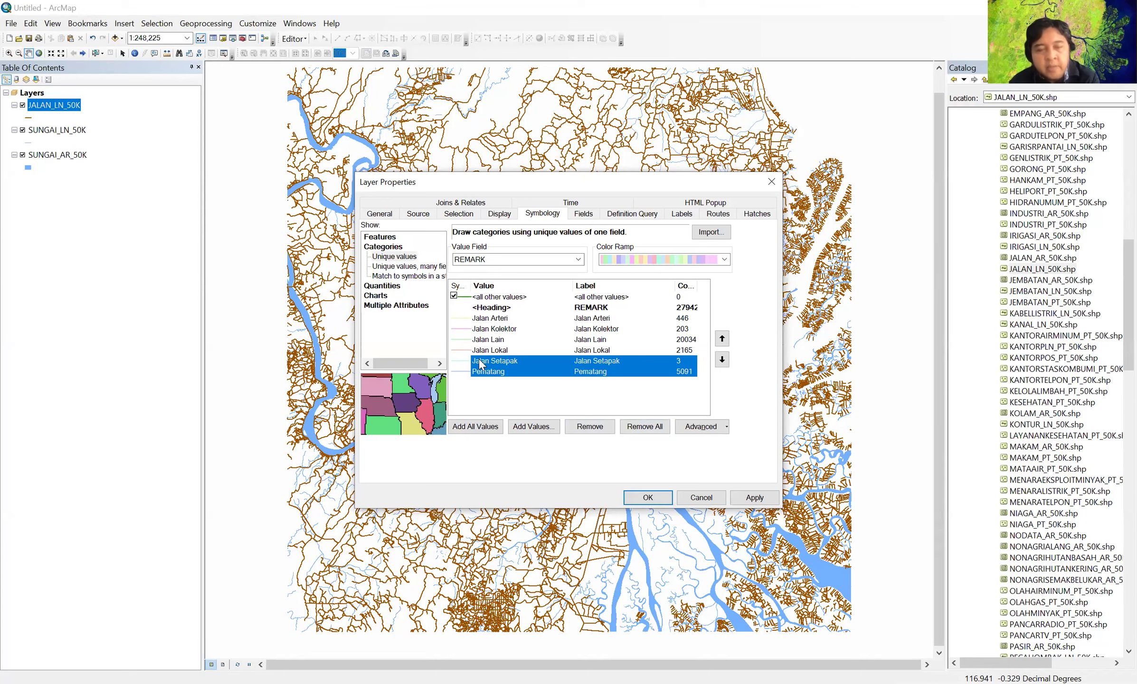
click(601, 431)
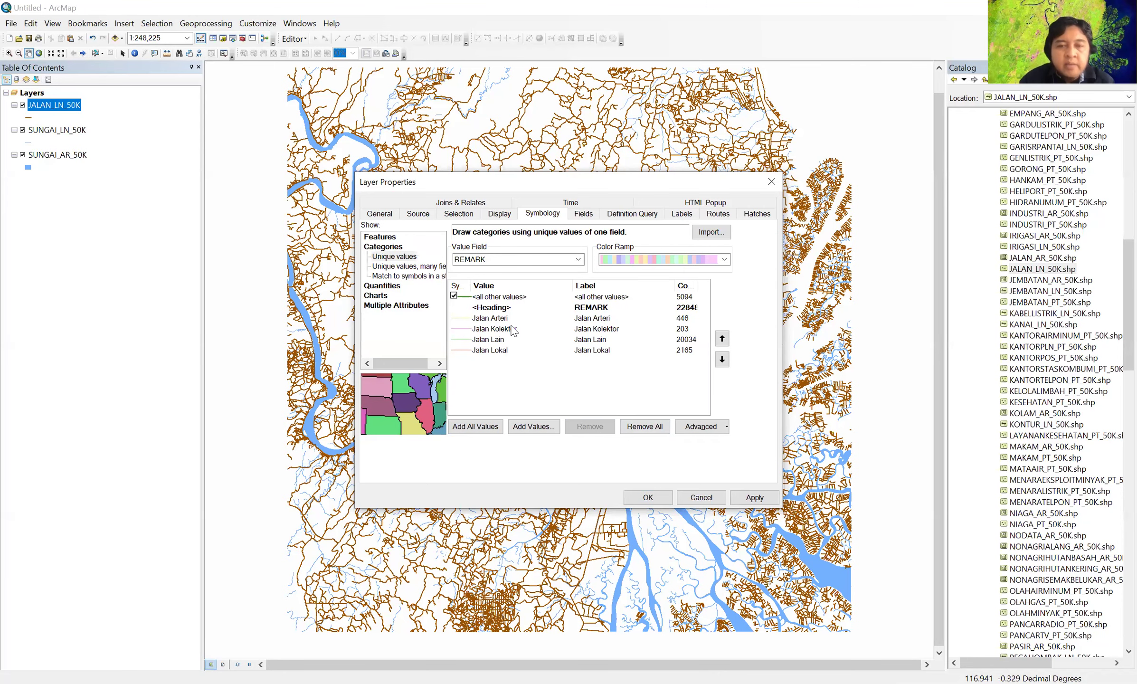
- Give the Jalan Arteri class the Freeway line symbol with a width of 2
click(465, 318)
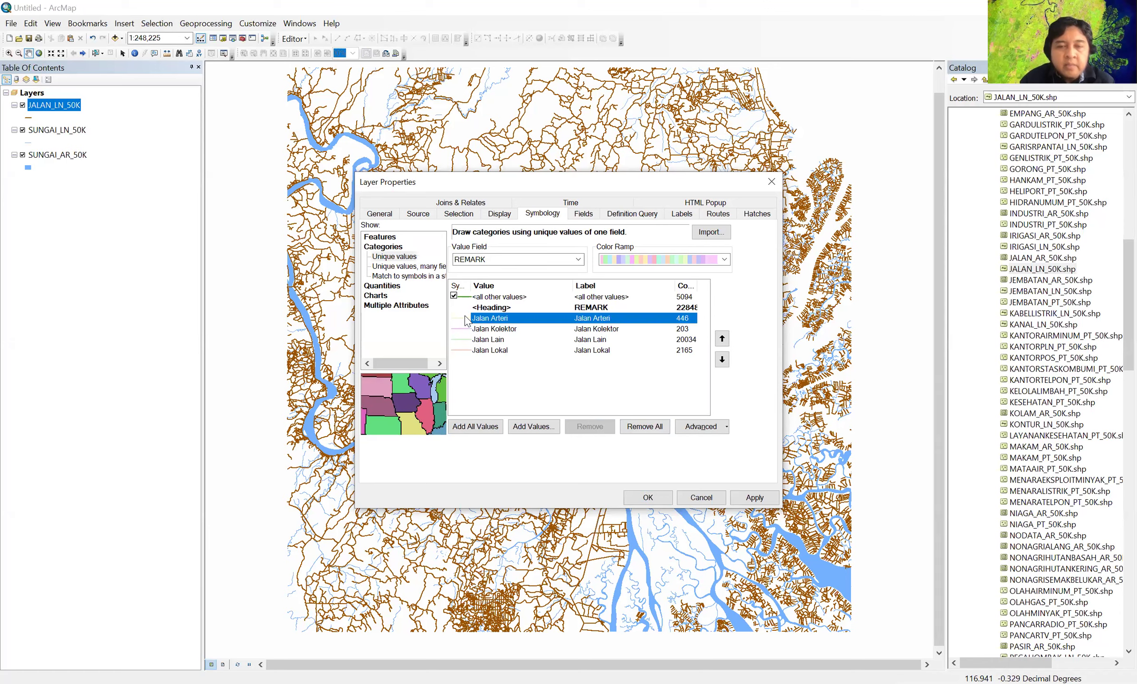
double_click(465, 320)
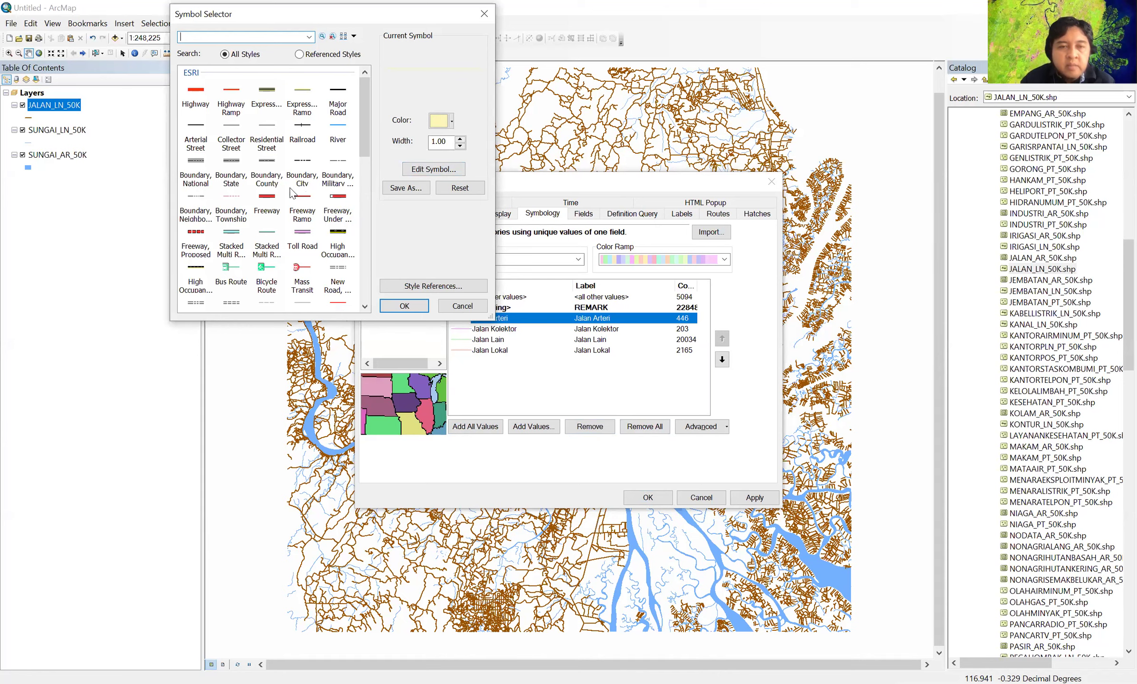
click(264, 202)
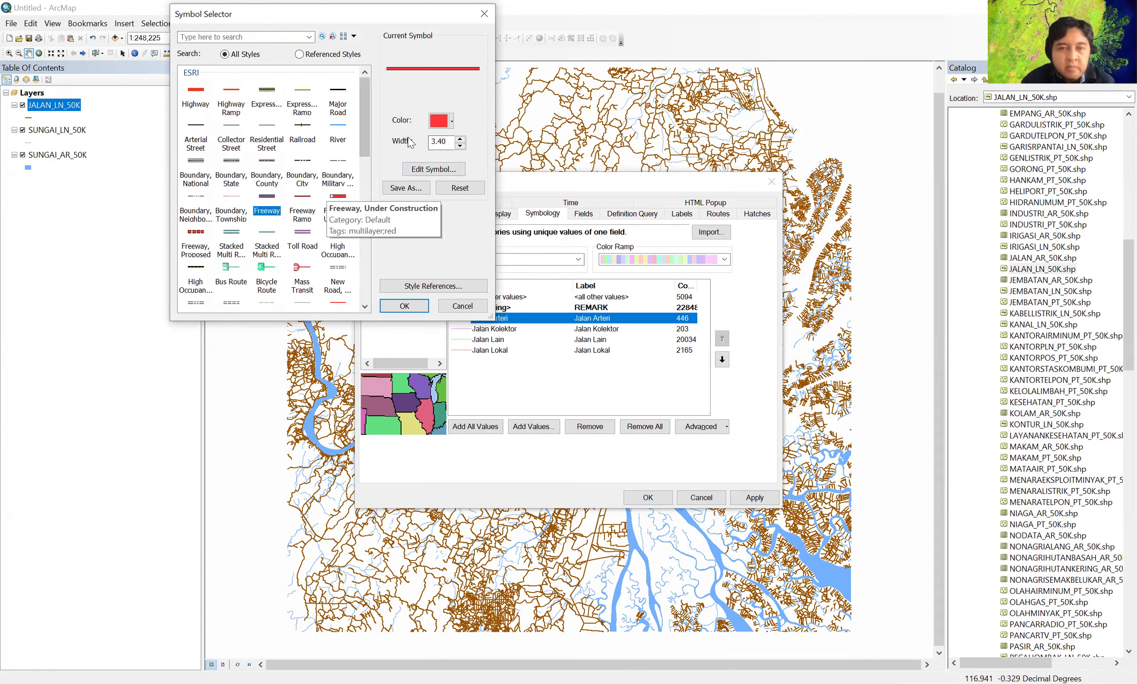
click(459, 146)
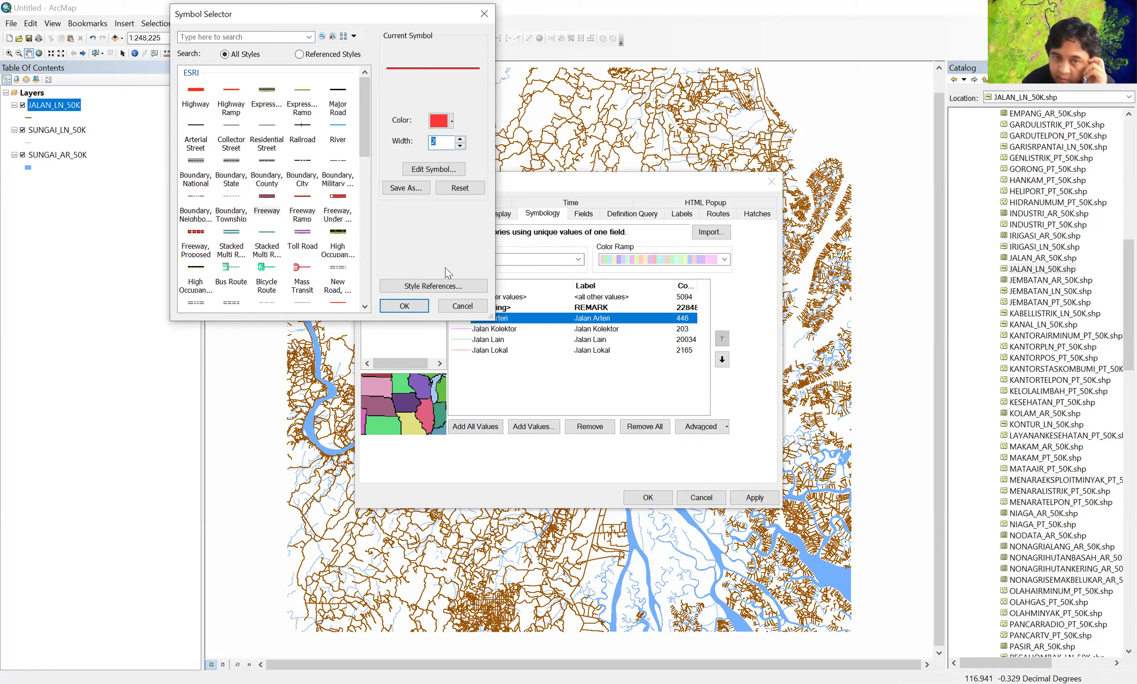
click(407, 307)
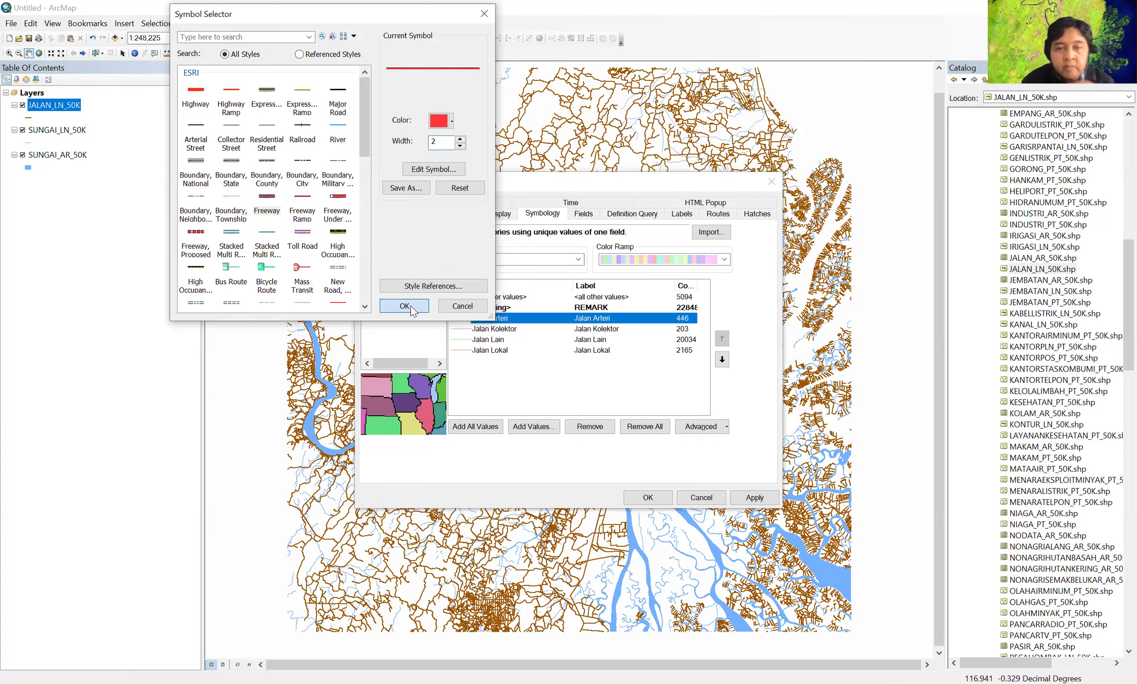
- Give the Jalan Kolektor class the Highway Ramp line symbol
click(466, 331)
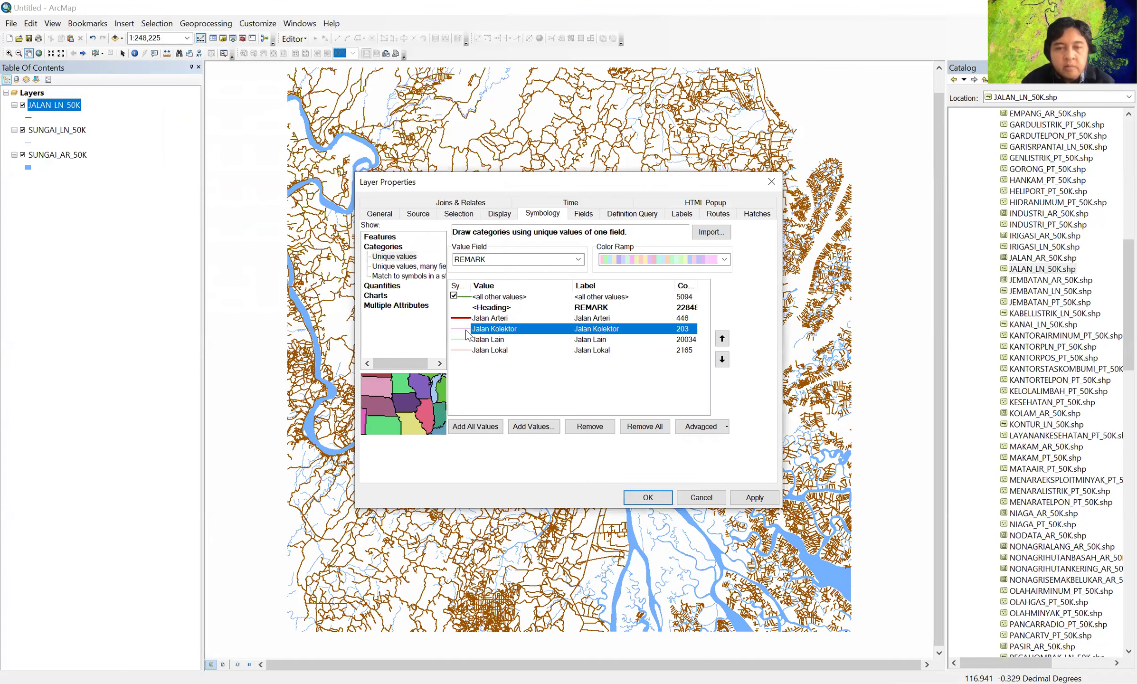
double_click(466, 333)
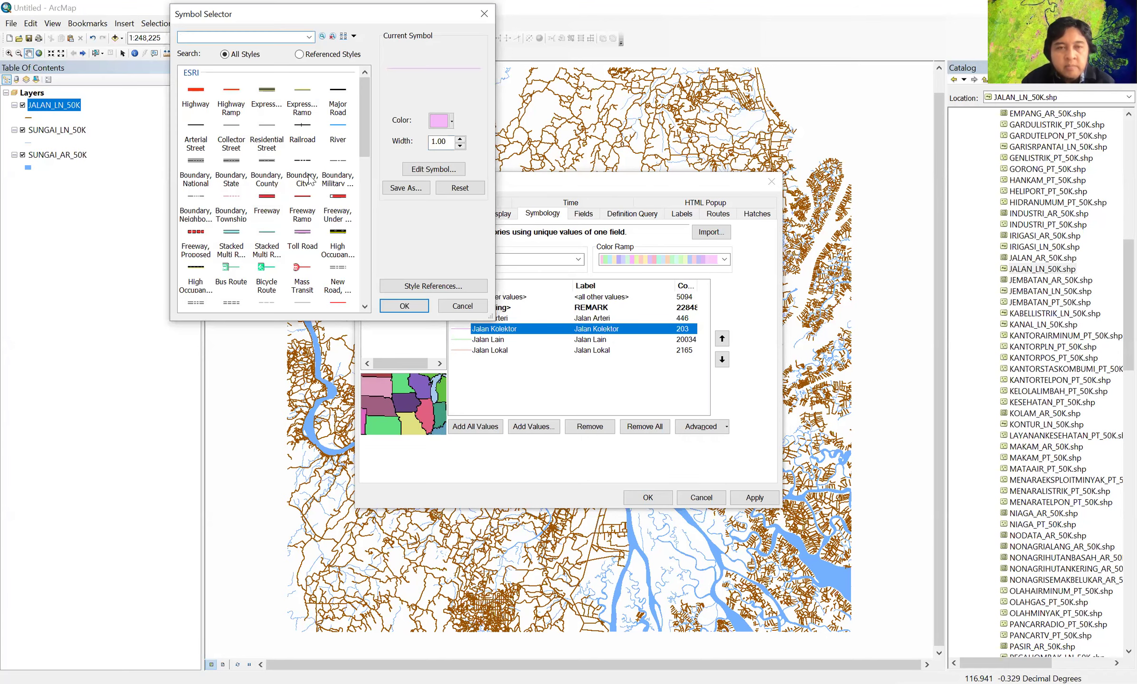
click(233, 91)
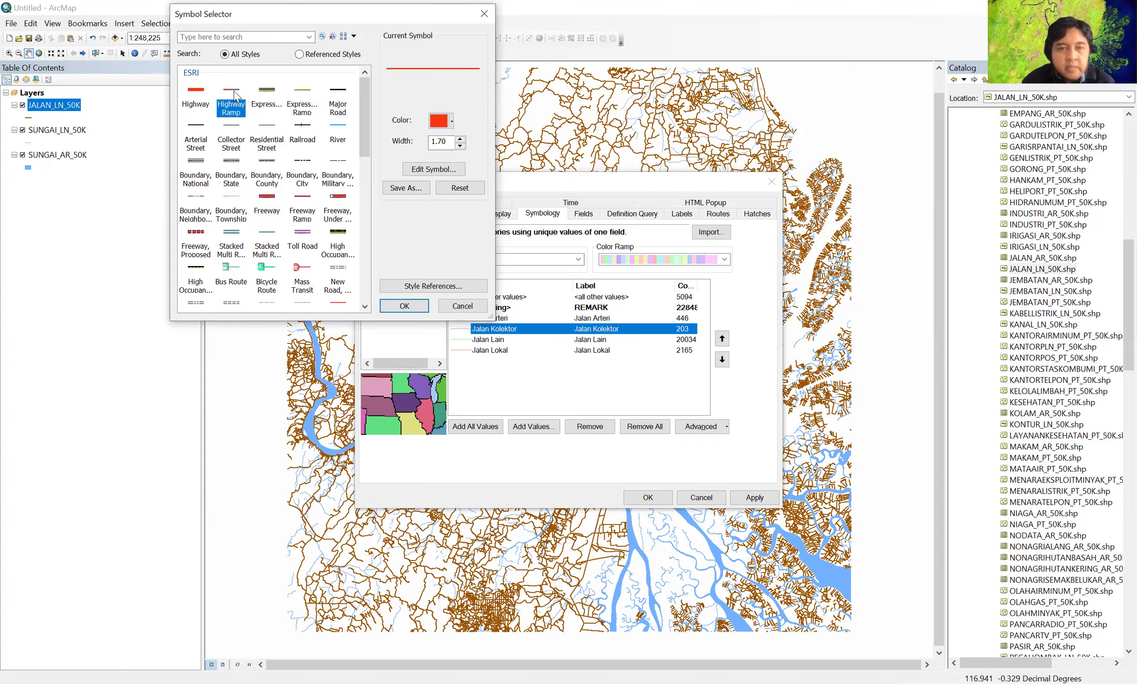
click(437, 142)
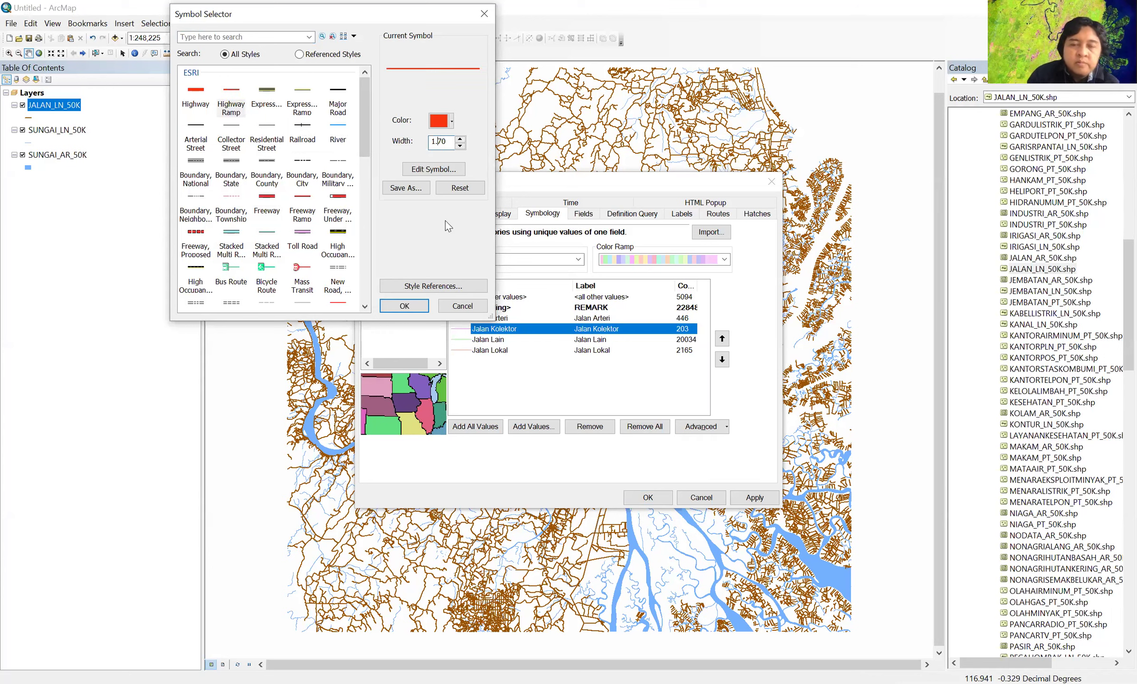
click(404, 305)
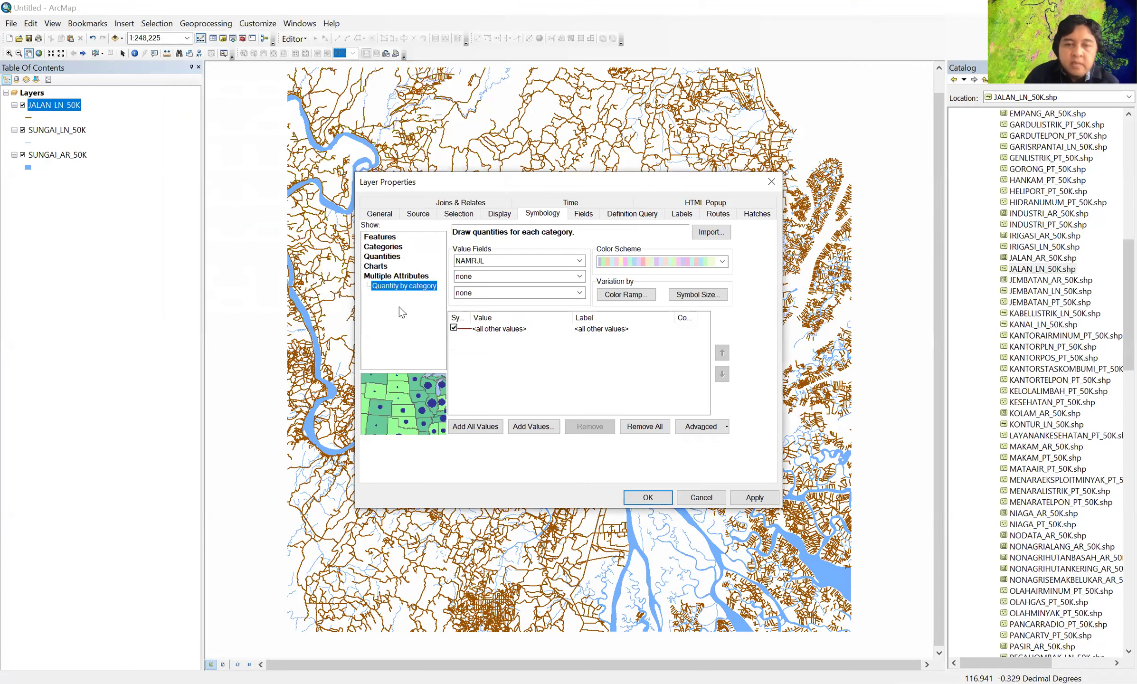
- Return the road layer's symbology from quantity by category to unique values of the REMARK field
click(392, 217)
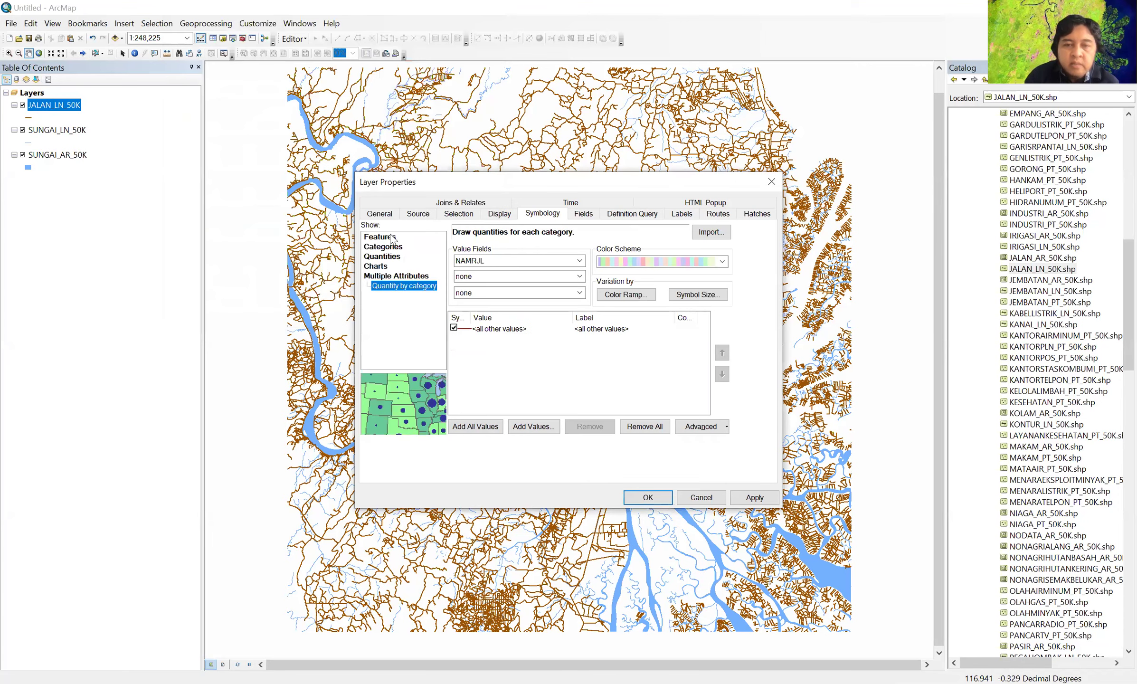
click(538, 214)
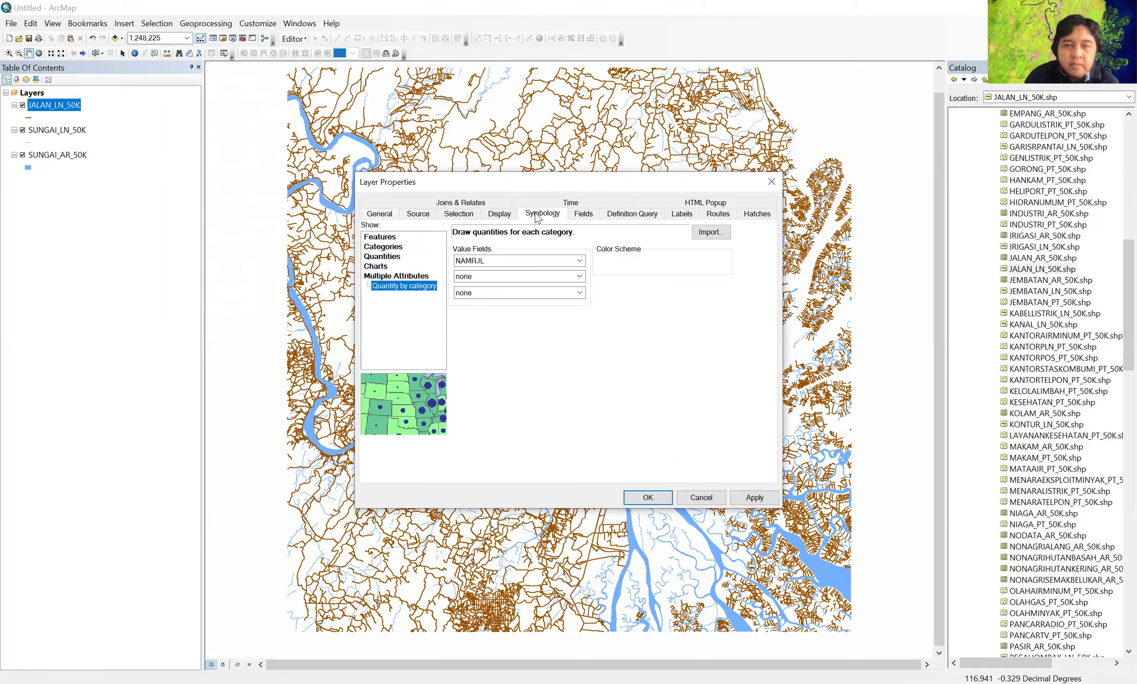
click(388, 246)
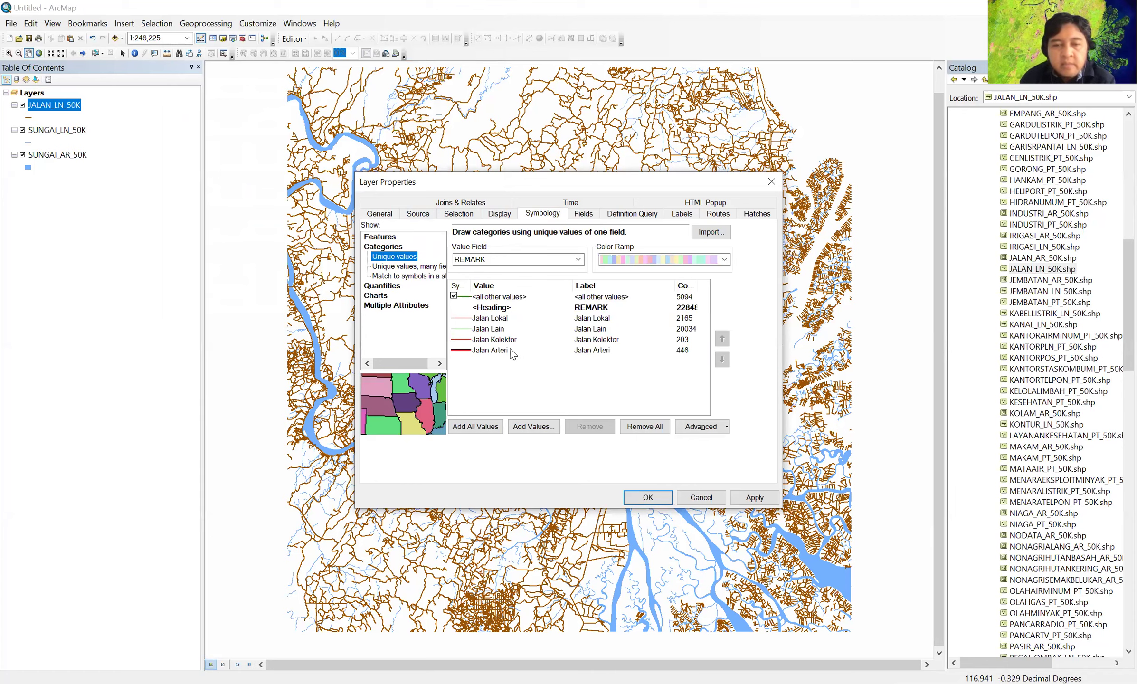
- Give the Jalan Lain class the Highway Ramp line symbol with a width of 0.6
click(493, 331)
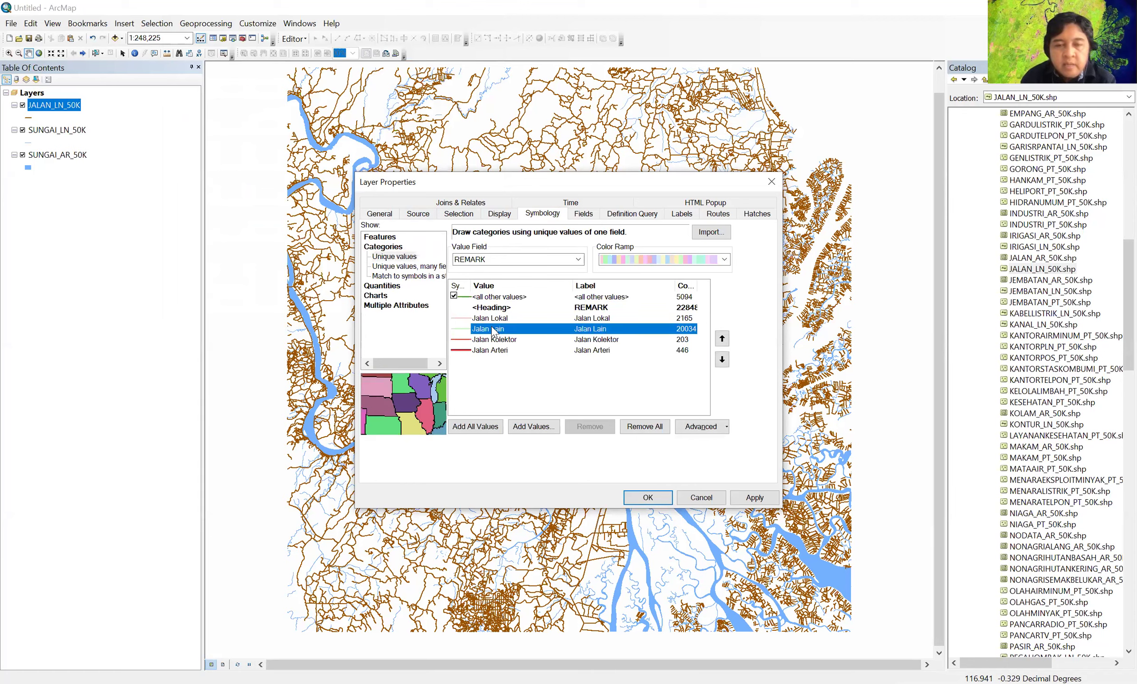
double_click(462, 330)
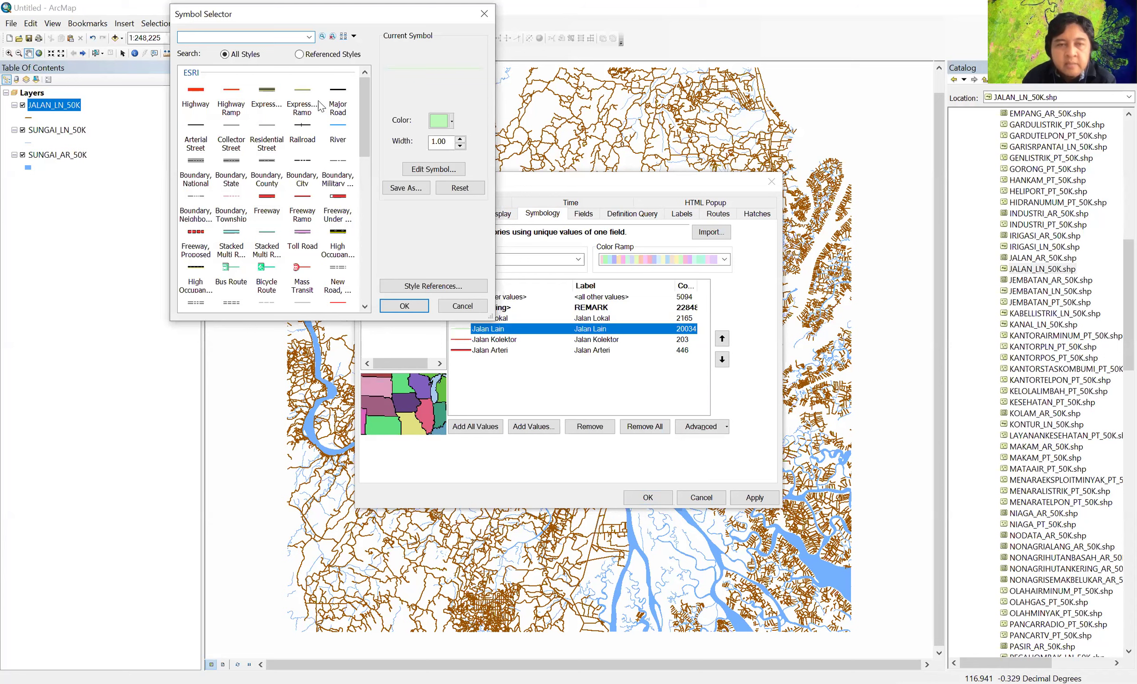
click(231, 107)
text(0.6)
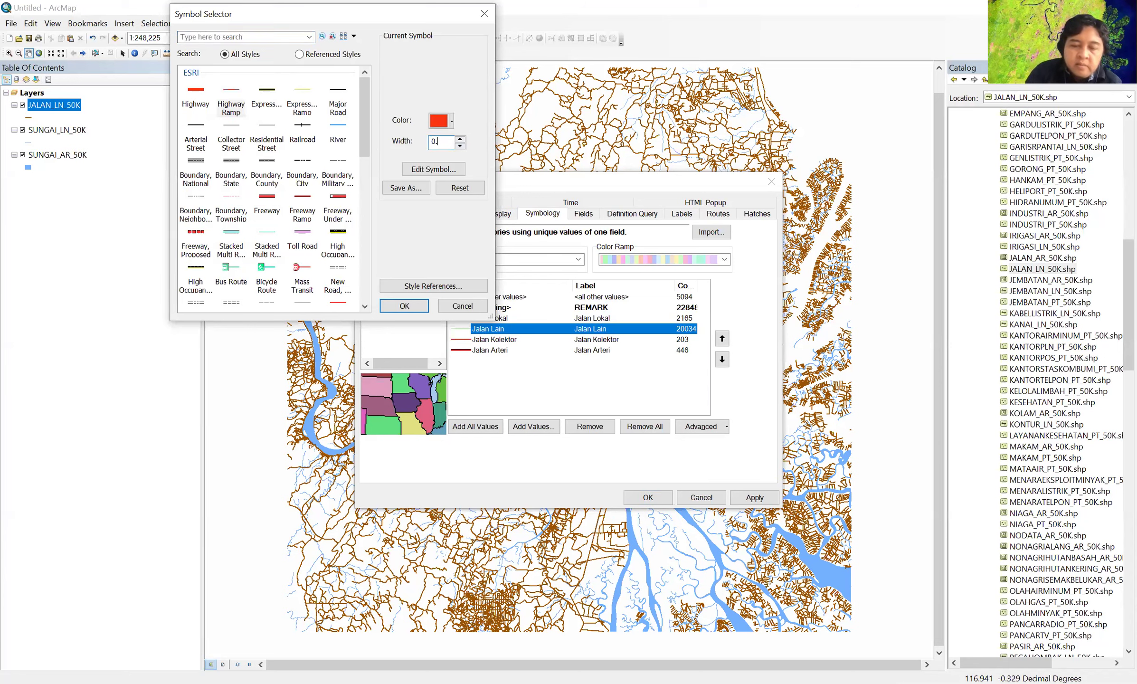
click(404, 311)
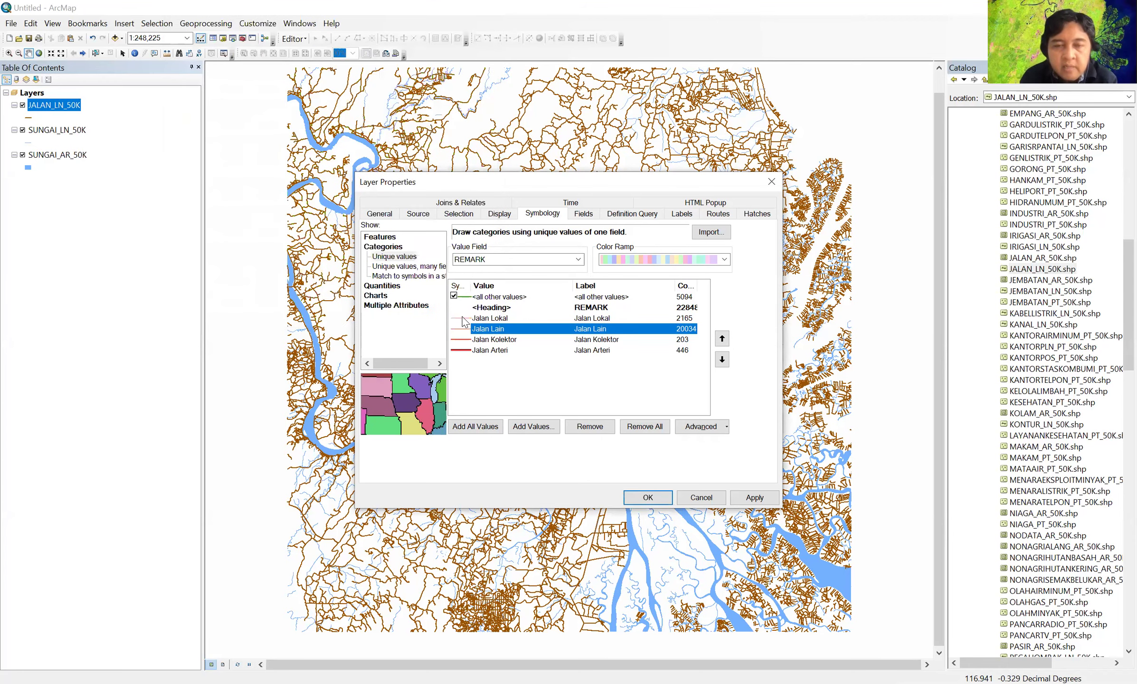
- Give the Jalan Lokal class the Highway Ramp line symbol with a width of 0.3
right_click(462, 317)
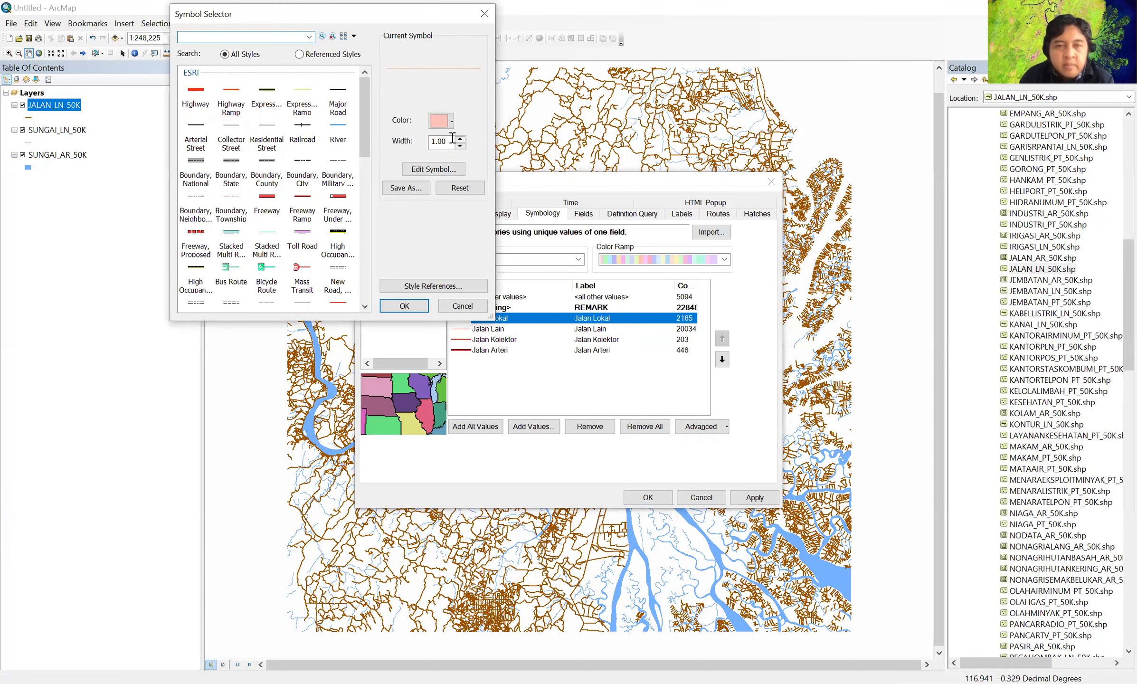
drag(452, 141, 430, 142)
text(0.)
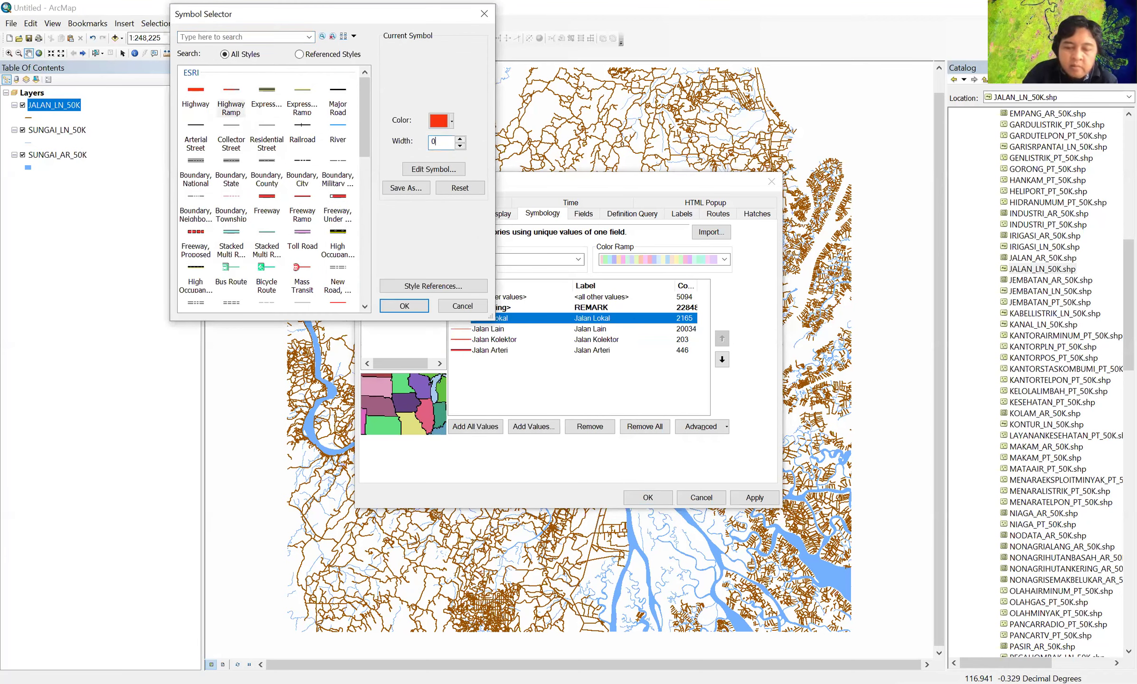
text(3)
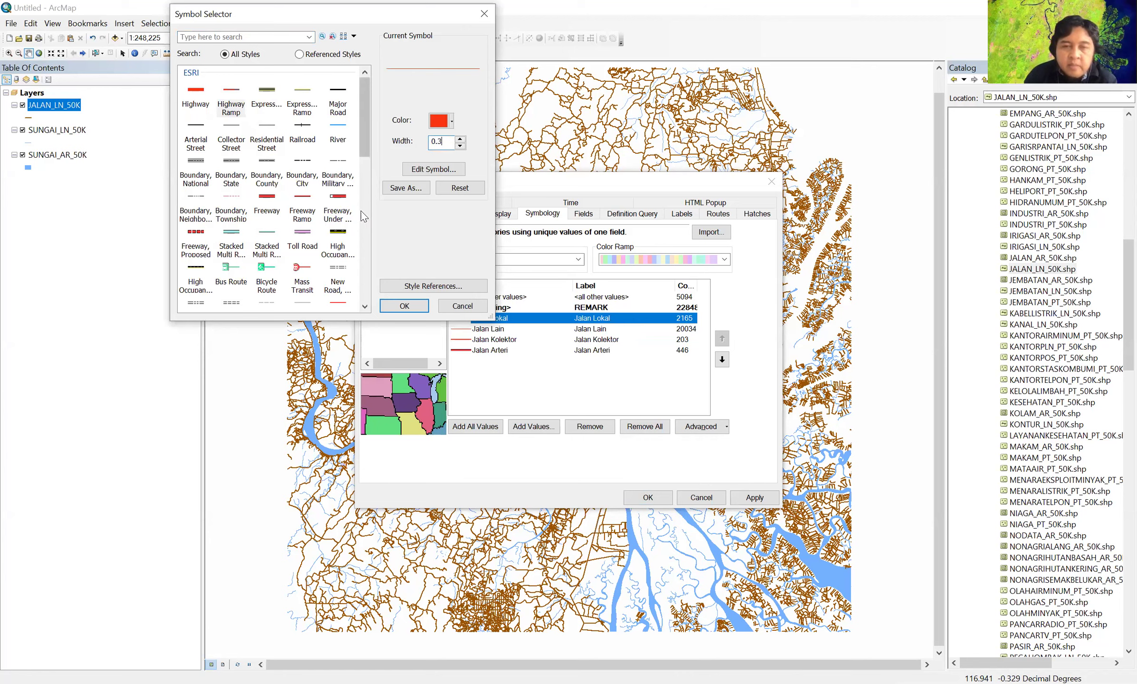
click(404, 306)
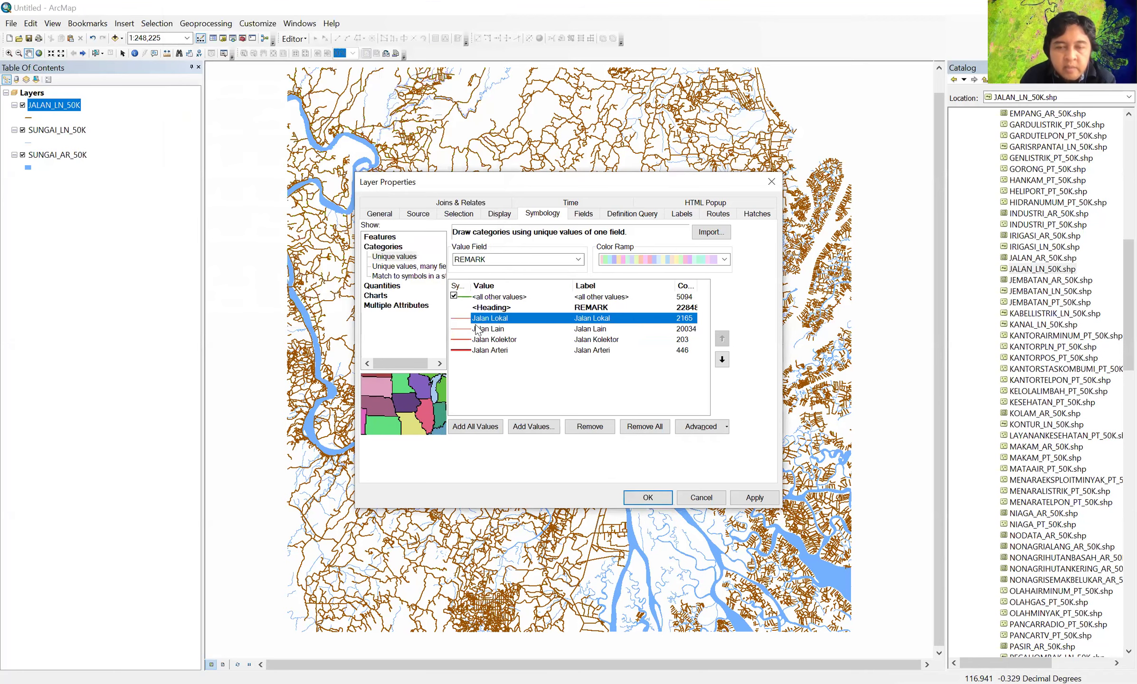
- Reorder the road classes as Jalan Arteri, Jalan Kolektor, Jalan Lain, Jalan Lokal and apply the symbology to the map
click(493, 351)
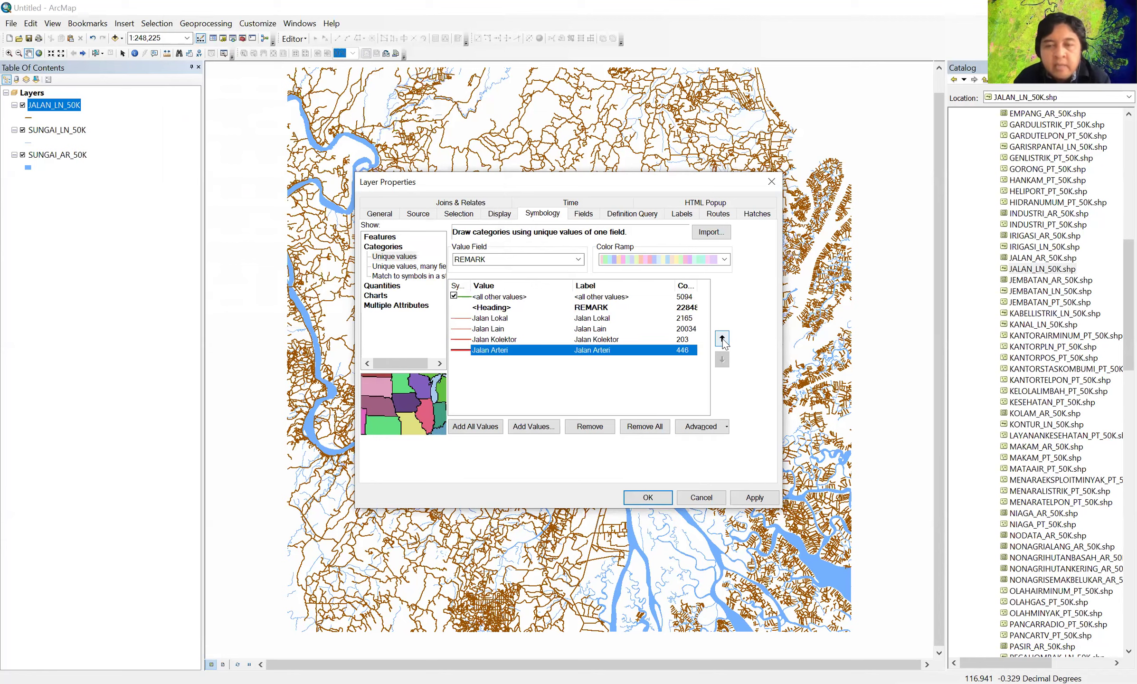
click(722, 338)
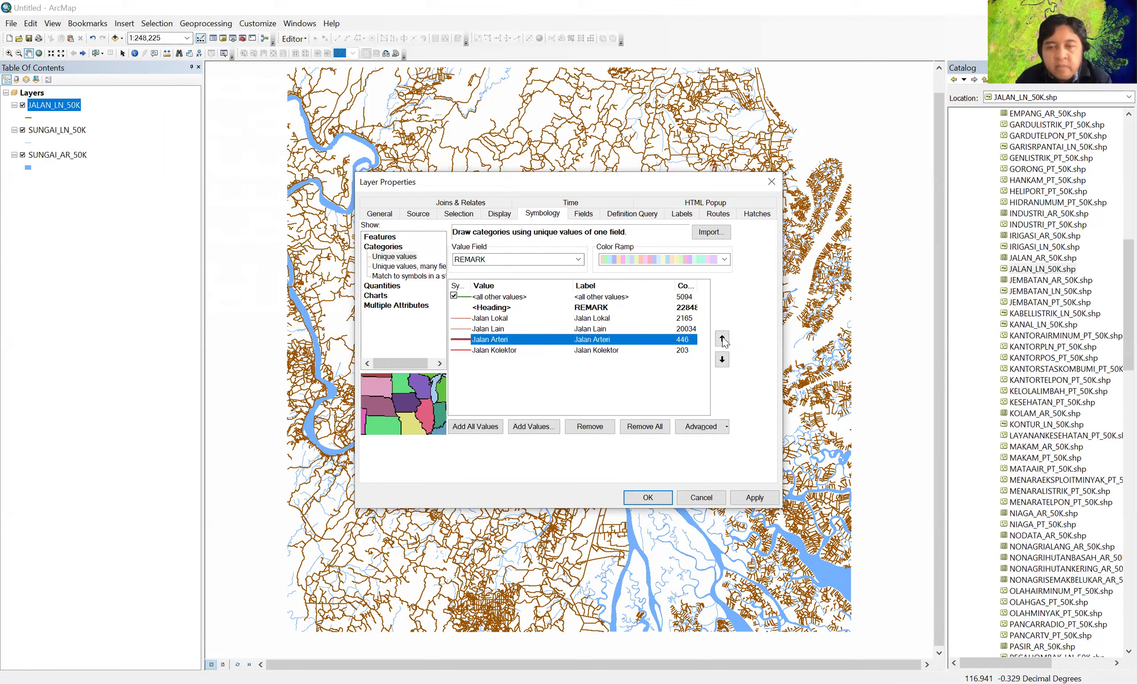
click(721, 338)
click(721, 338)
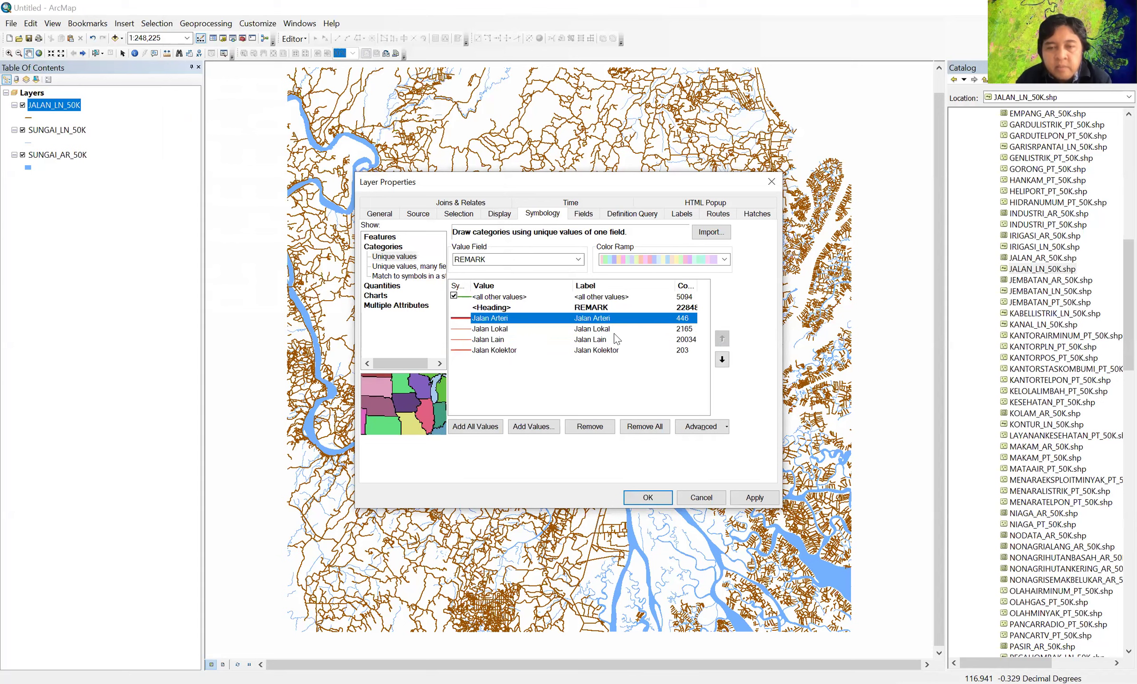
click(493, 351)
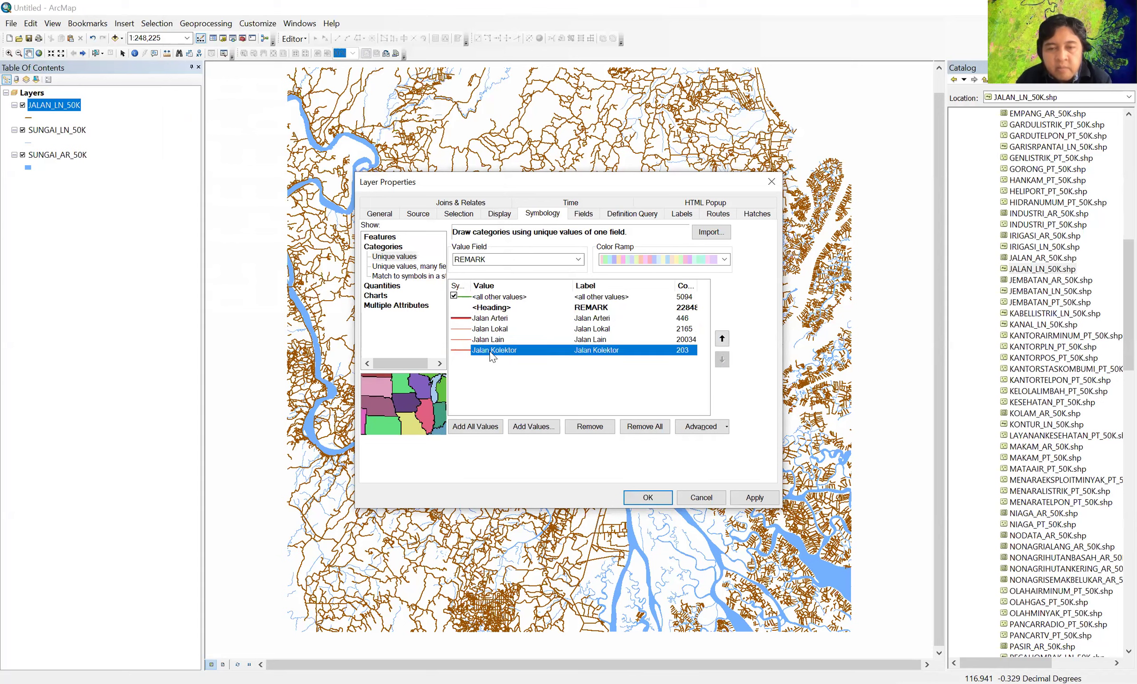
click(722, 338)
click(722, 338)
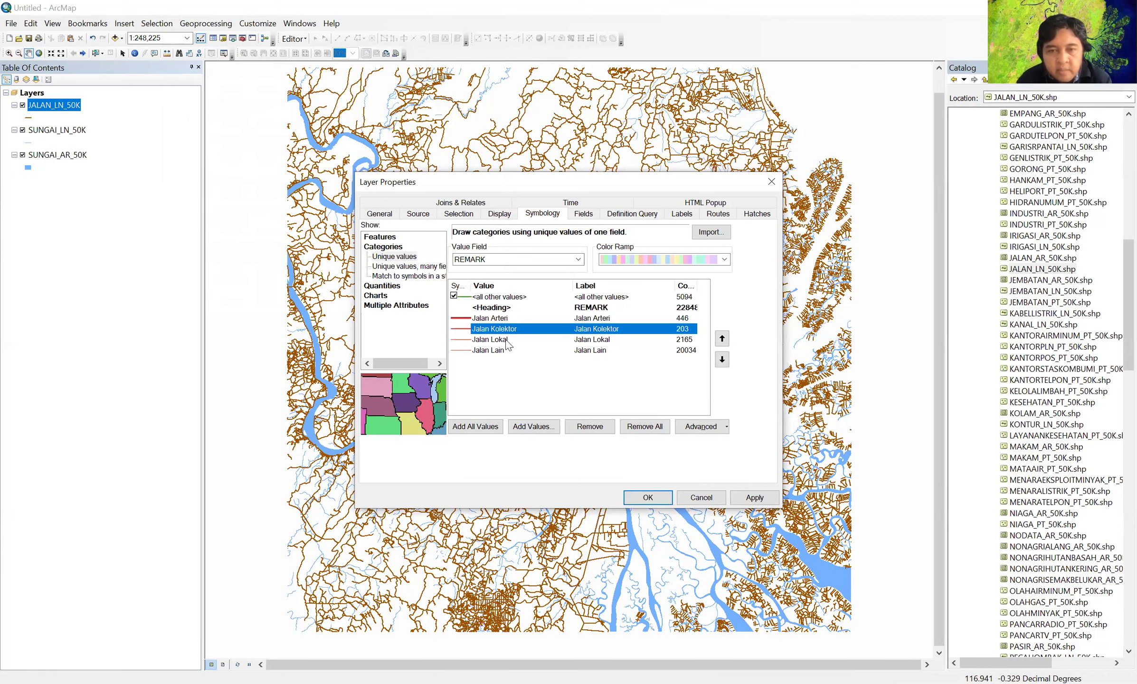
click(722, 359)
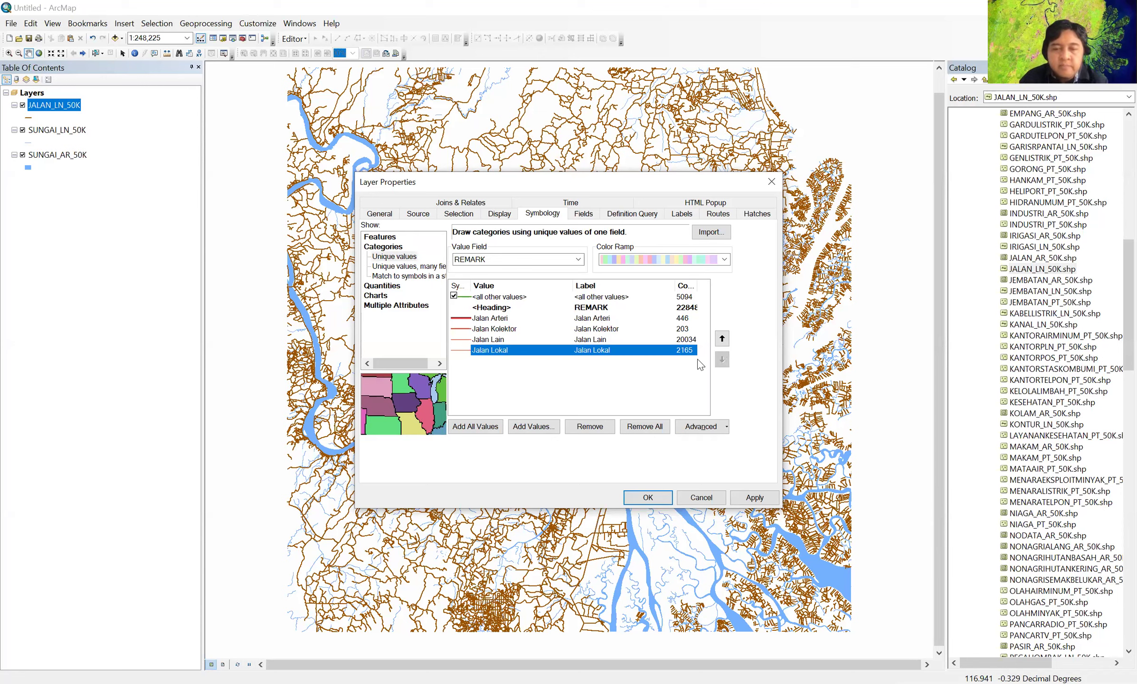
click(648, 497)
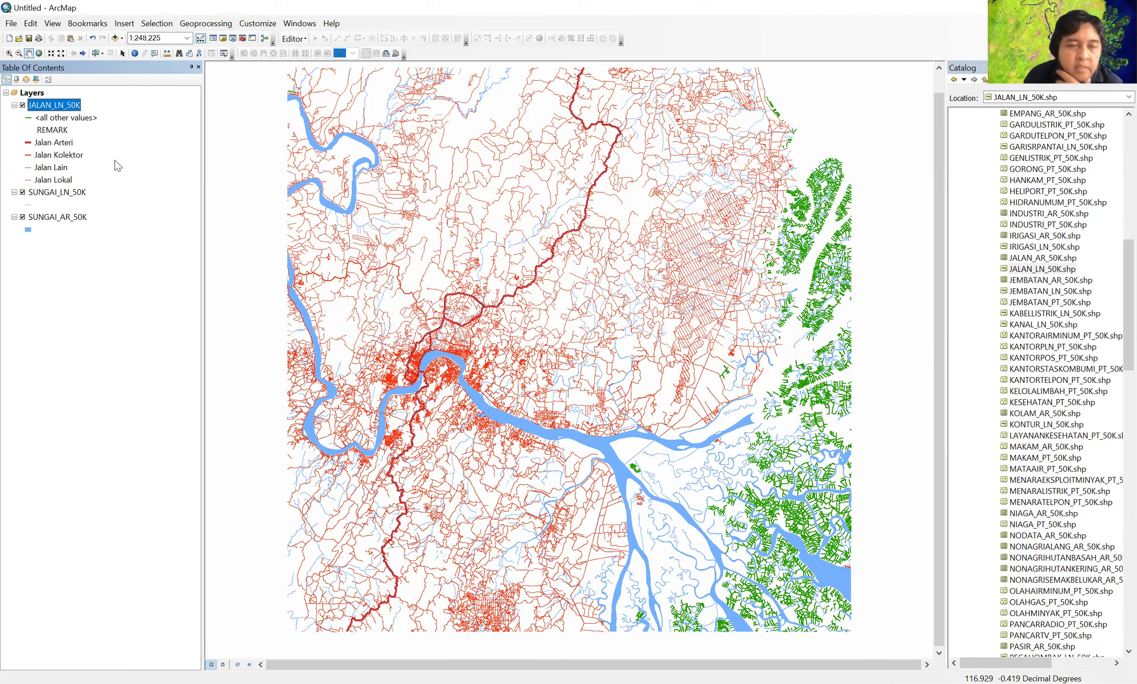
- Turn off the <all other values> class in the JALAN_LN_50K layer's symbology
right_click(67, 105)
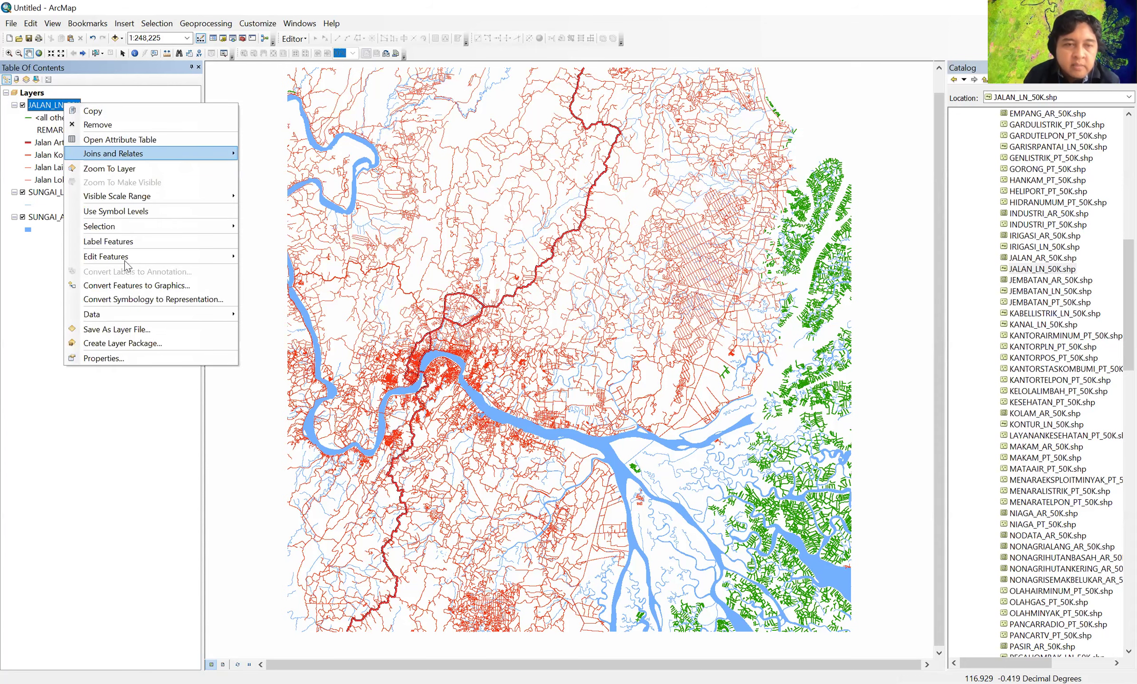
click(138, 358)
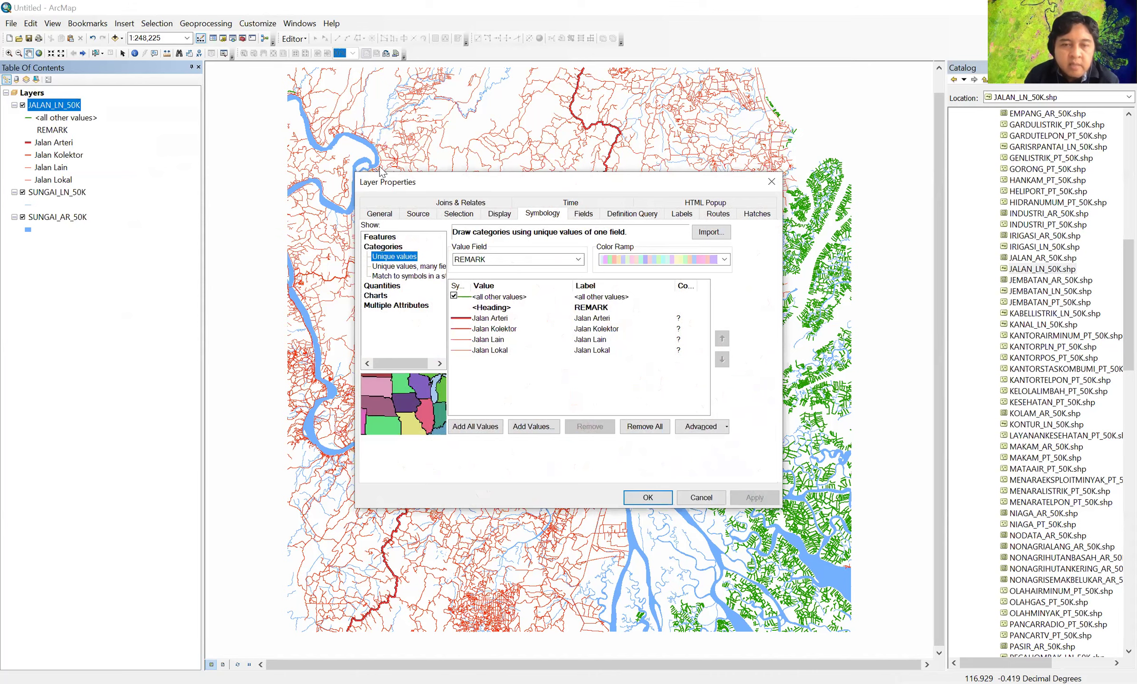
click(453, 296)
click(647, 497)
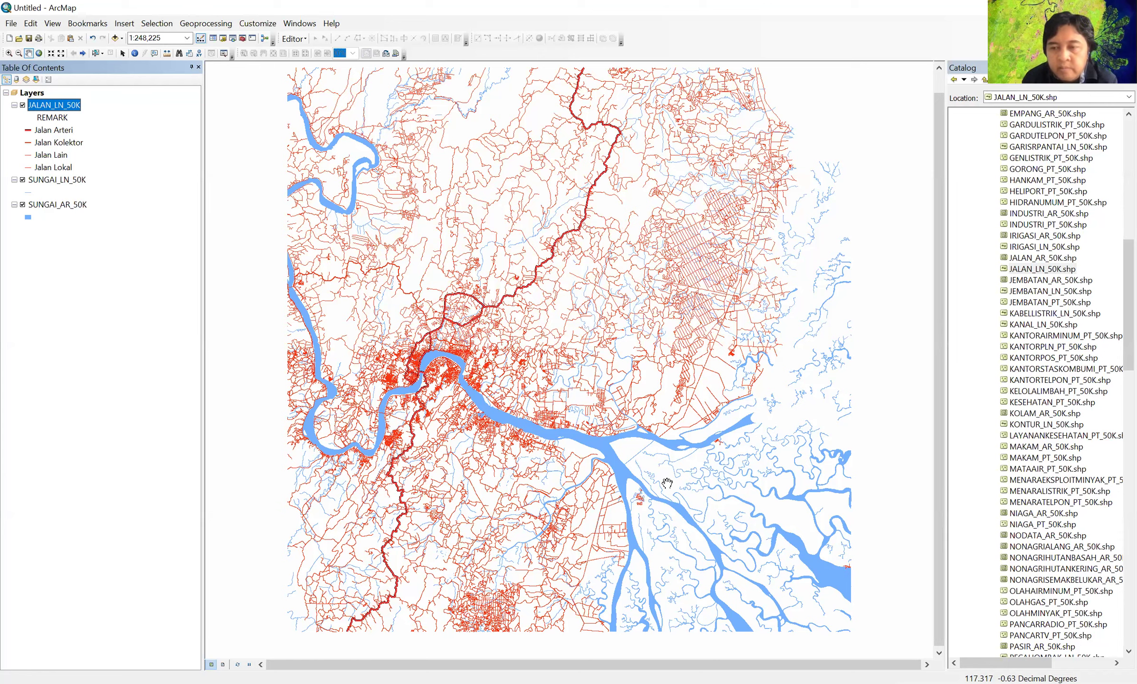
- Add the settlement shapefile PEMUKIMAN_AR_50K.shp from the catalog to the map and restore the previous map extent
drag(1128, 279, 1120, 360)
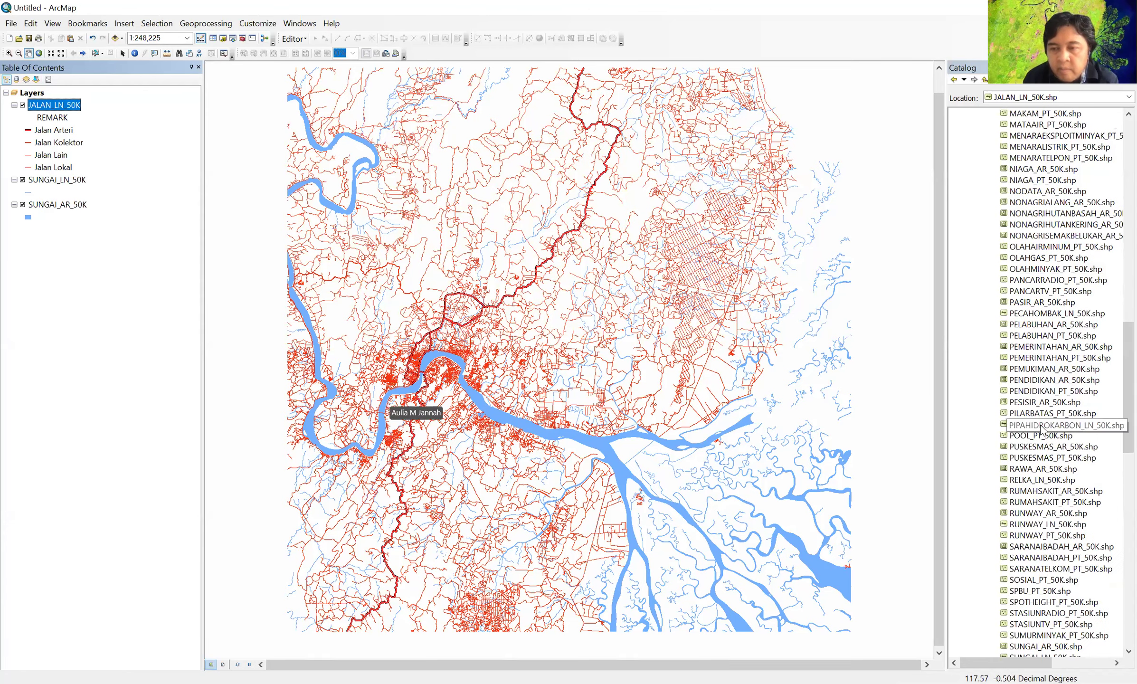
click(1041, 369)
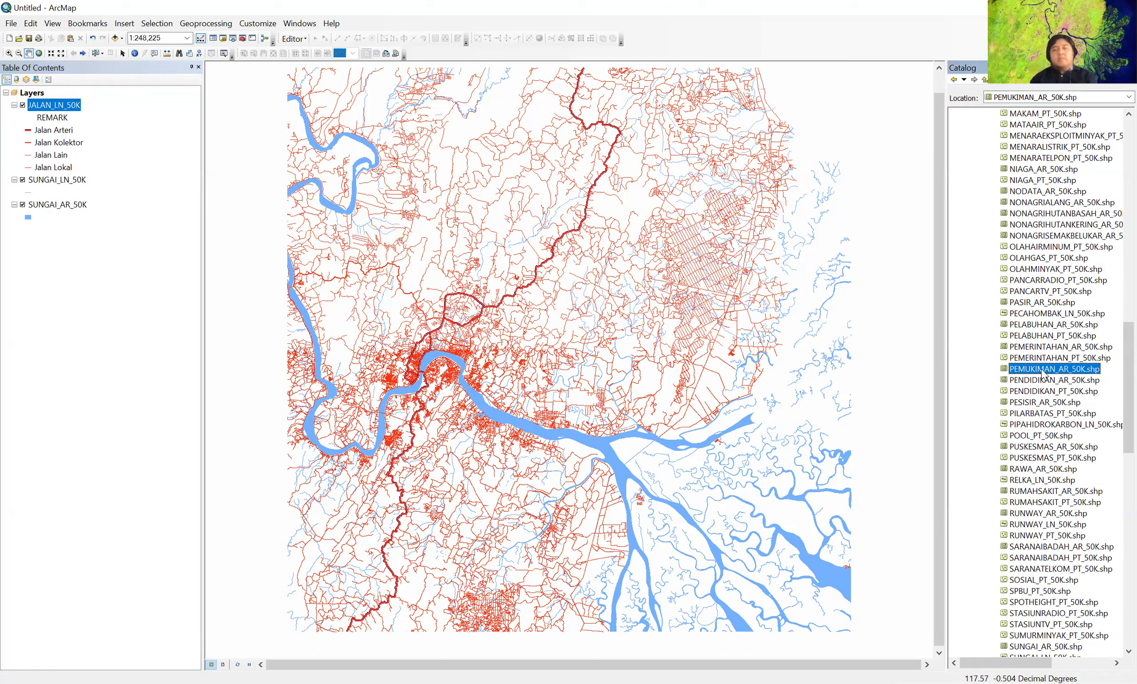
drag(1042, 373, 455, 314)
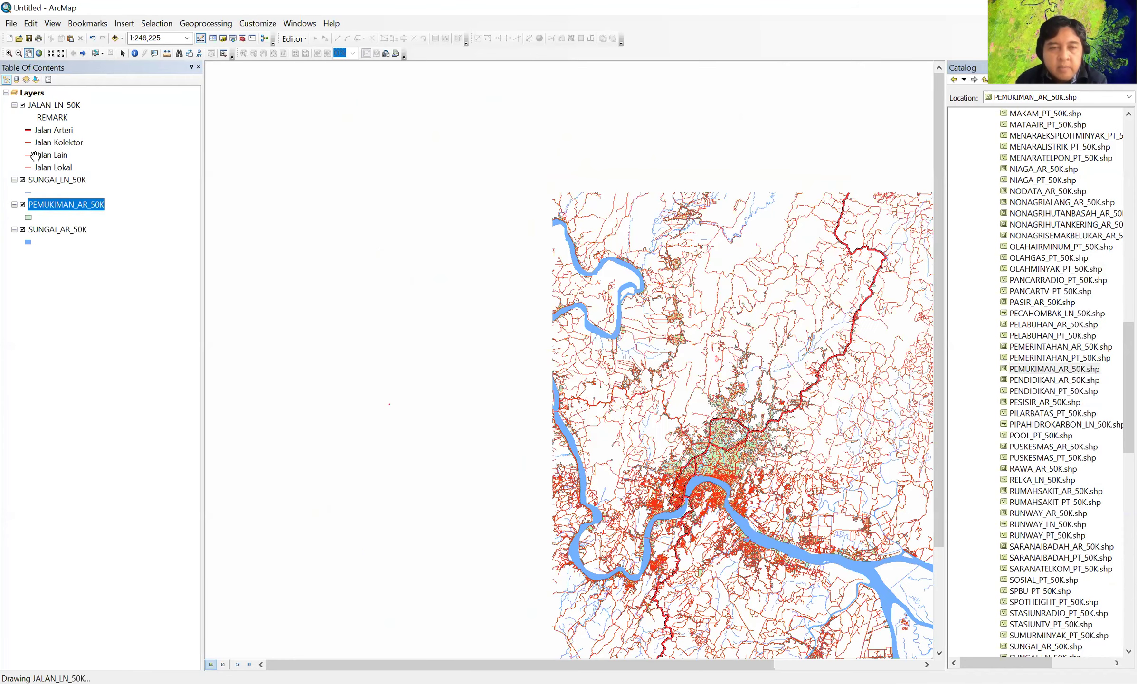
click(72, 54)
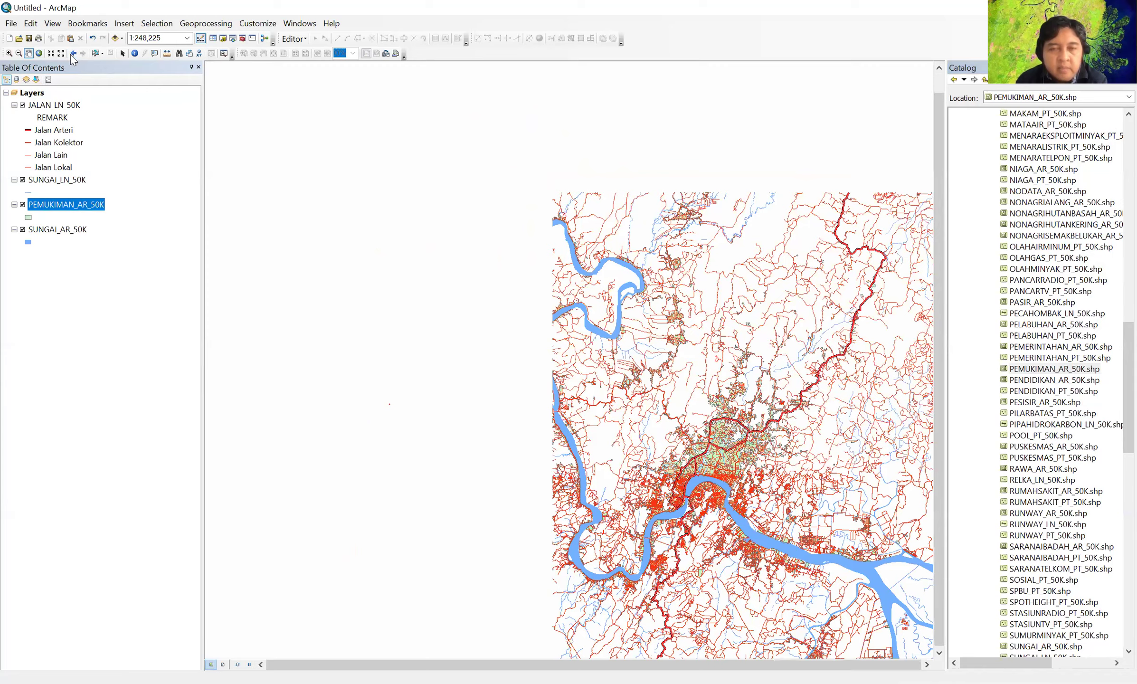
- Give the PEMUKIMAN_AR_50K polygons an orange fill with no outline color
click(28, 217)
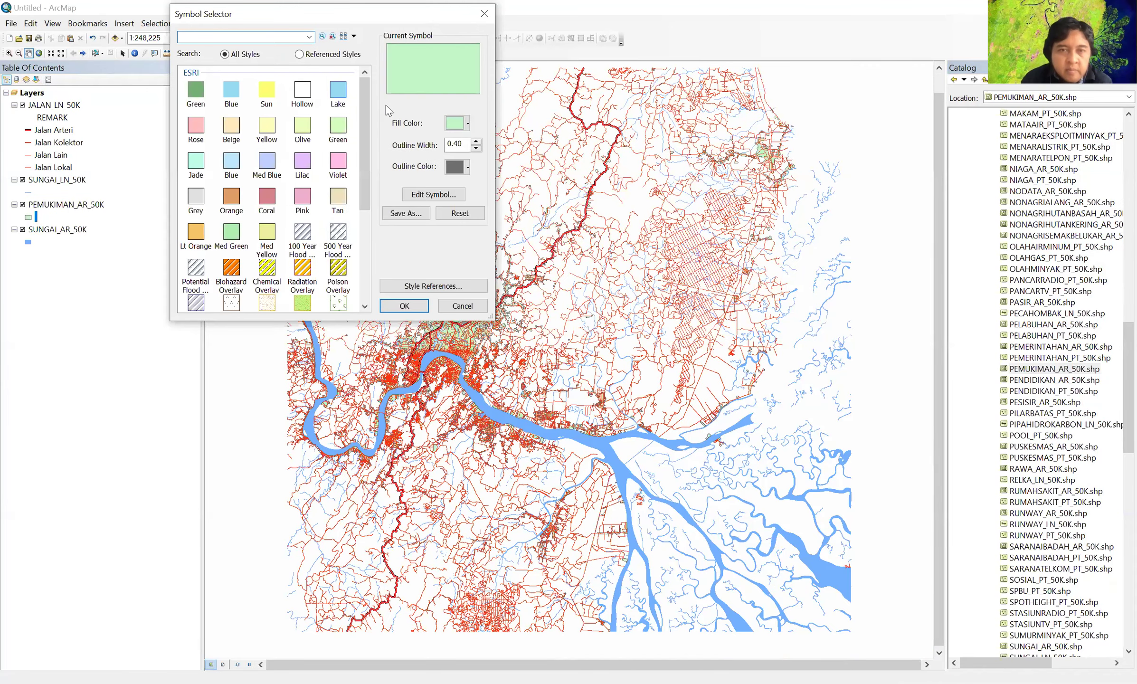
click(468, 124)
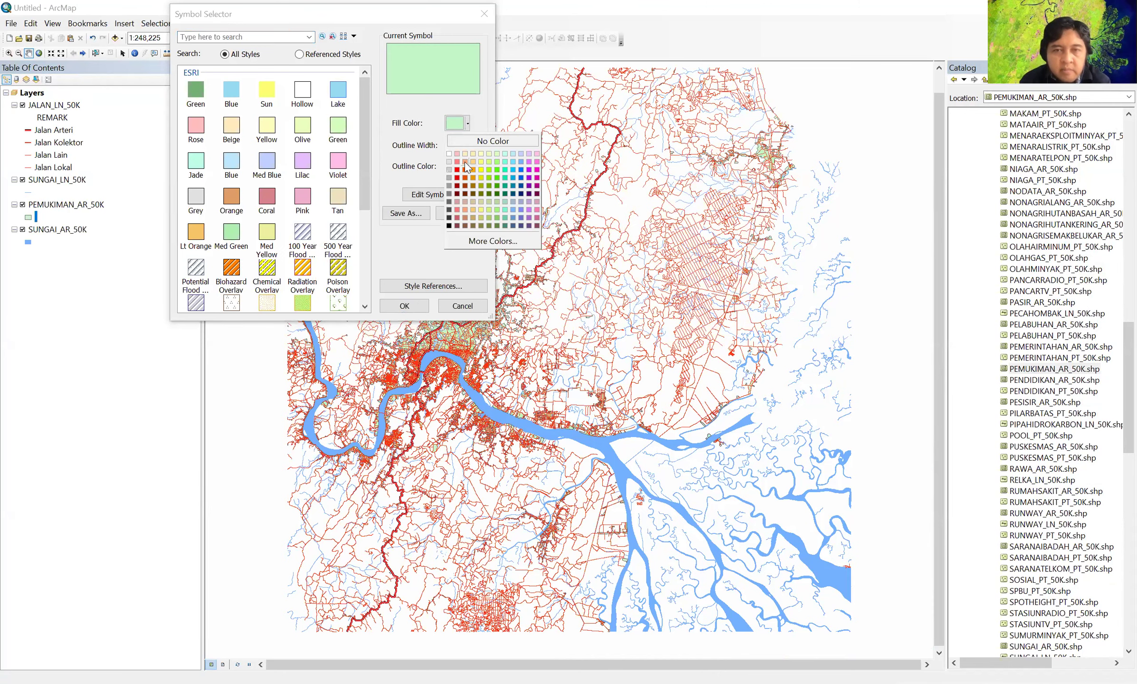
click(465, 162)
click(468, 125)
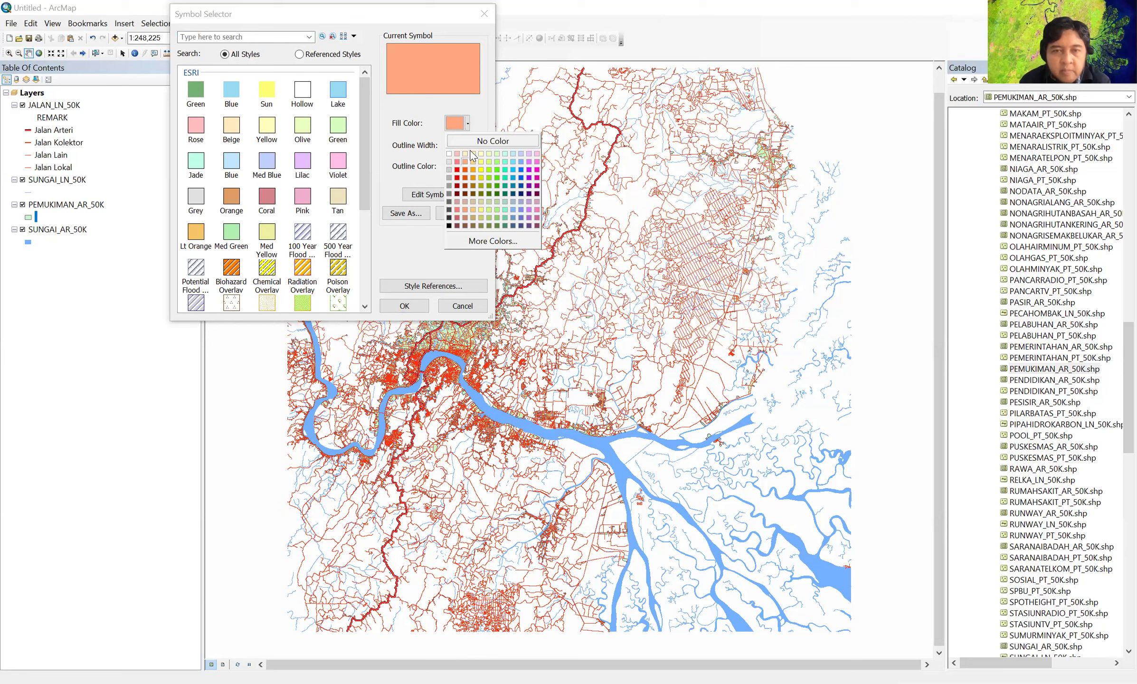
click(472, 170)
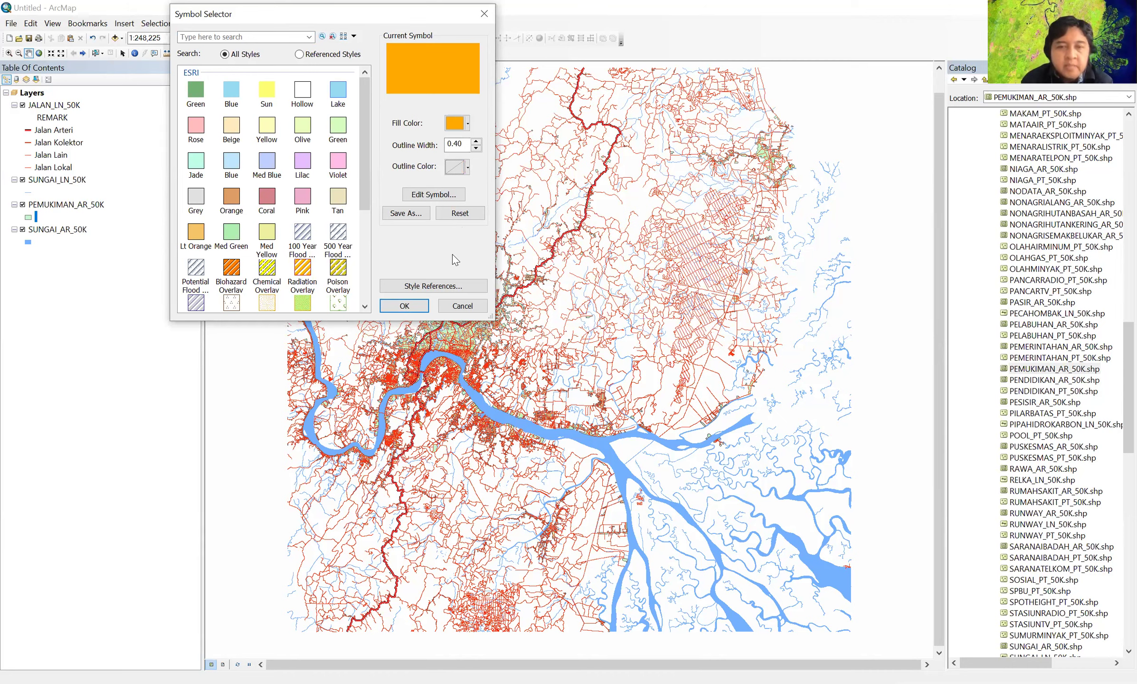
click(413, 307)
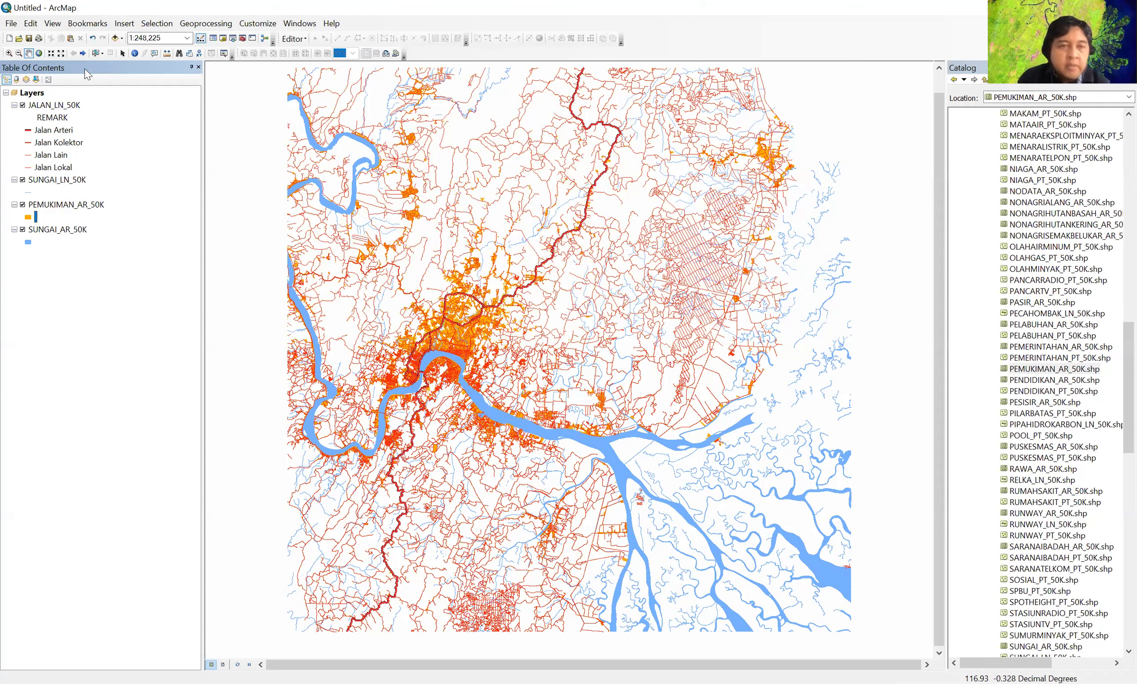
- Save the JALAN_LN_50K layer as the layer file JALAN_LN_50K.lyr in D:\workspace\AplikasiGIS
click(47, 106)
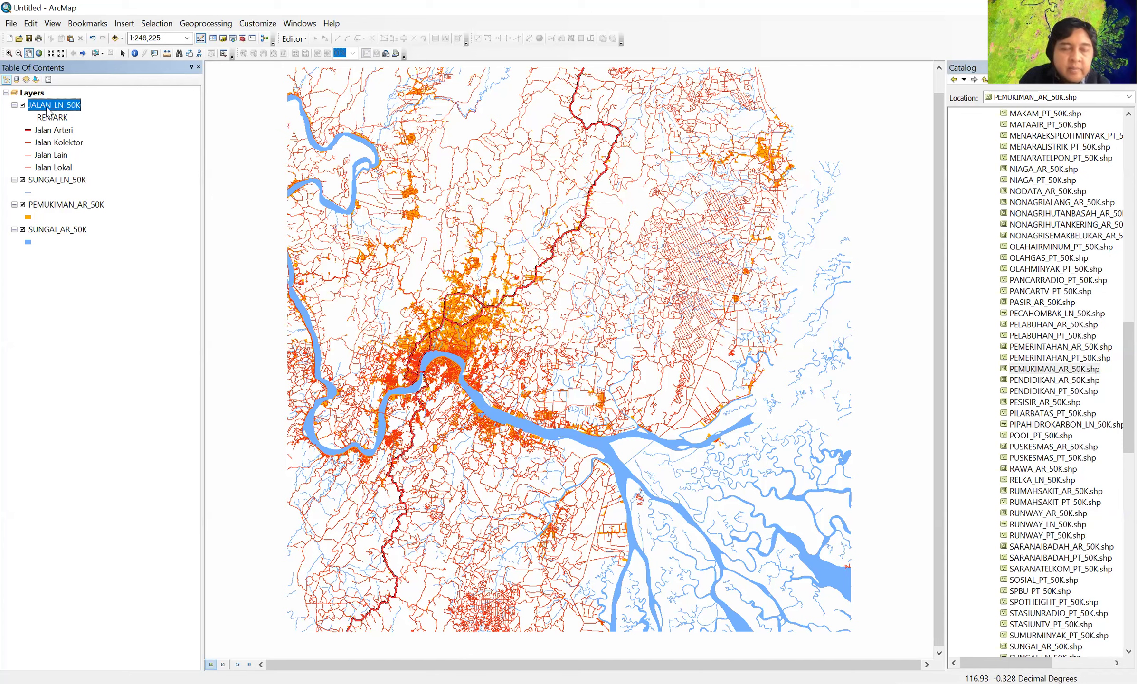
right_click(48, 111)
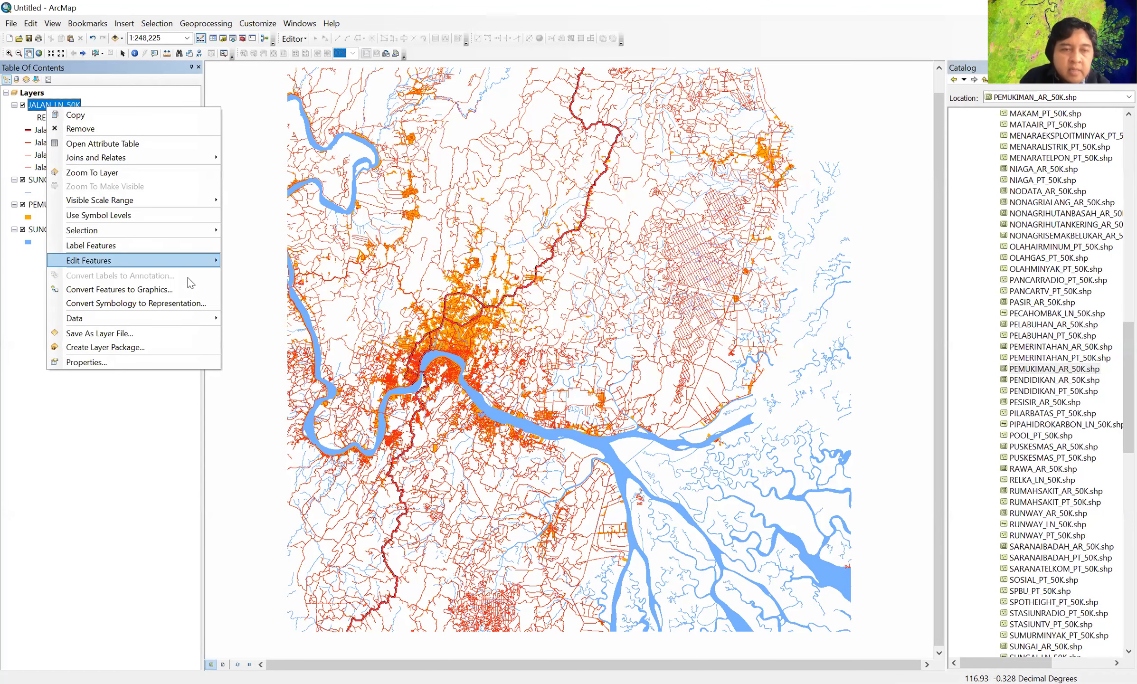
click(184, 333)
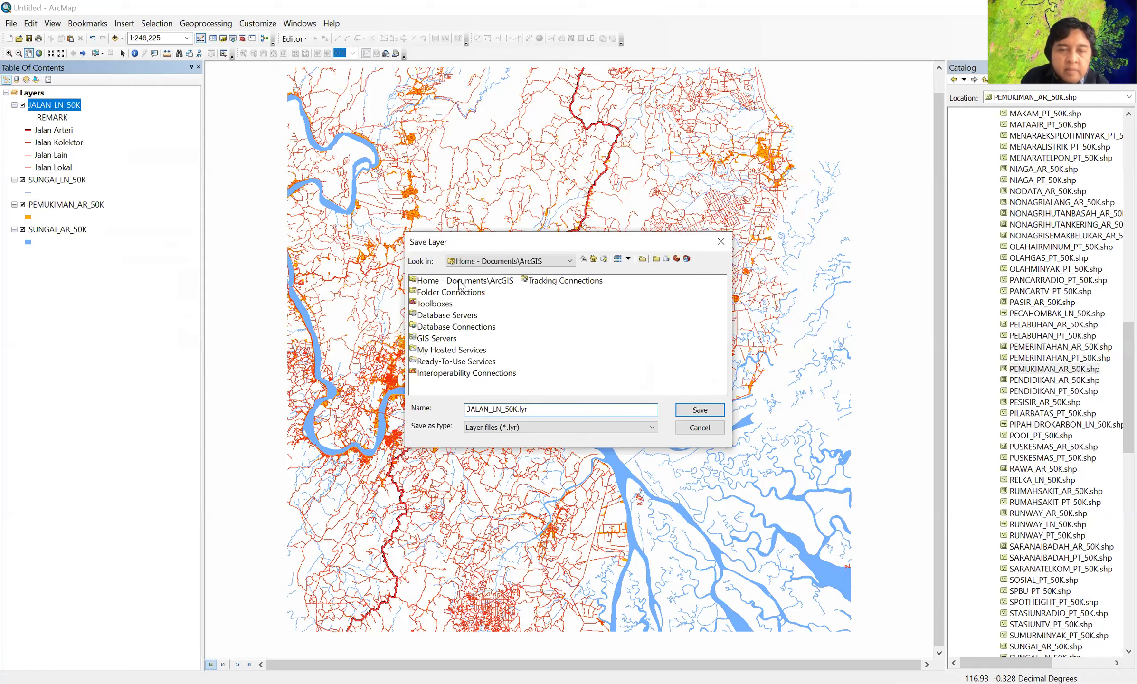
click(482, 262)
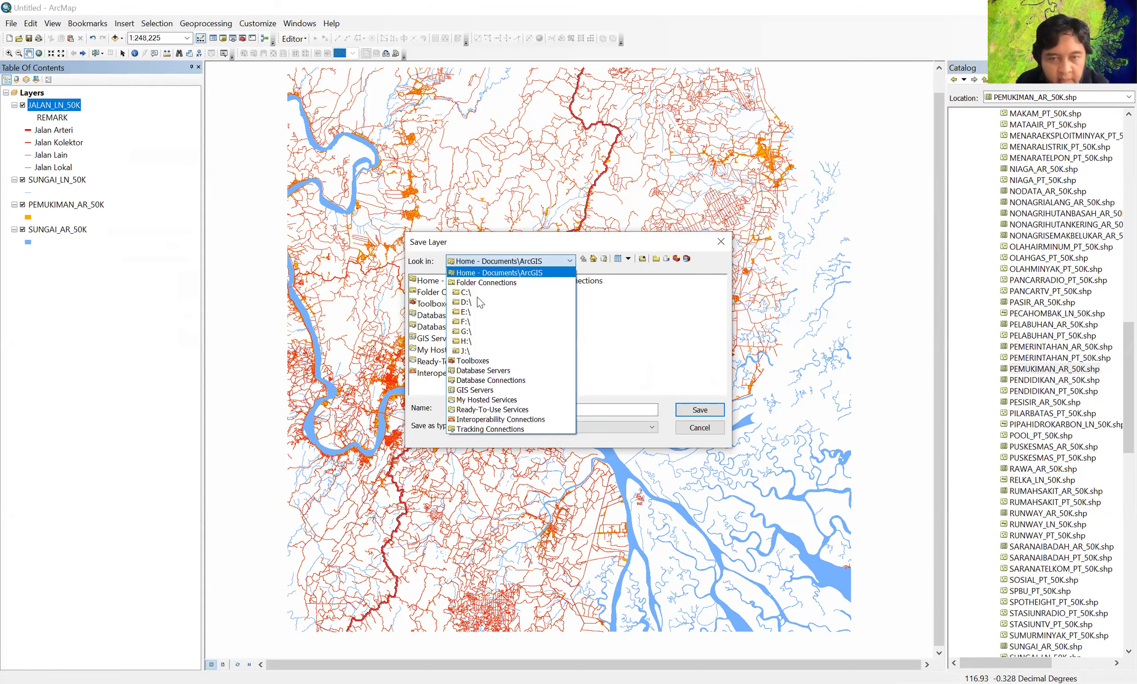
click(463, 301)
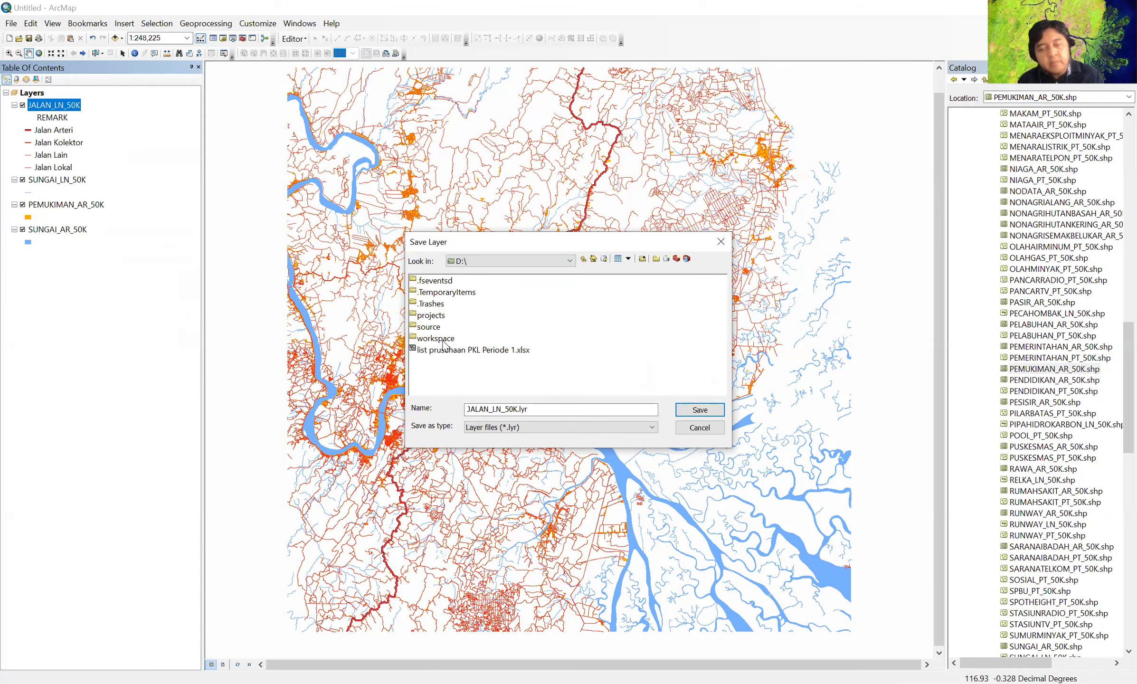
double_click(440, 338)
click(444, 282)
click(446, 282)
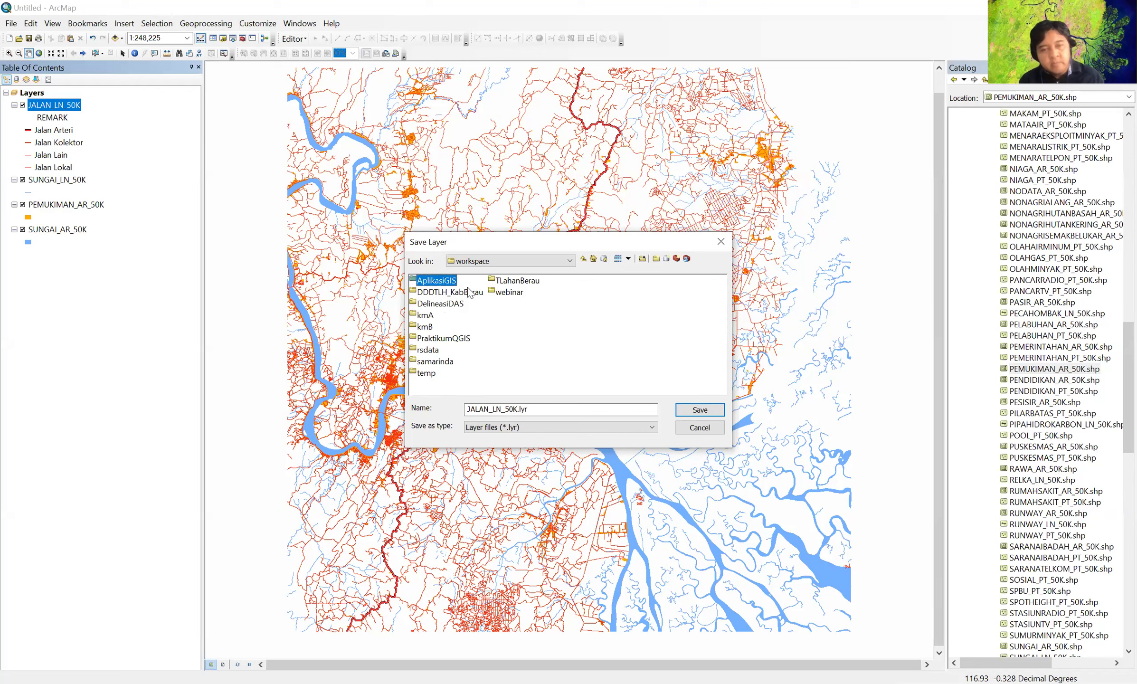
double_click(444, 282)
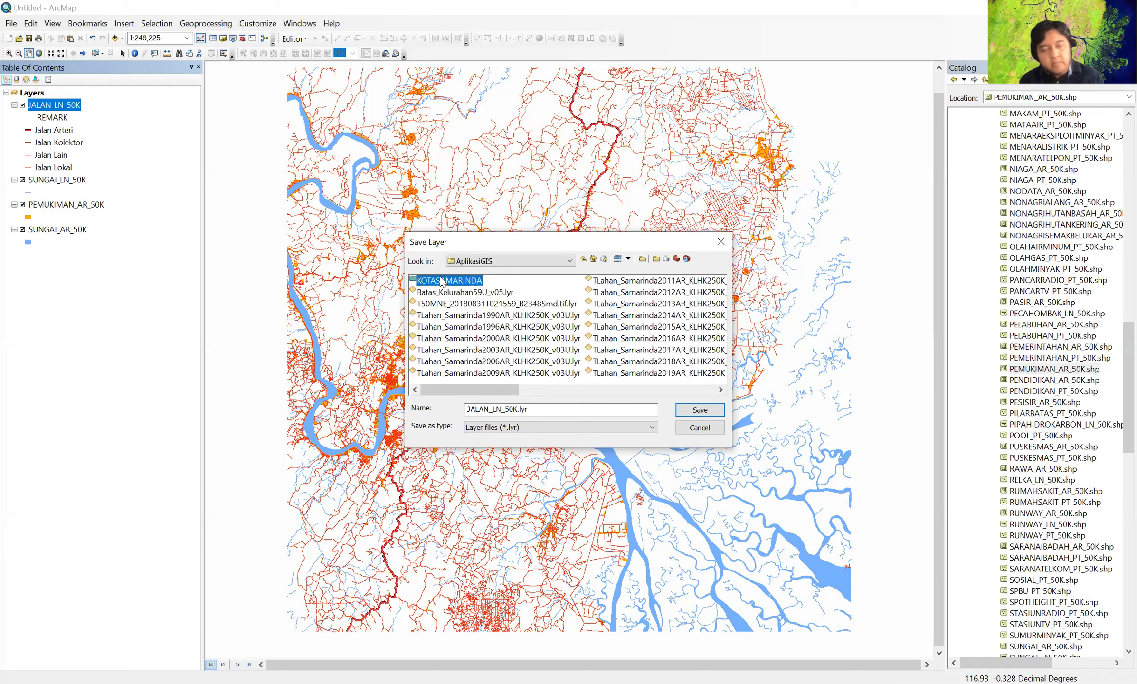
click(533, 409)
click(467, 408)
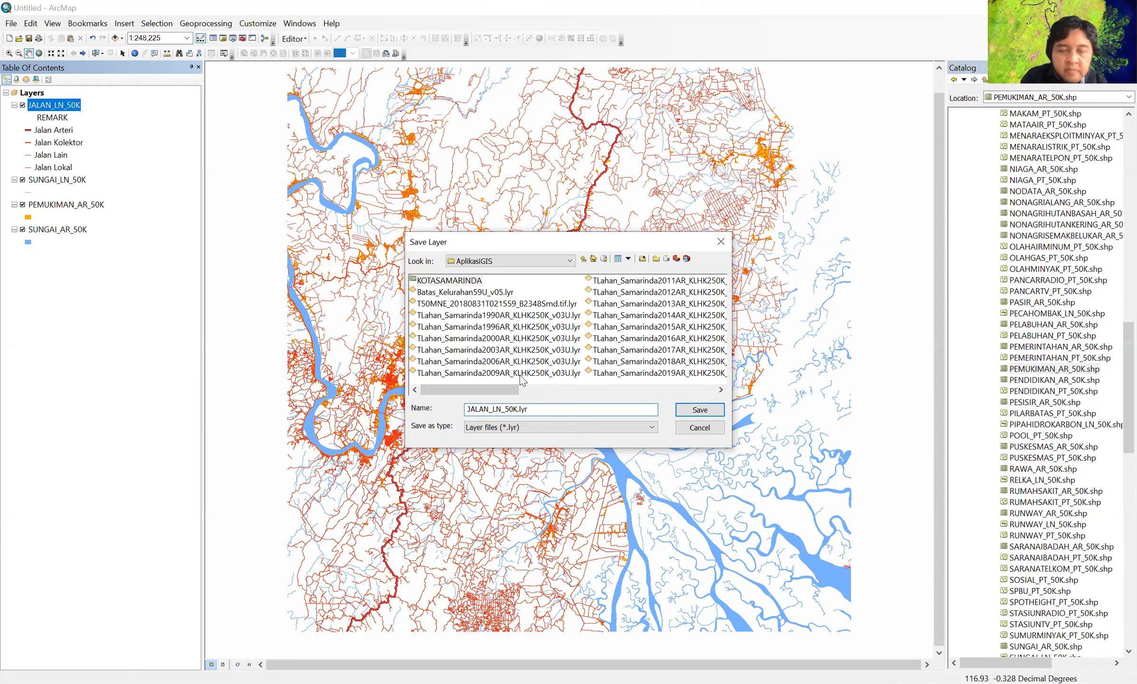
click(508, 292)
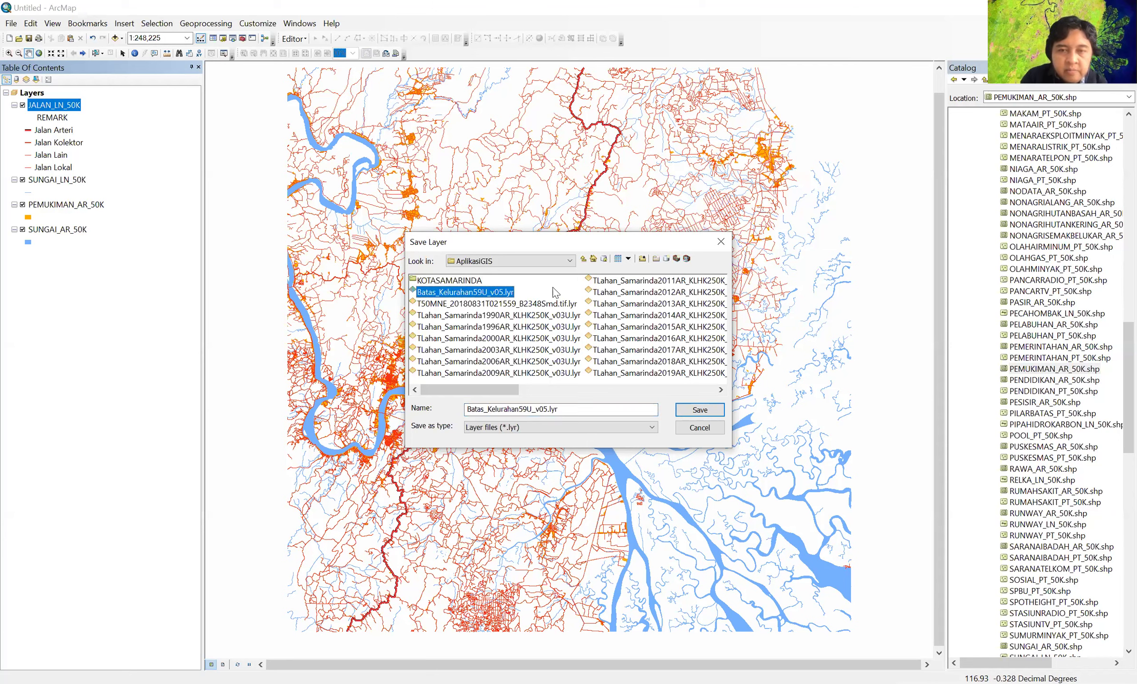
click(705, 426)
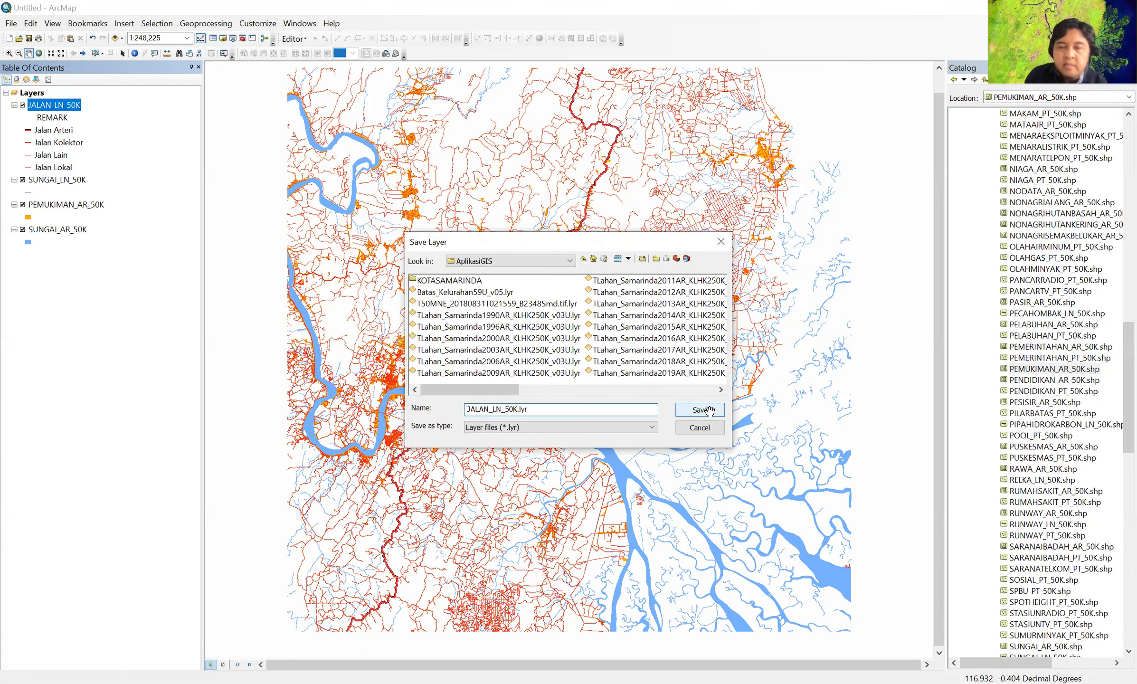
click(701, 409)
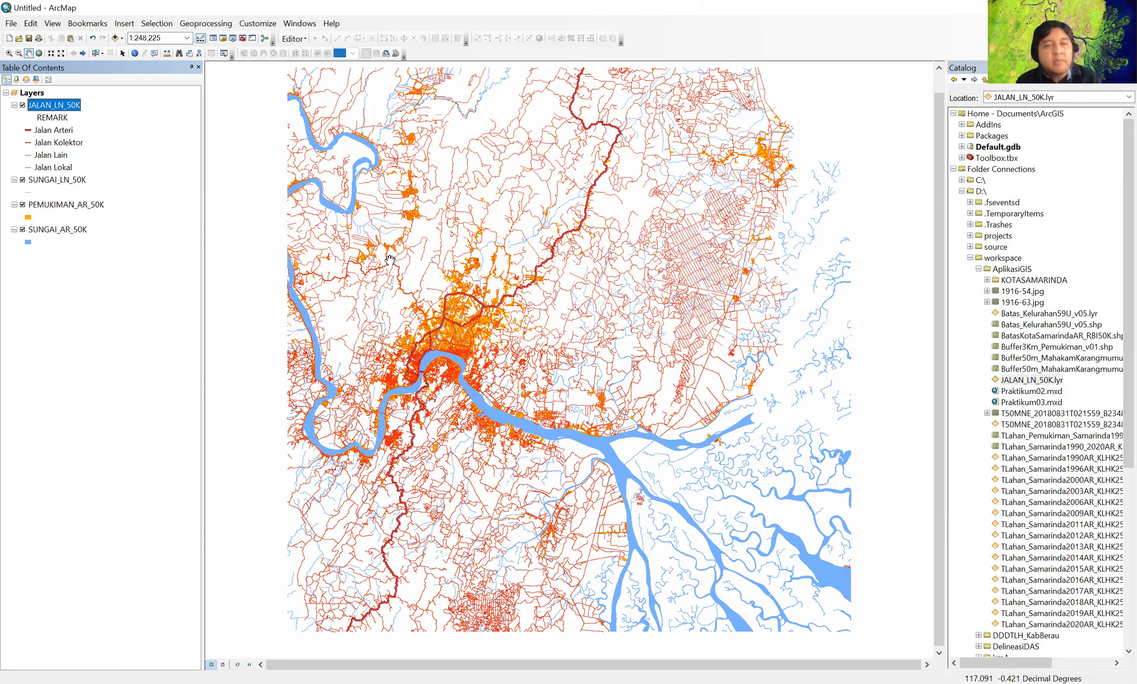
- Save the SUNGAI_LN_50K layer as the layer file SUNGAI_LN_50K.lyr in the KOTASAMARINDA folder
drag(389, 258, 568, 357)
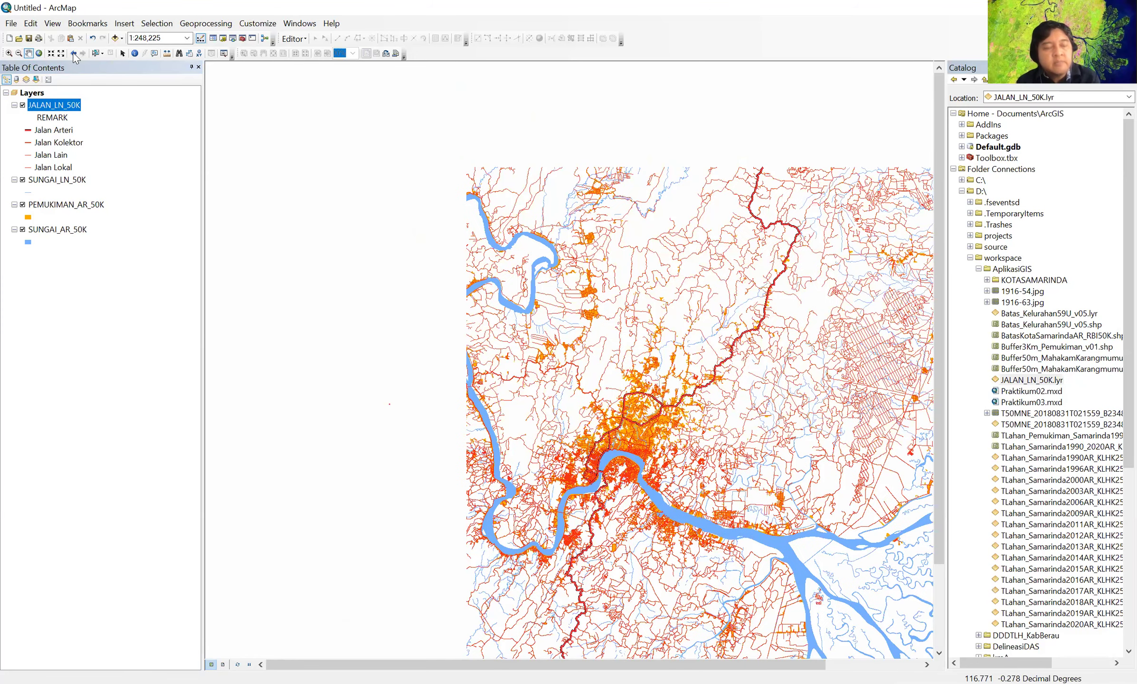
click(74, 54)
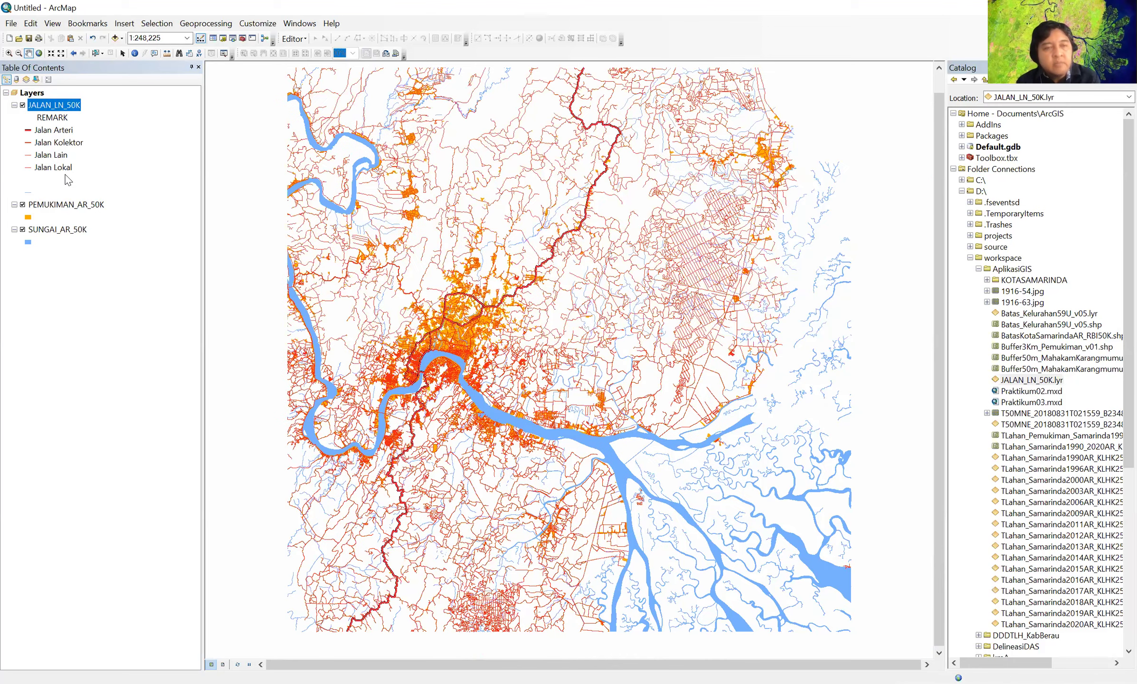
right_click(54, 183)
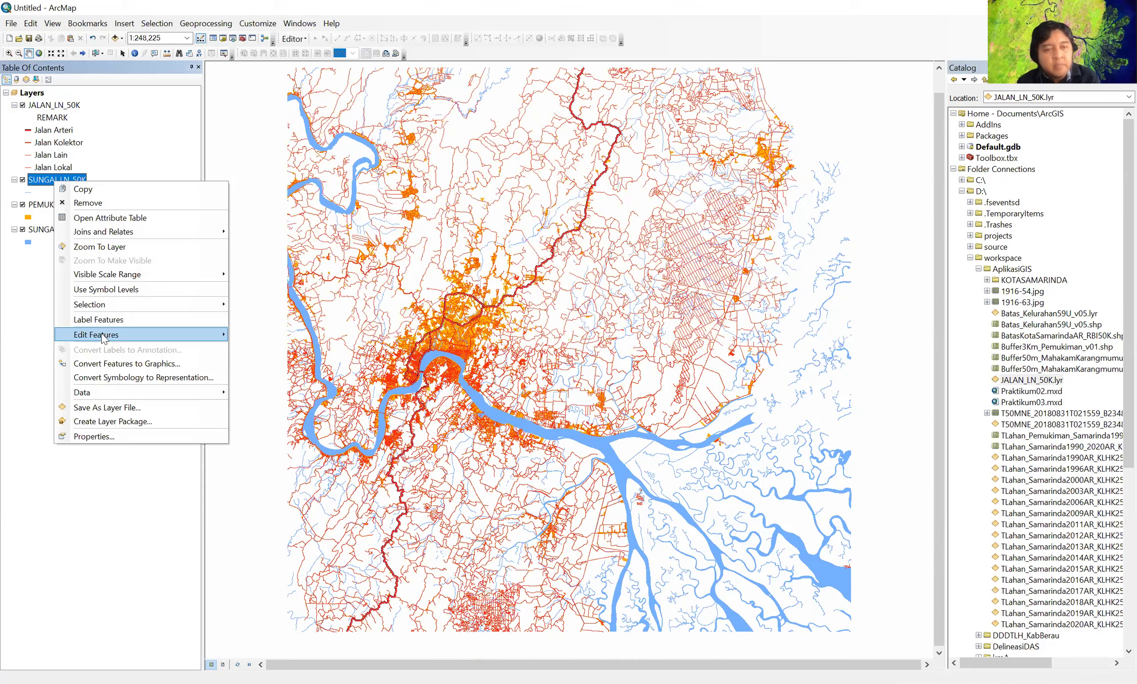
click(101, 407)
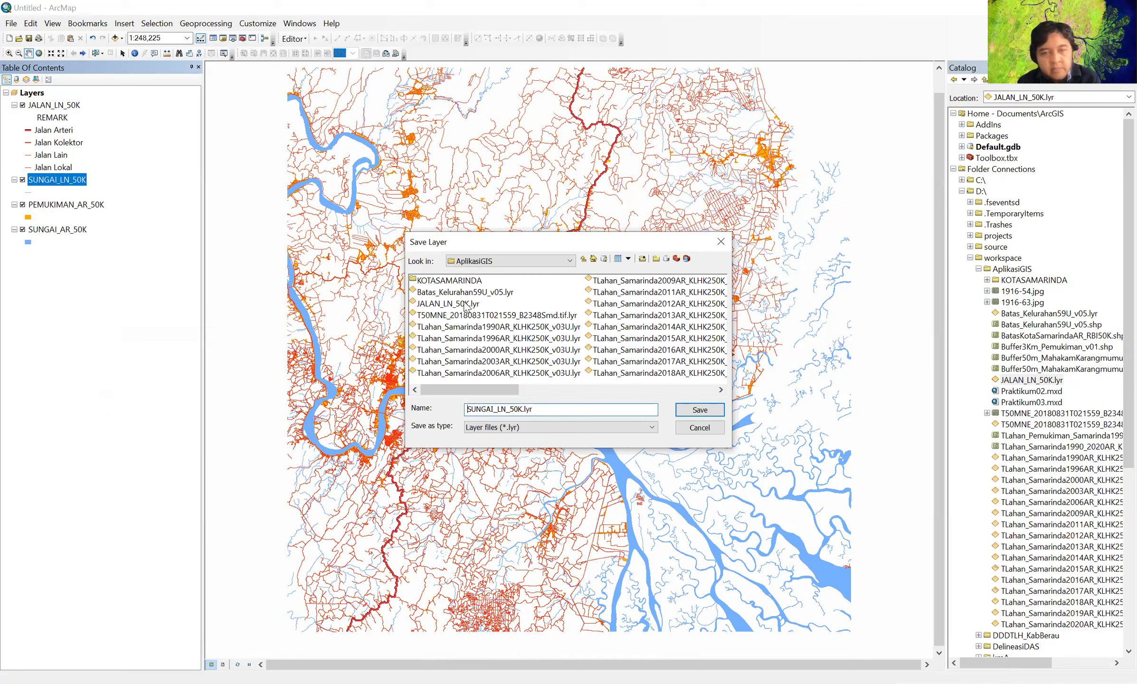
click(687, 410)
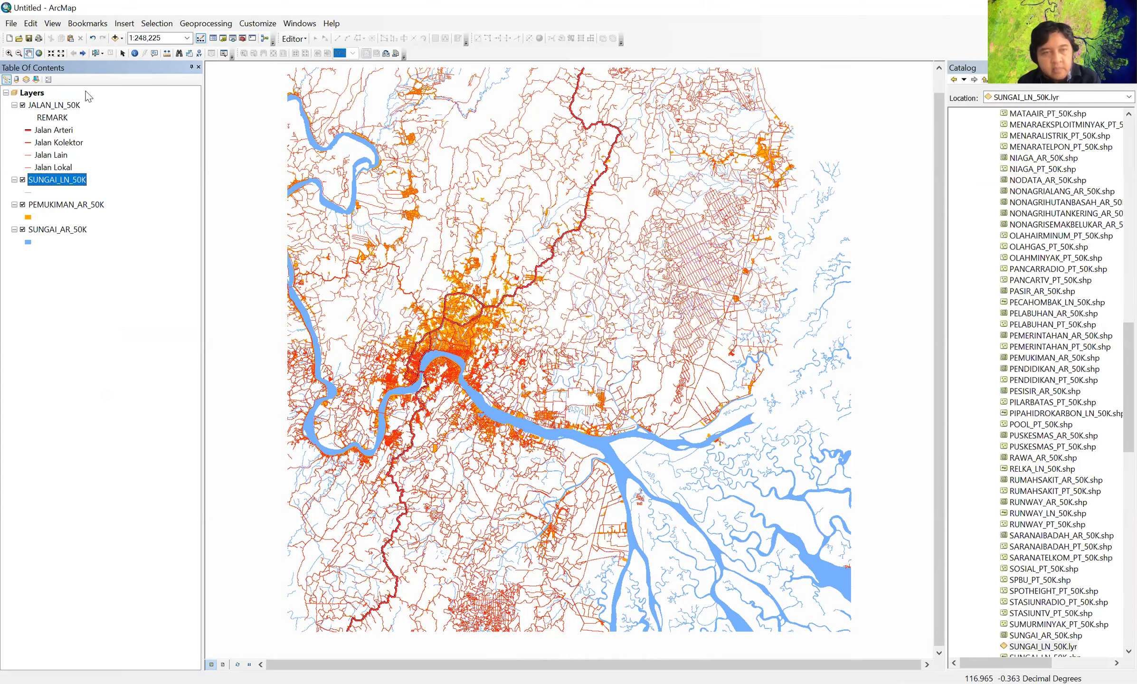
- Save another copy of the JALAN_LN_50K layer file in the KOTASAMARINDA folder as JALAN_LN_50K.lyr
click(48, 109)
right_click(47, 113)
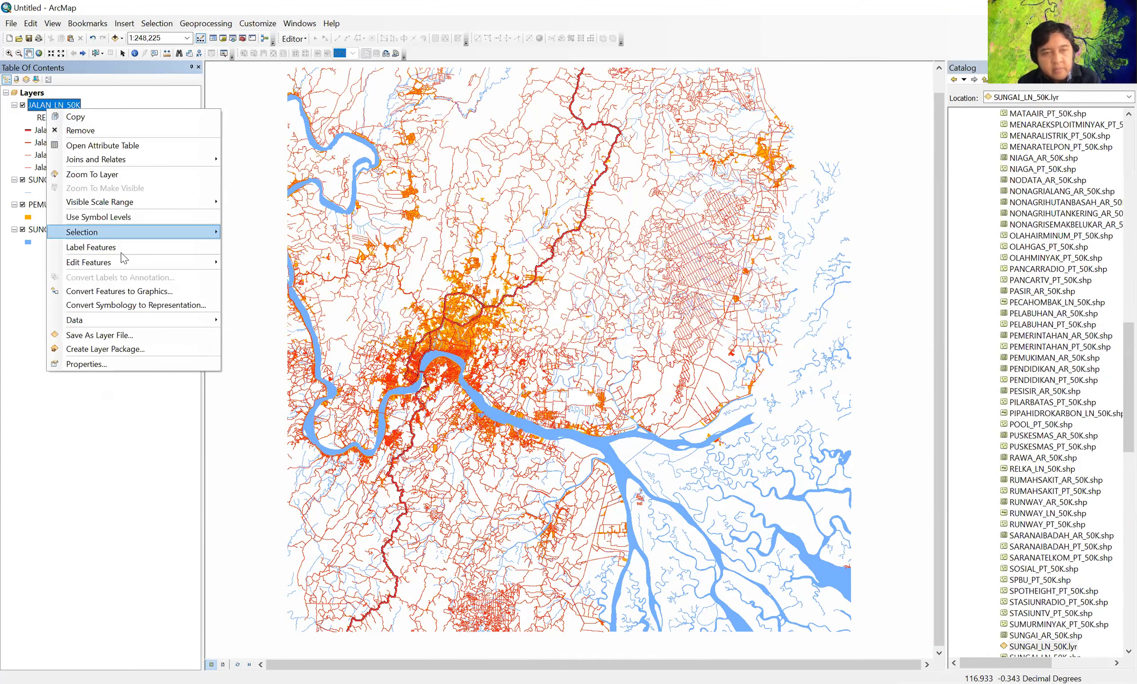
click(142, 336)
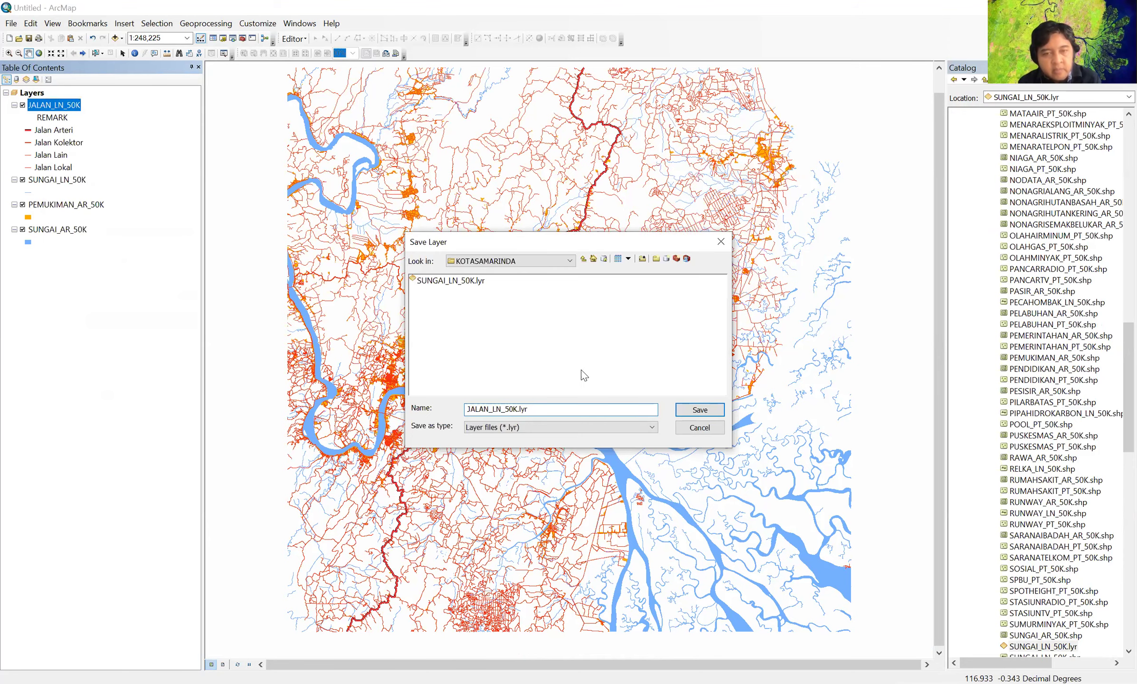
click(698, 412)
- Save the PEMUKIMAN_AR_50K and SUNGAI_AR_50K layers as layer files of the same names in the KOTASAMARINDA folder
right_click(76, 205)
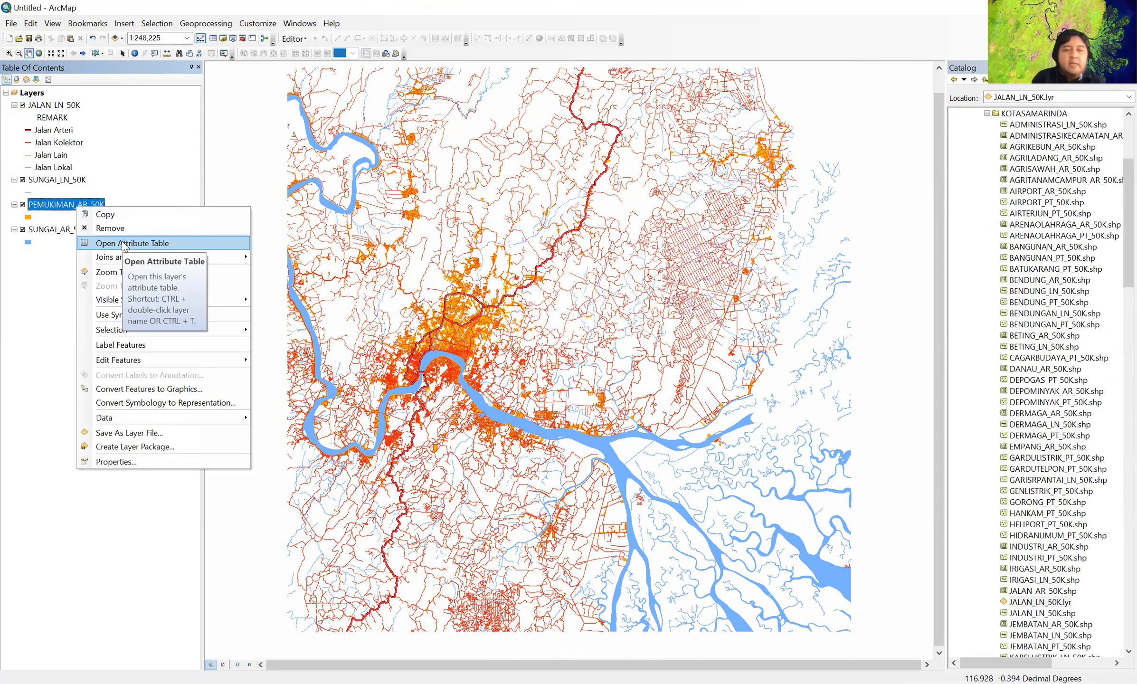
click(126, 433)
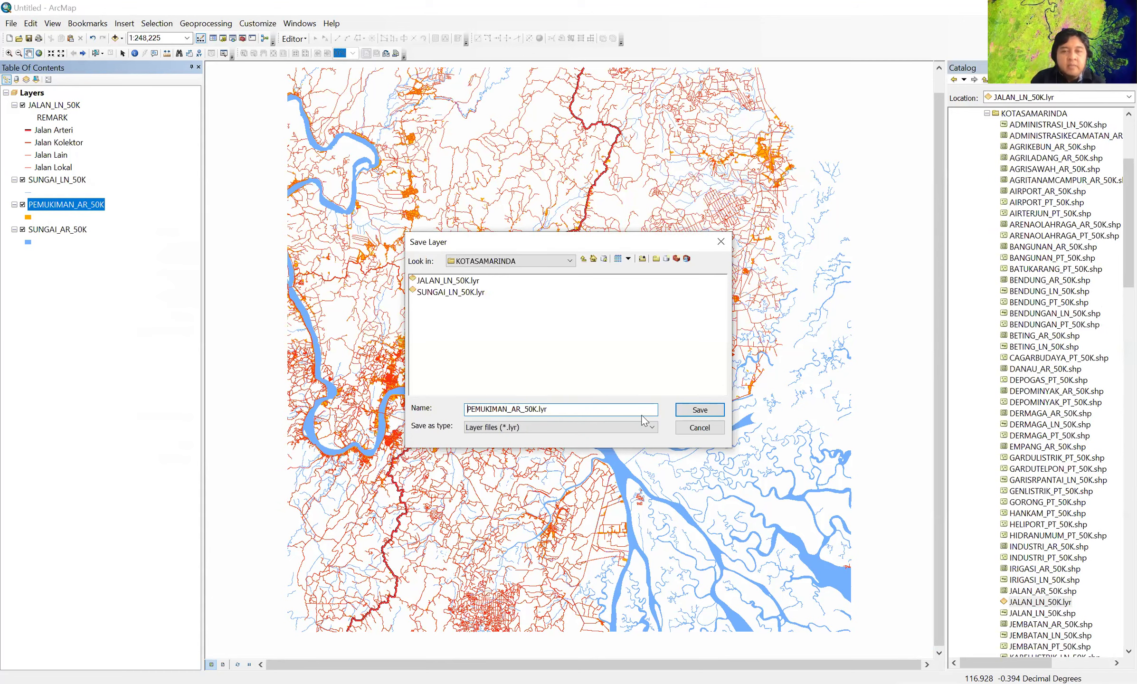
click(700, 410)
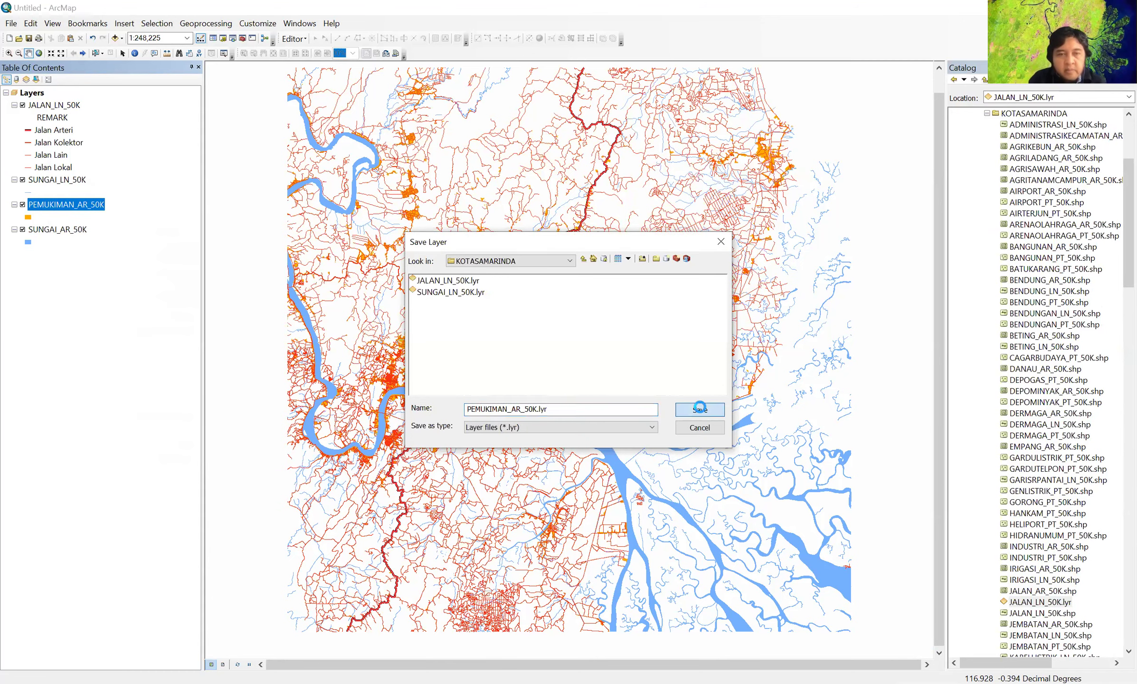
right_click(63, 229)
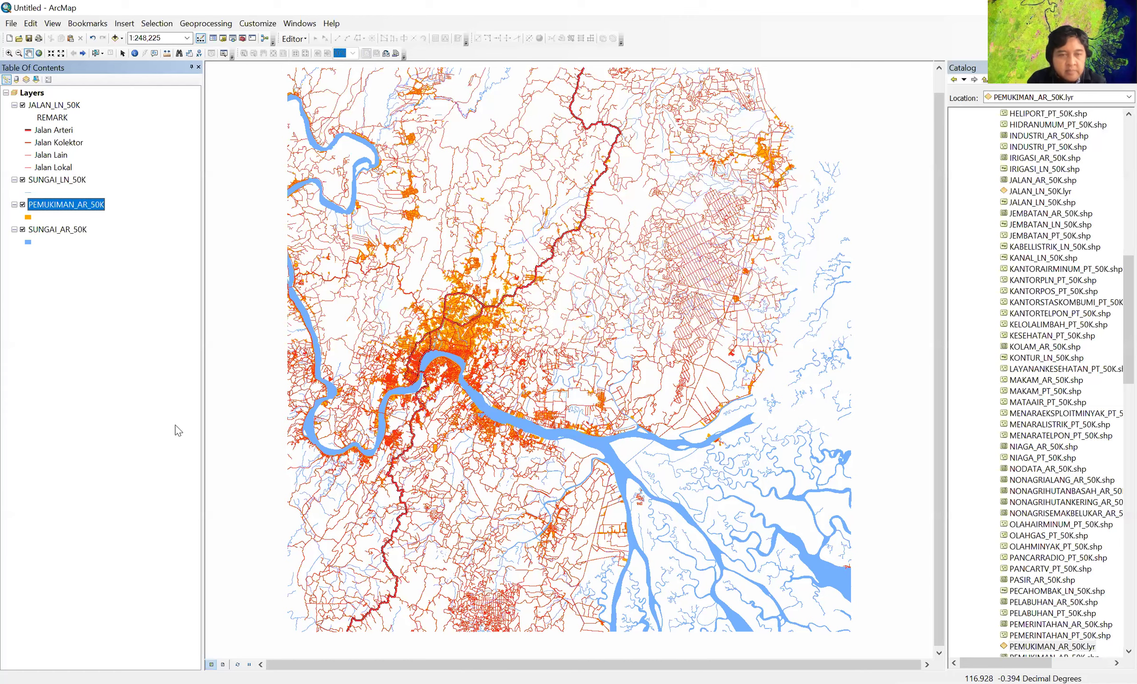
click(167, 459)
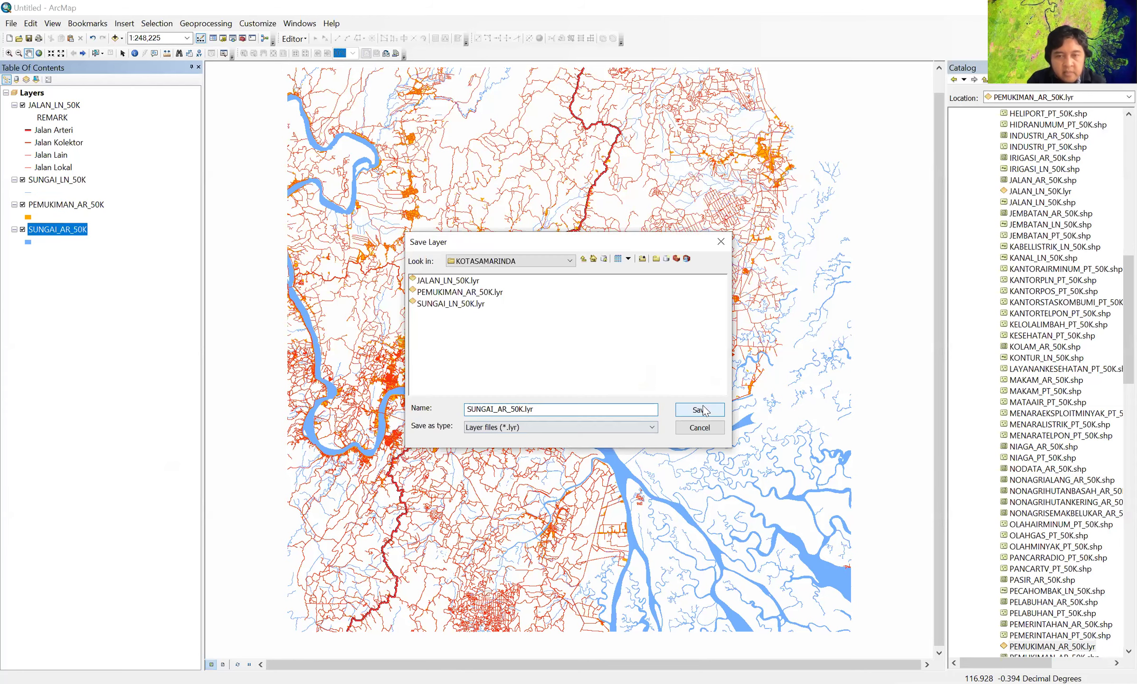
click(700, 409)
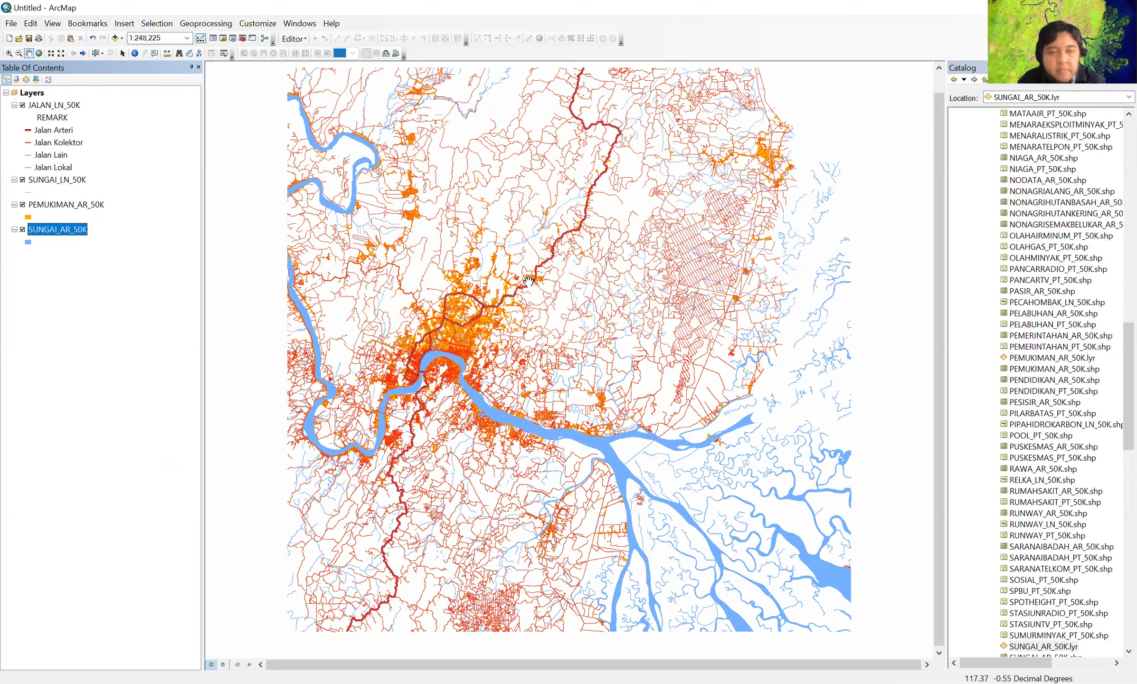
- Switch to the layout view and set the map page size to A3, independent of the printer paper settings
click(82, 53)
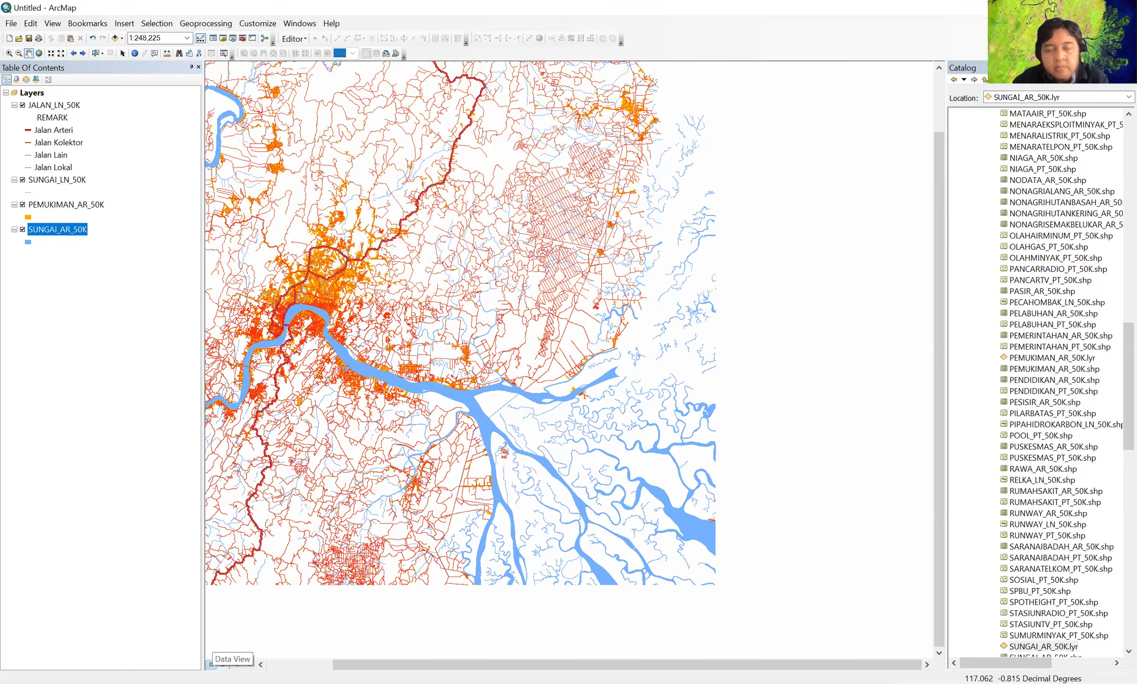
click(222, 663)
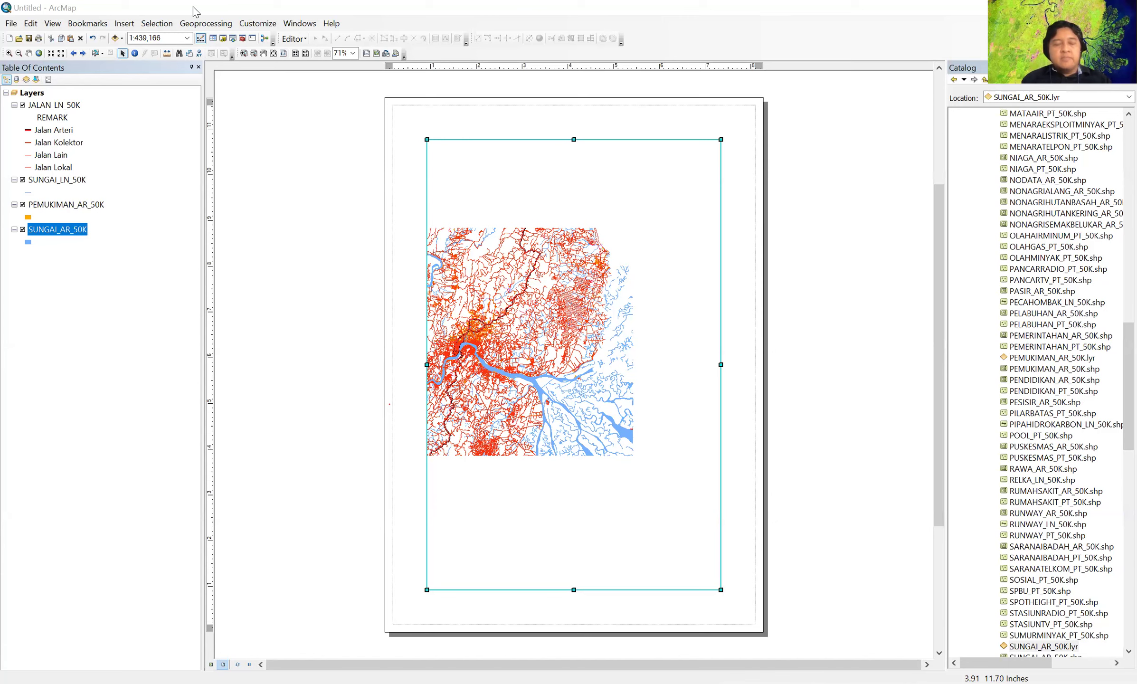
click(10, 24)
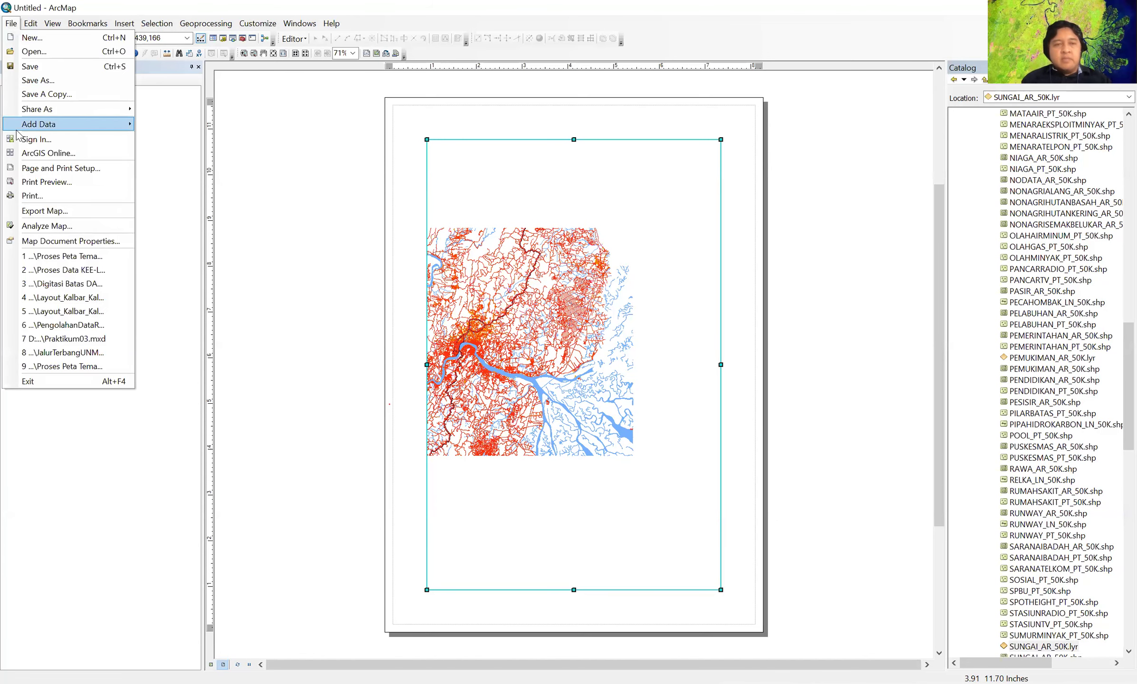
click(25, 169)
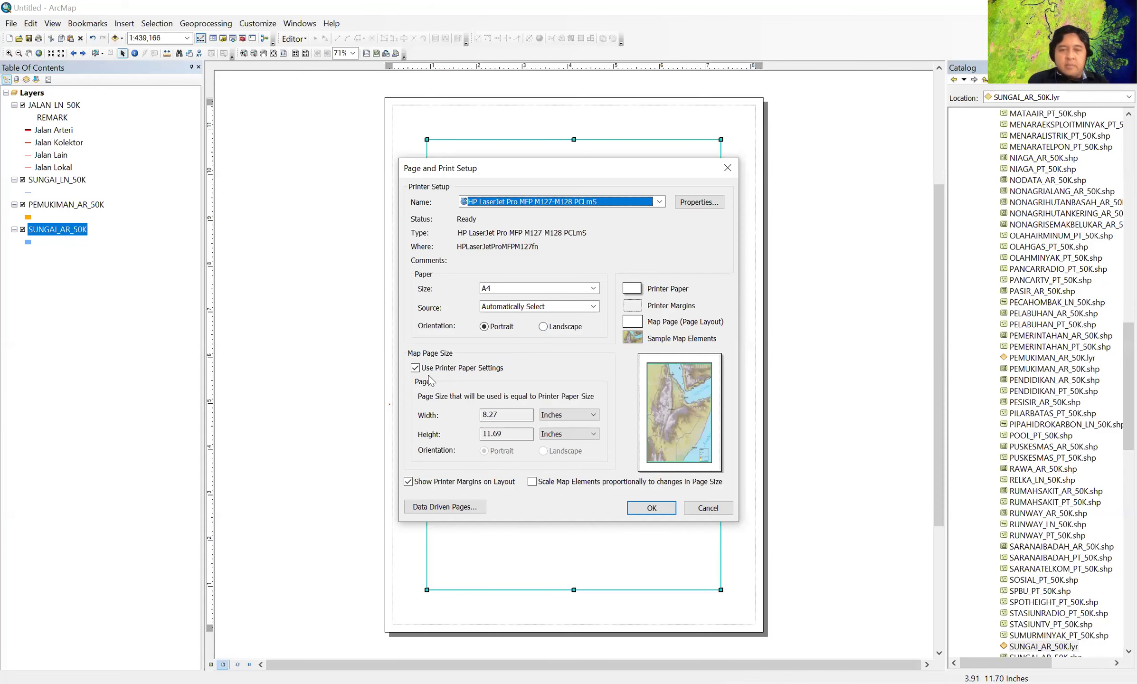
click(414, 369)
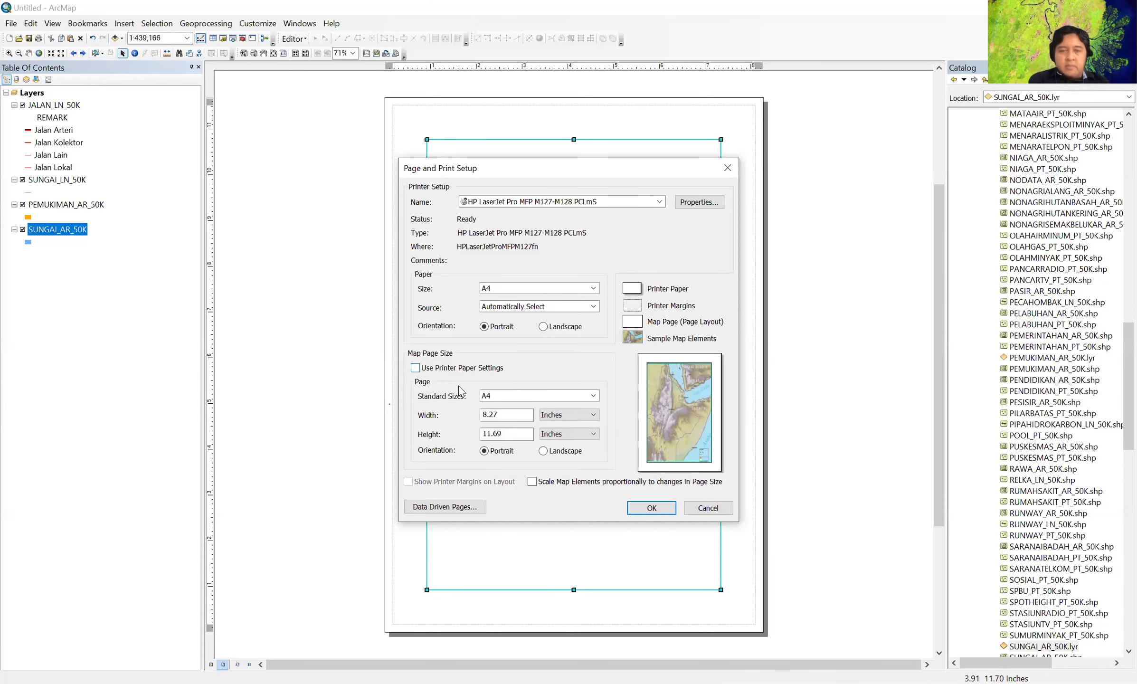
click(593, 397)
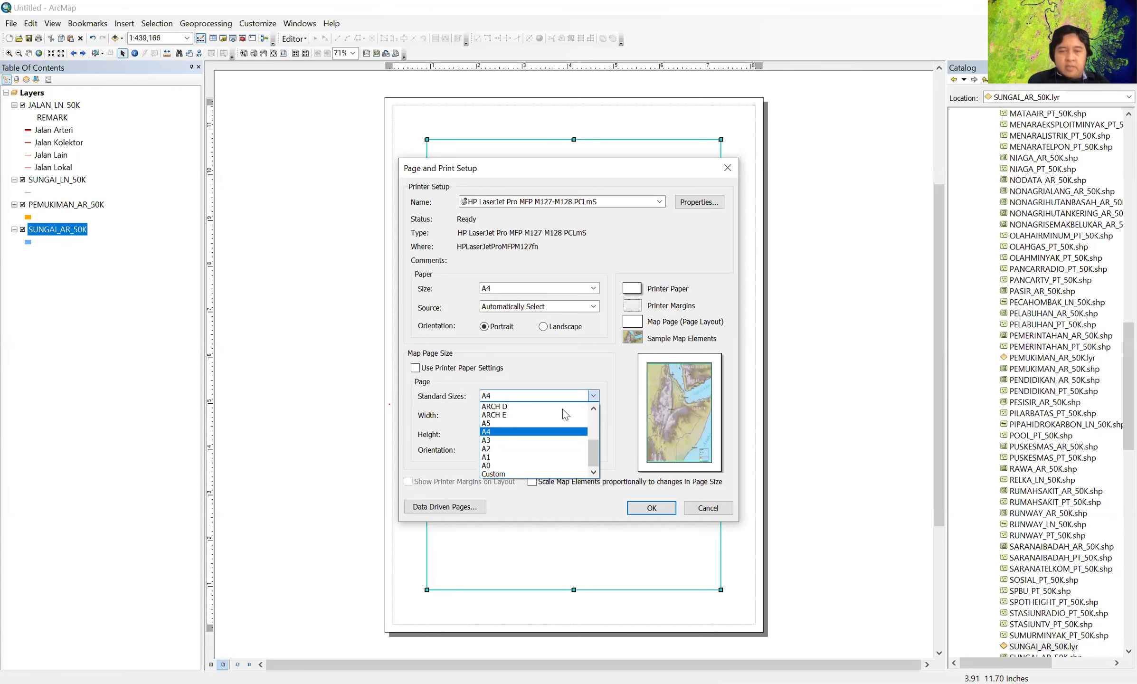
click(526, 440)
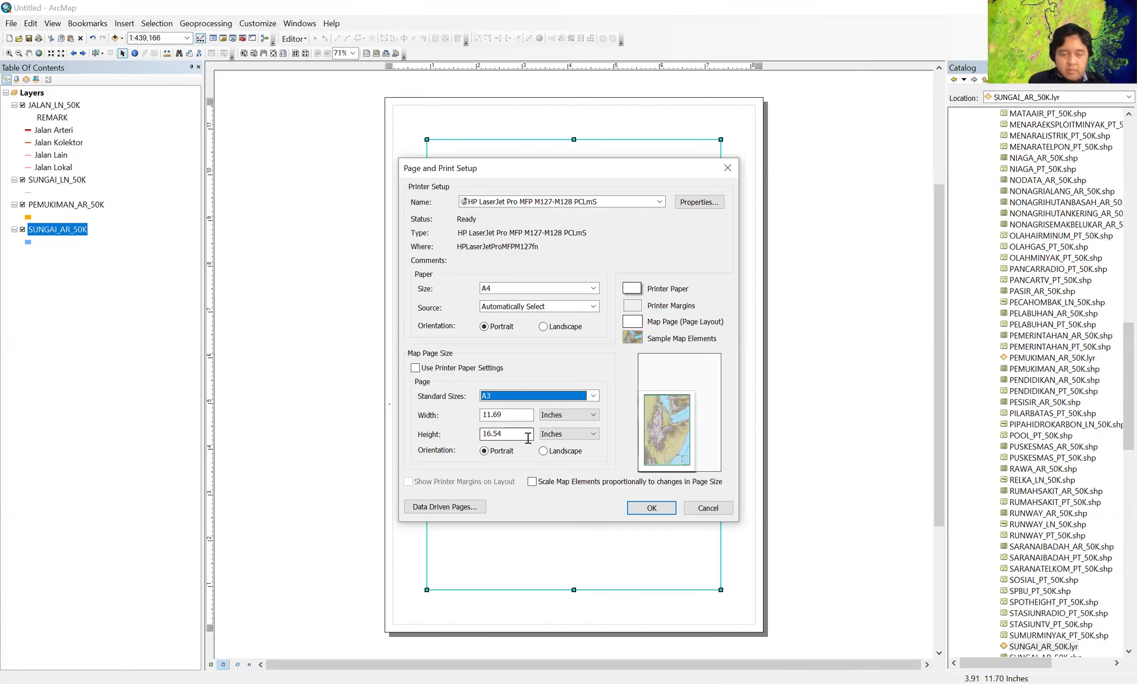
- Set the map page units to centimeters and its orientation to landscape, and apply the page setup
click(569, 414)
click(565, 447)
click(542, 451)
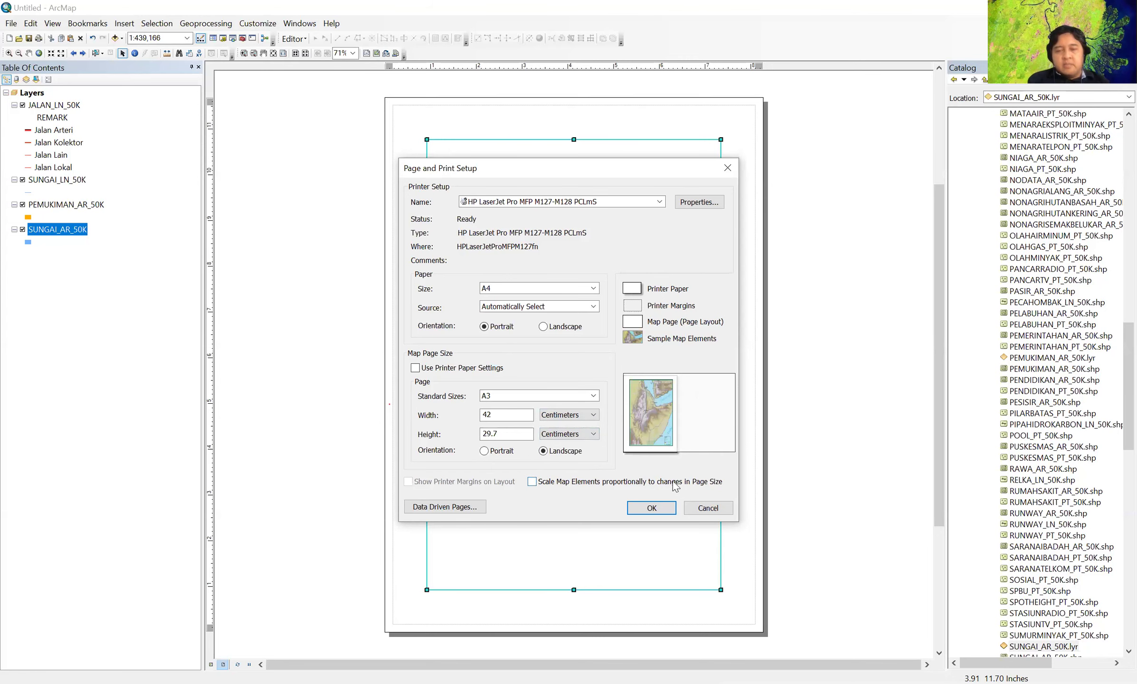
click(671, 480)
click(671, 480)
click(673, 509)
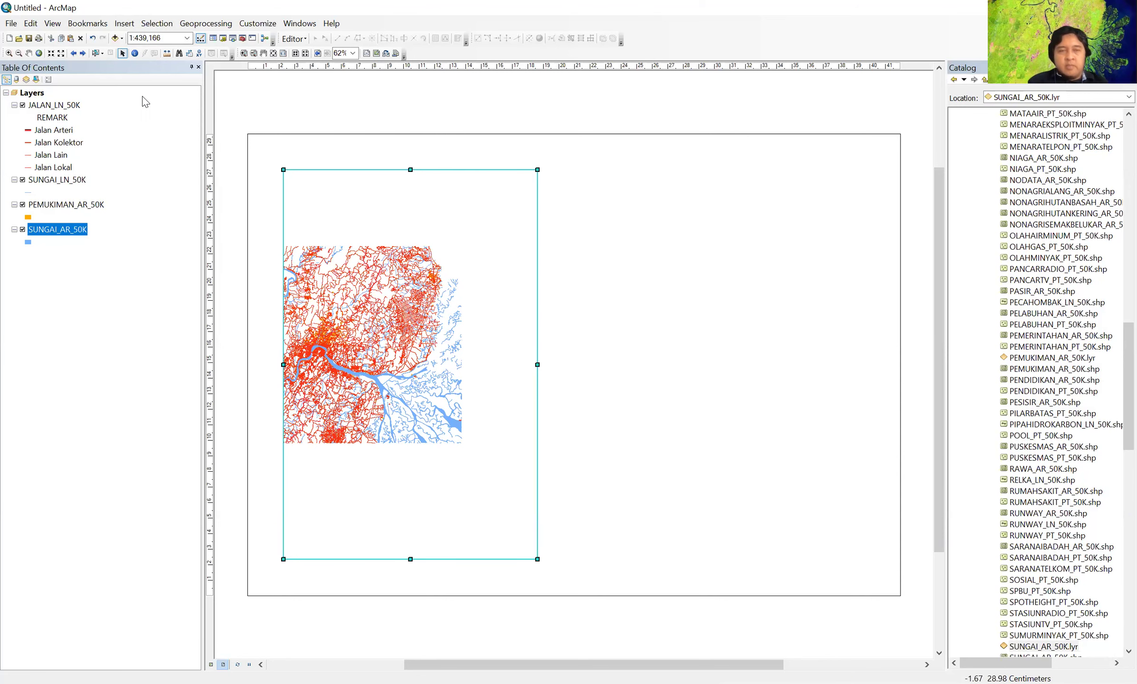
- Set the map scale of the data frame to 1:50,000 in the layout
click(187, 38)
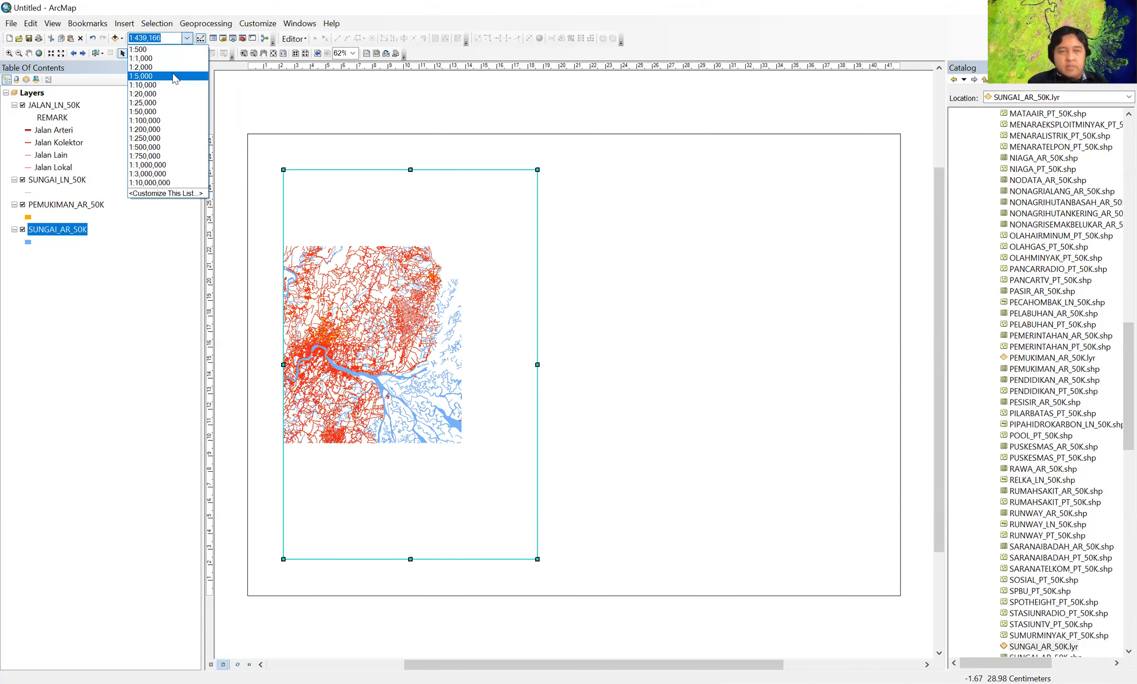
click(143, 112)
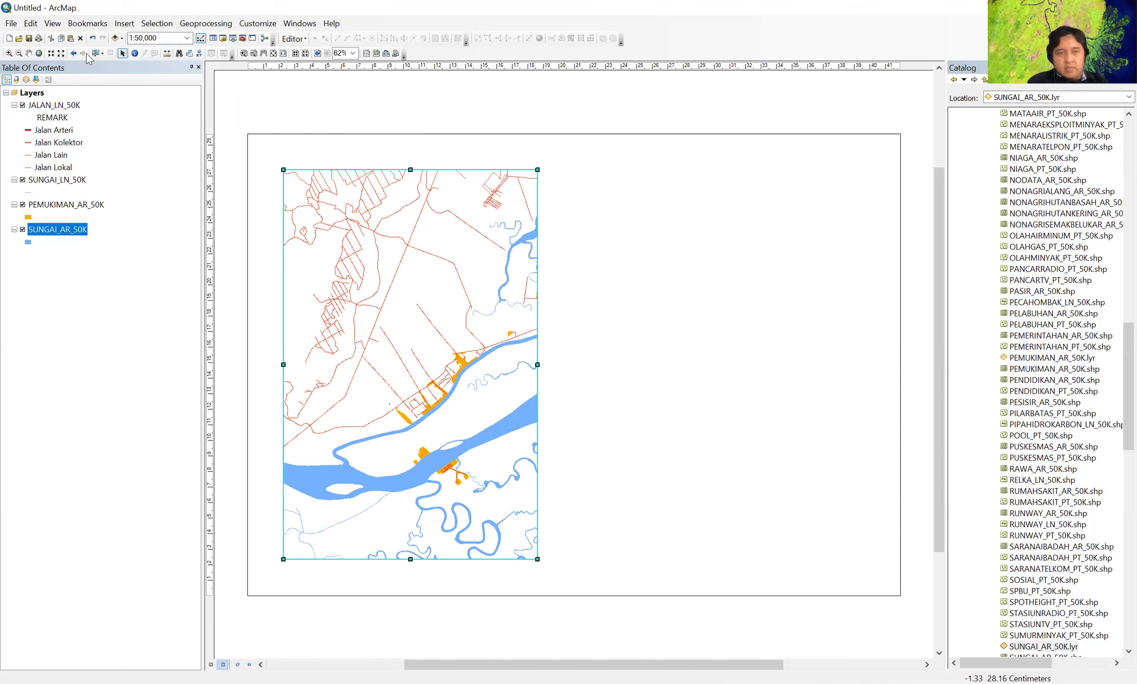
click(28, 52)
click(178, 131)
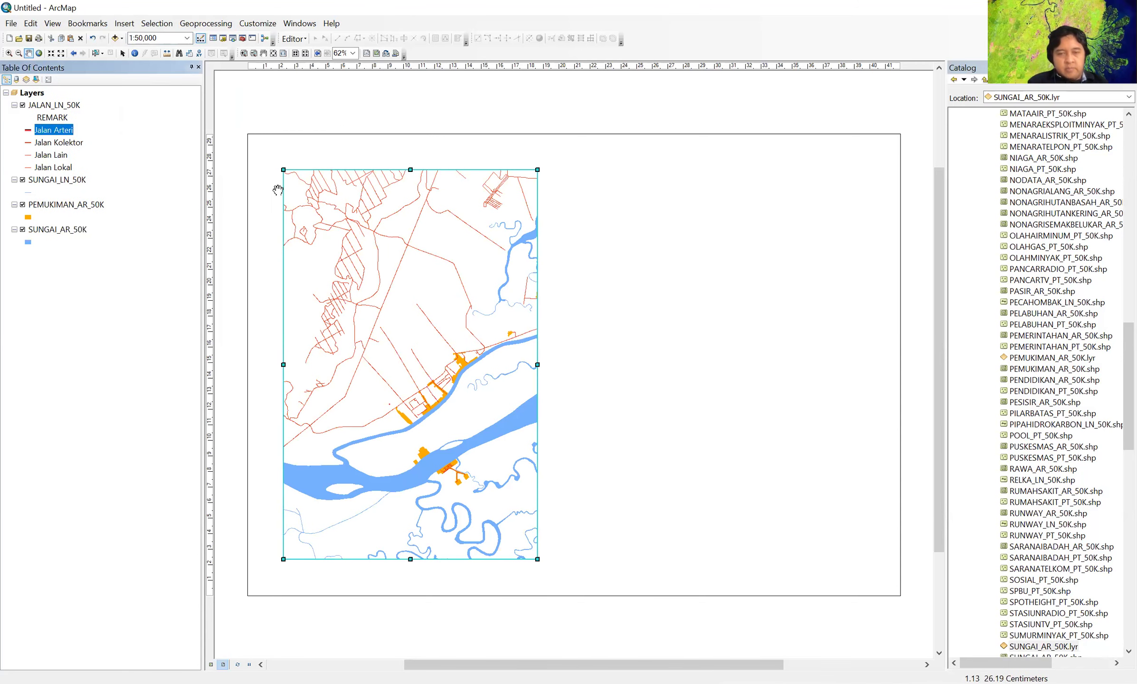
right_click(371, 211)
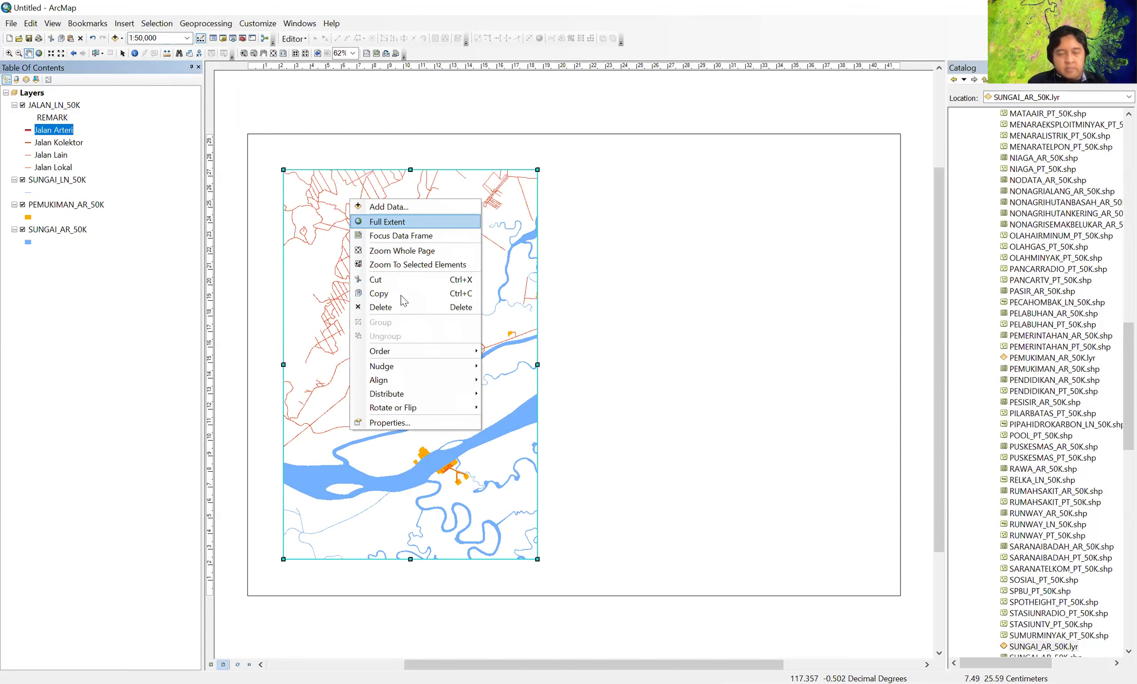
click(588, 330)
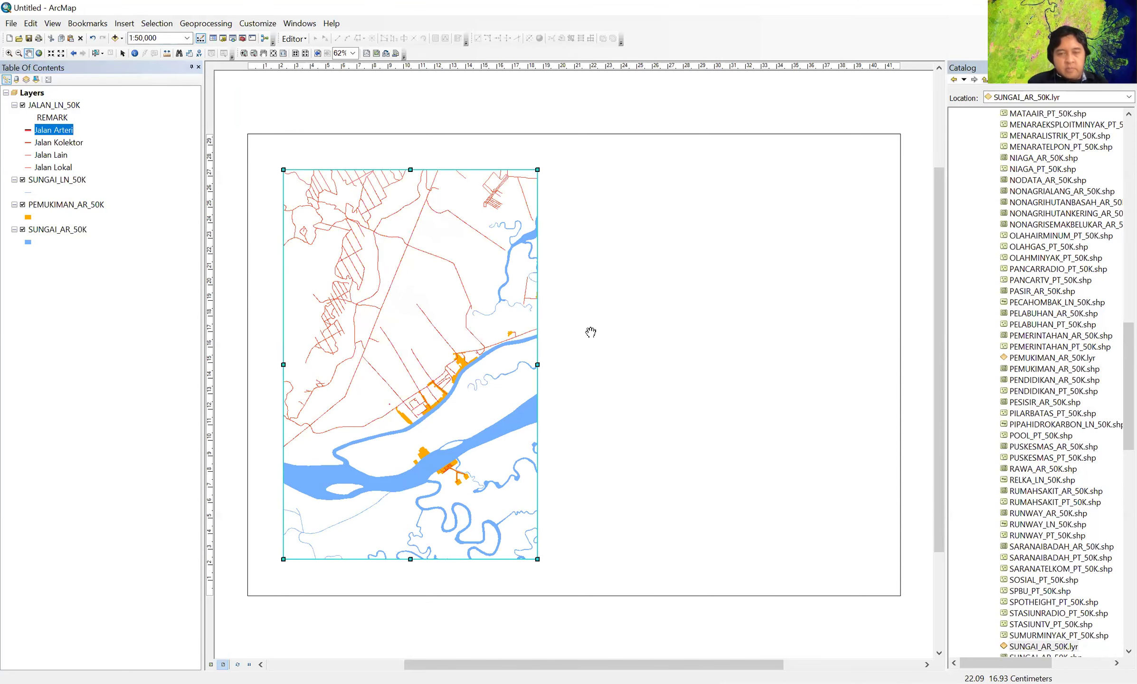
right_click(562, 340)
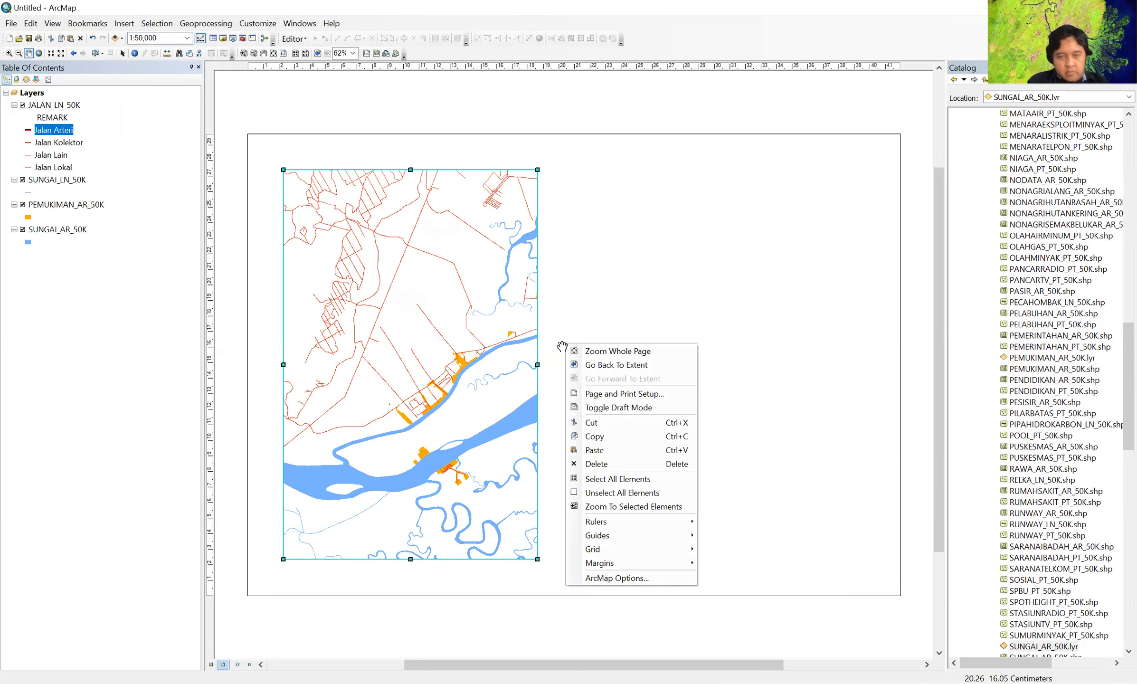
click(702, 34)
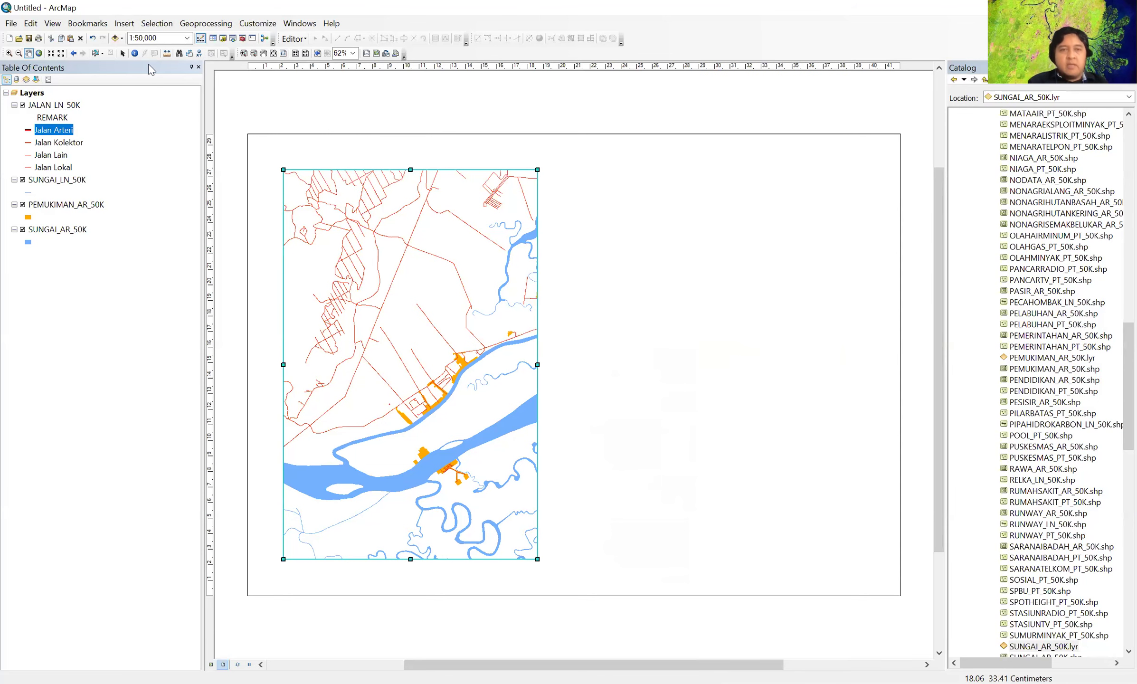
- Widen the data frame on the page by extending its right edge to about 32 cm on the horizontal ruler
click(123, 53)
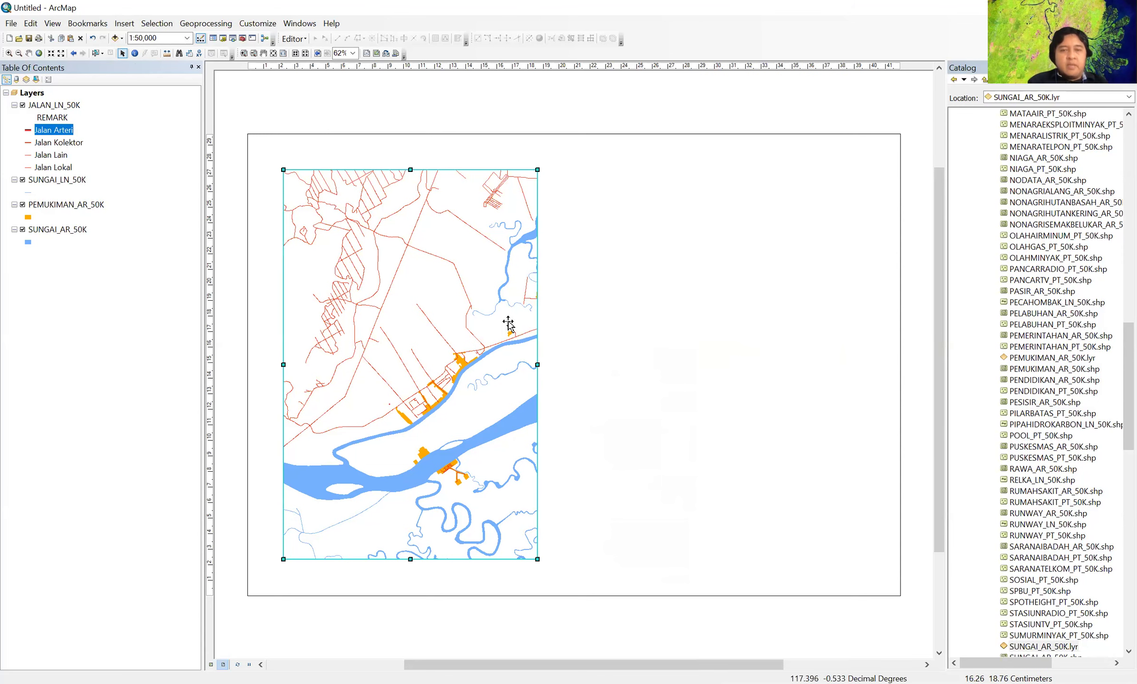
drag(537, 364, 751, 381)
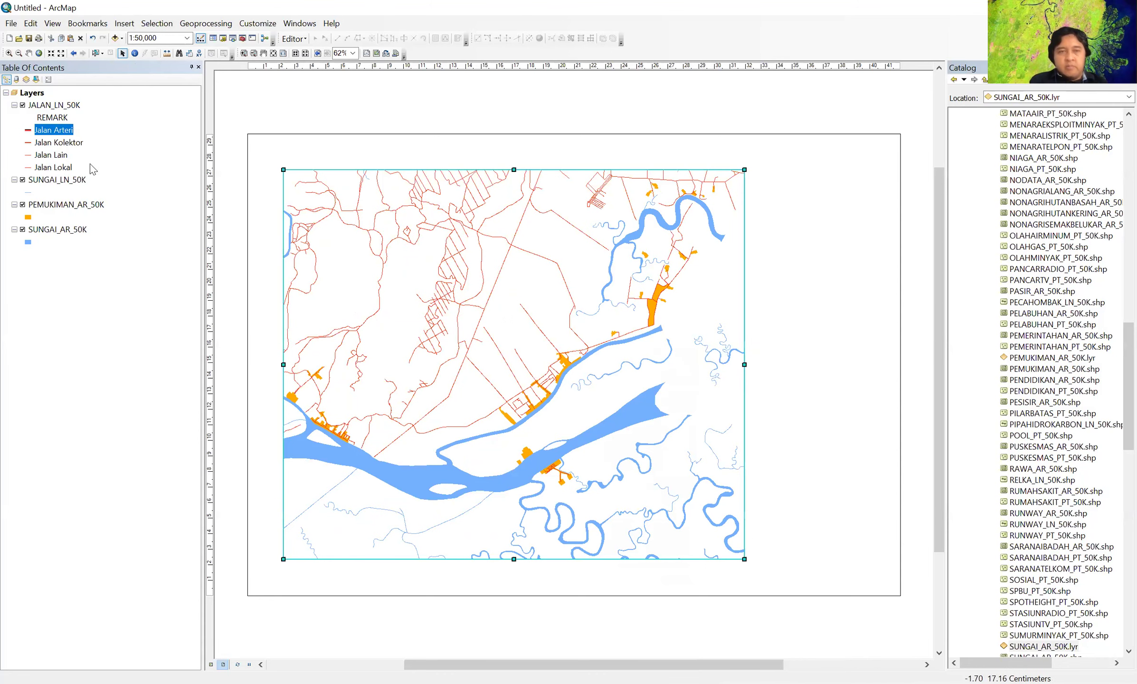
- Pan the map inside the data frame to the dense settlement area north of the large river bend
click(28, 53)
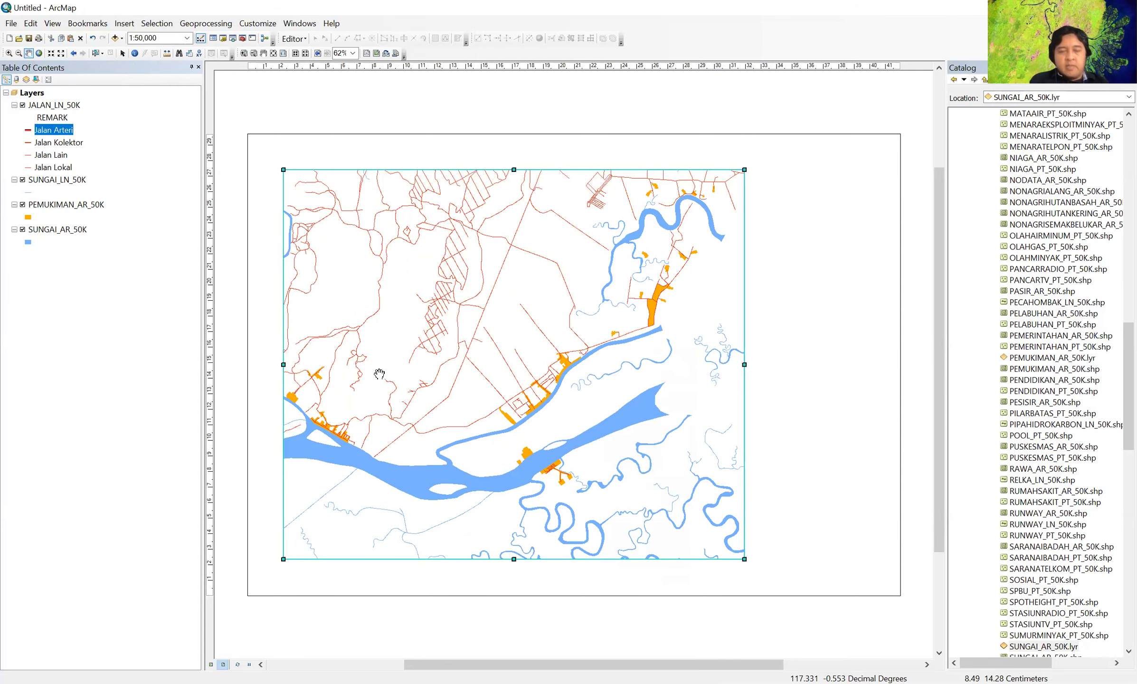
drag(318, 374, 611, 374)
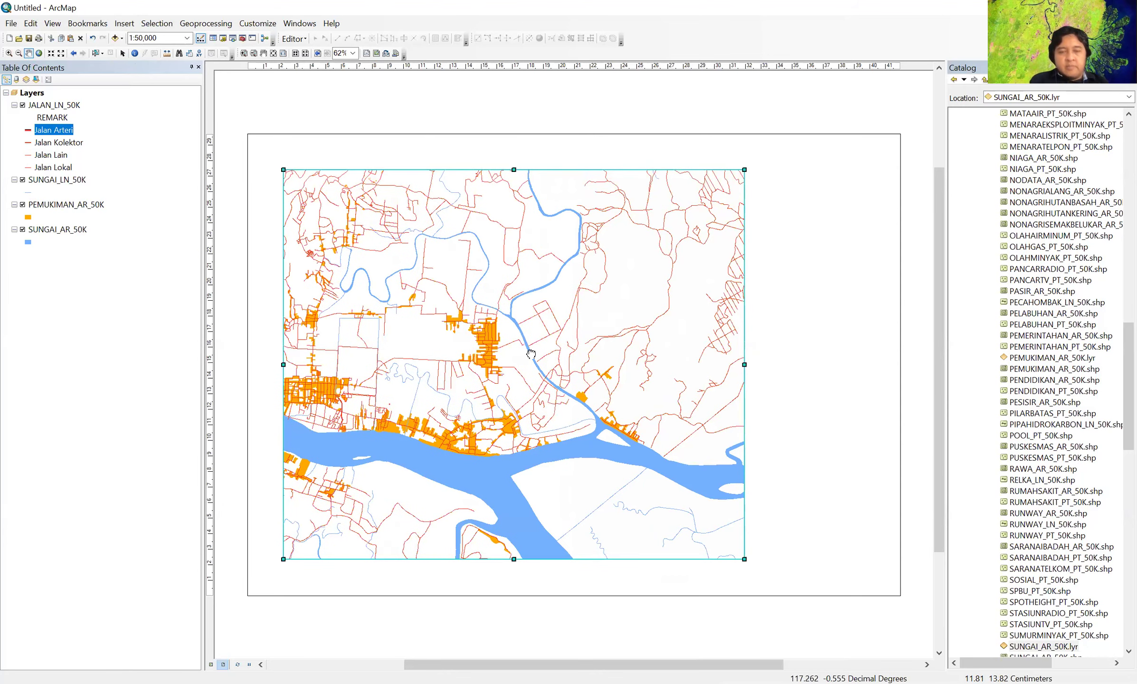
drag(530, 354, 721, 306)
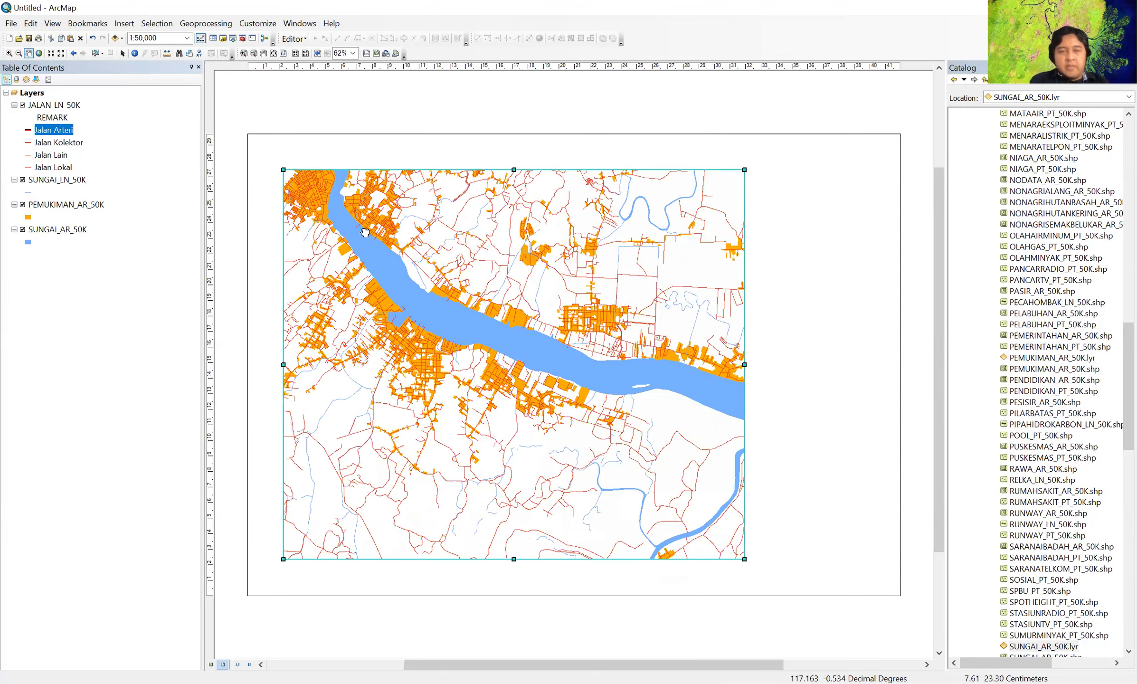
drag(632, 263, 624, 360)
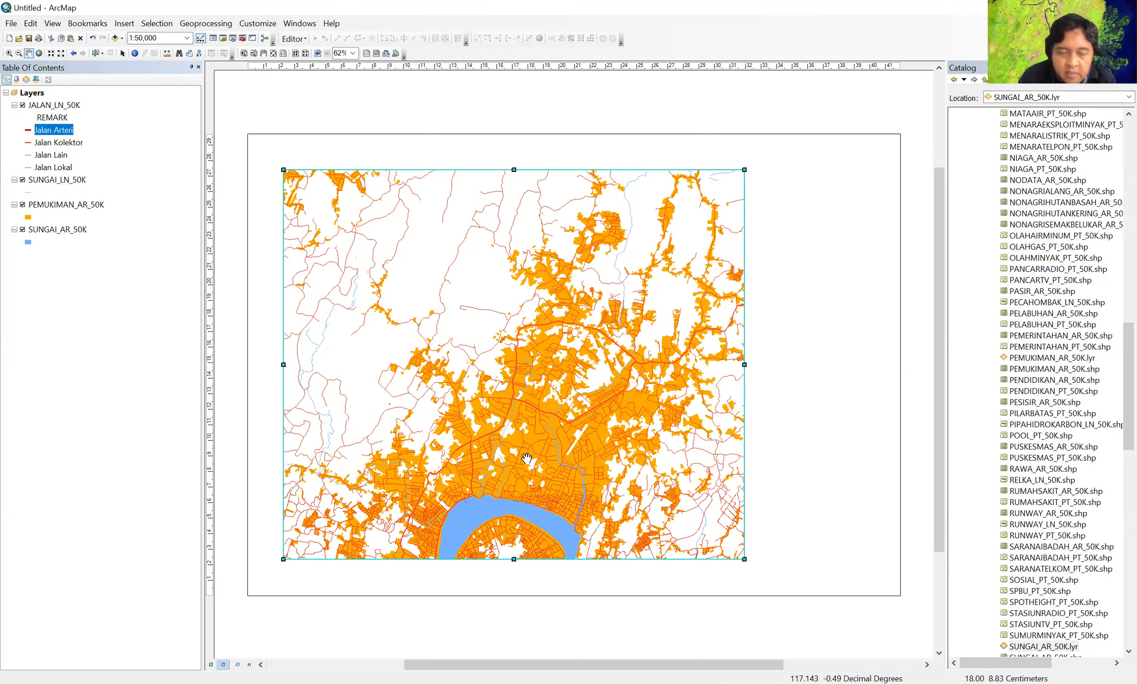
drag(495, 439, 442, 406)
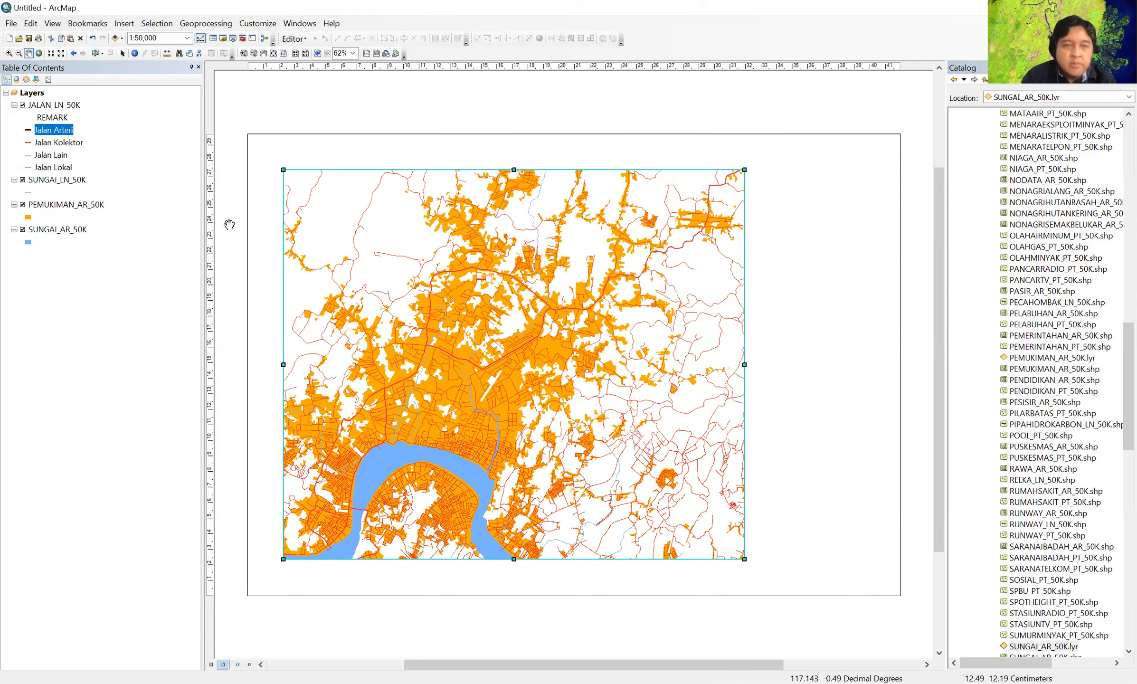
- Move the SUNGAI_AR_50K layer above PEMUKIMAN_AR_50K in the drawing order
click(49, 232)
right_click(48, 233)
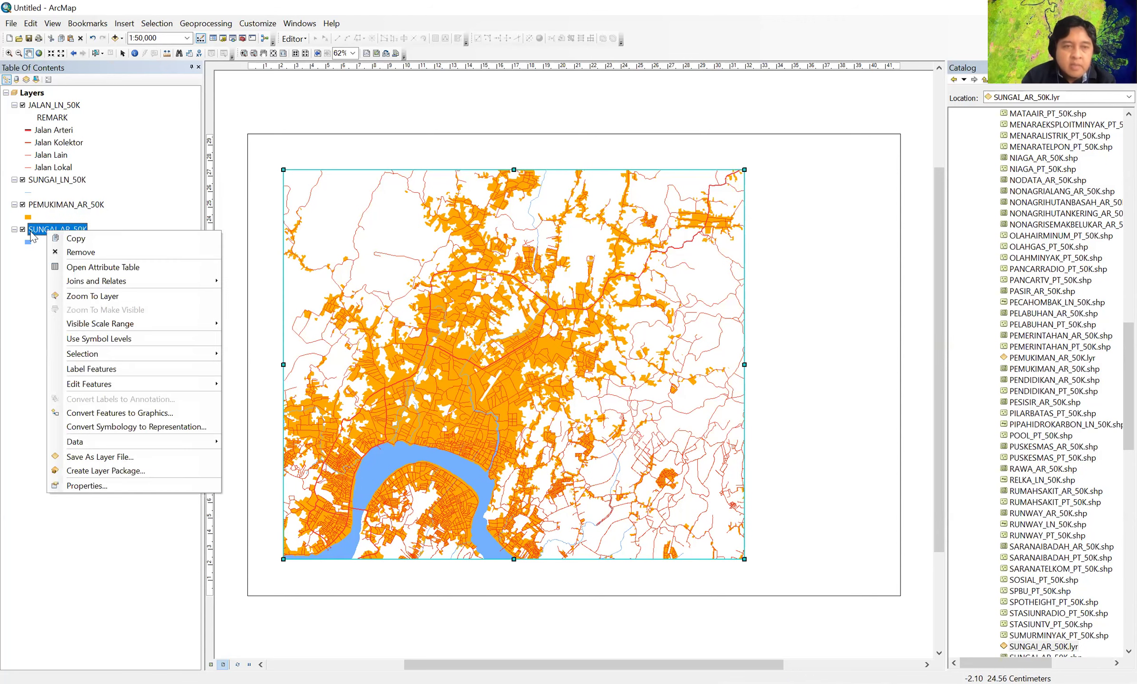
drag(48, 233, 48, 197)
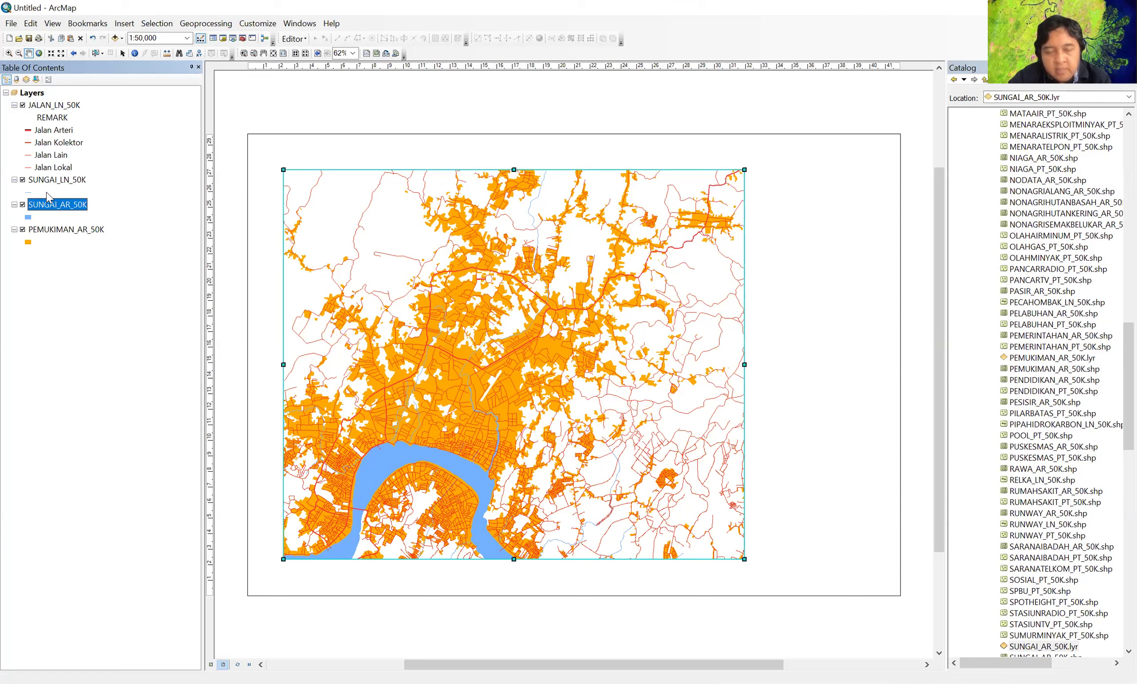
- Set the data frame's extent to a fixed scale of 1:50,000 and review its coordinate system and grid settings
click(32, 93)
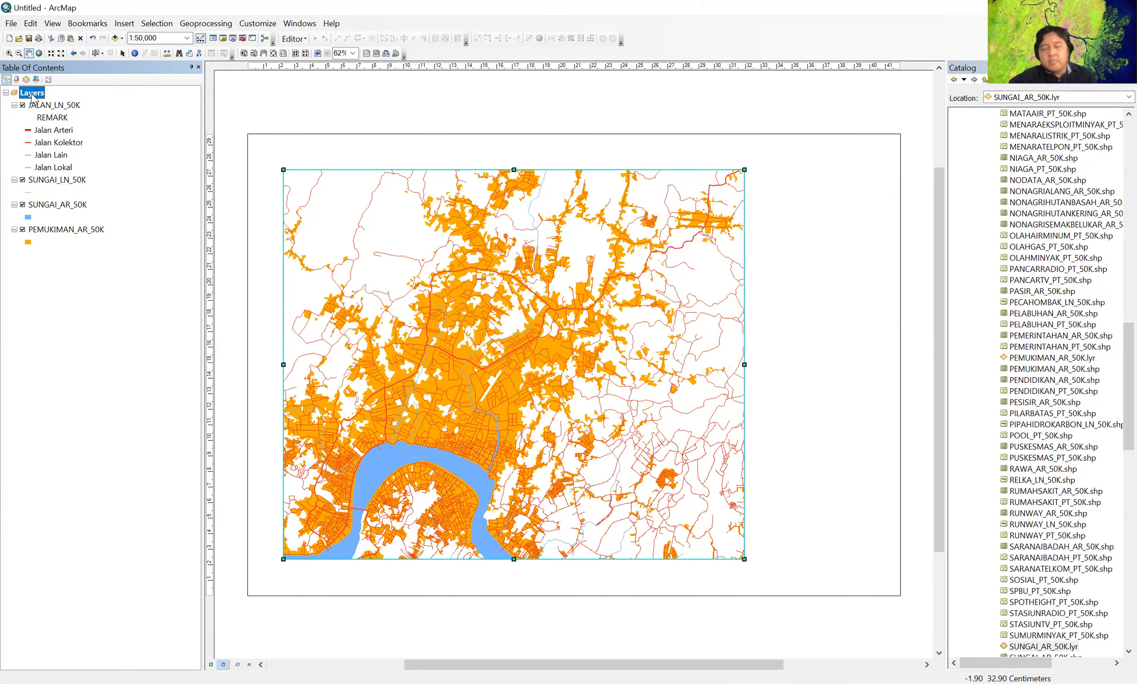
double_click(33, 93)
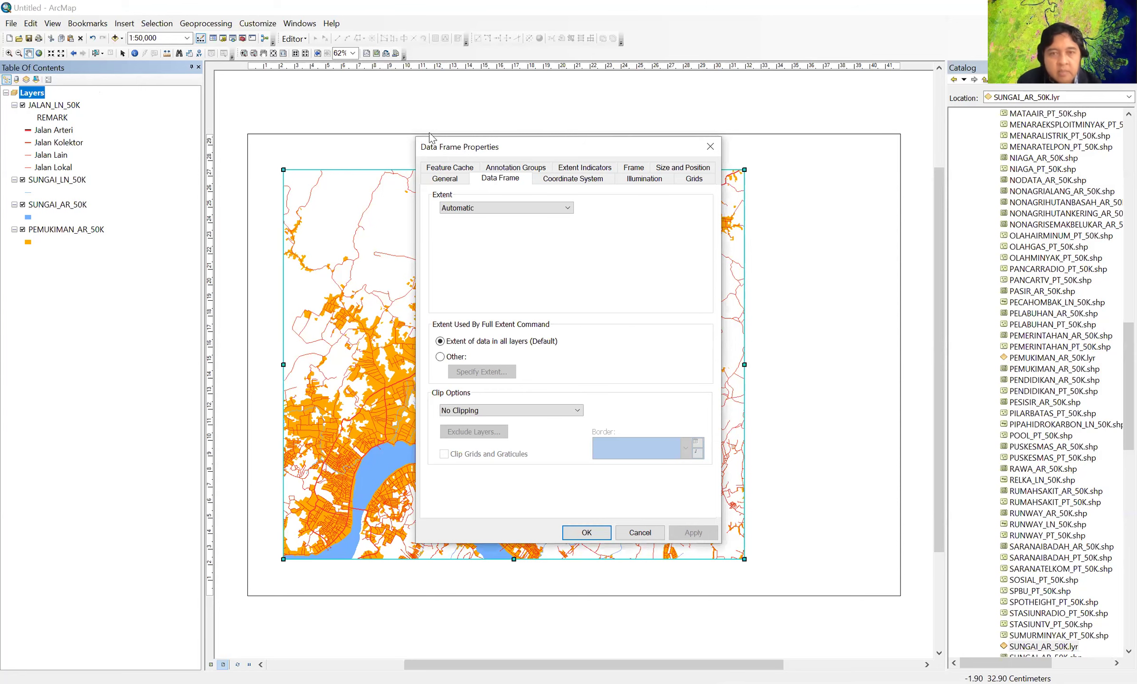
click(565, 208)
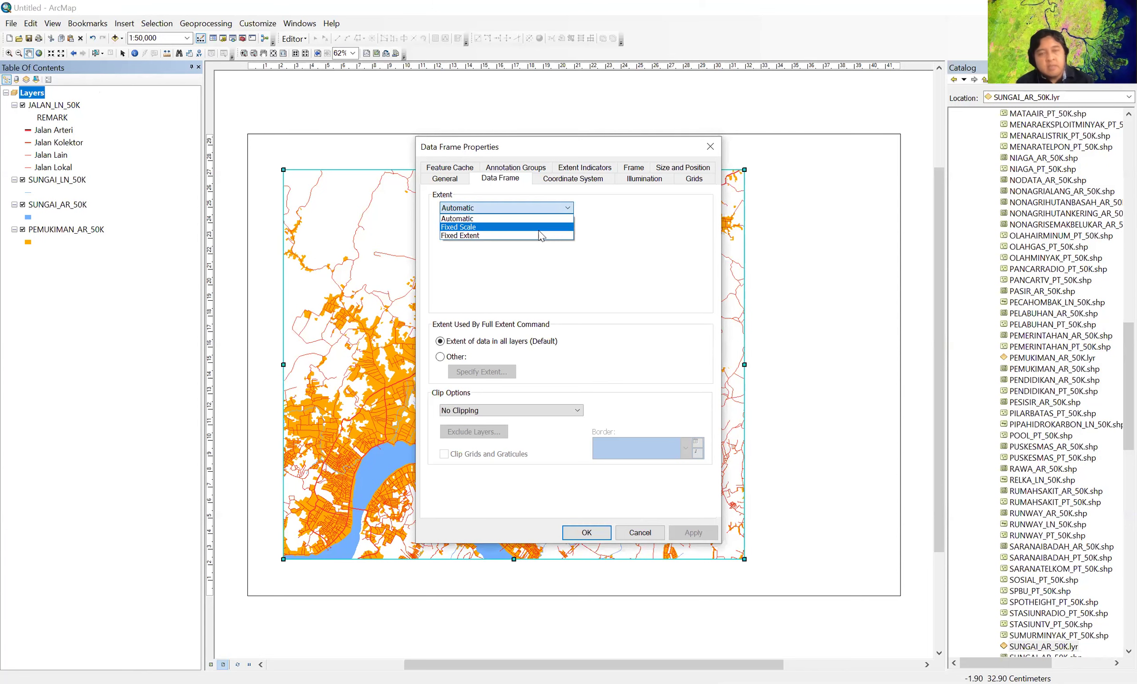
key(Return)
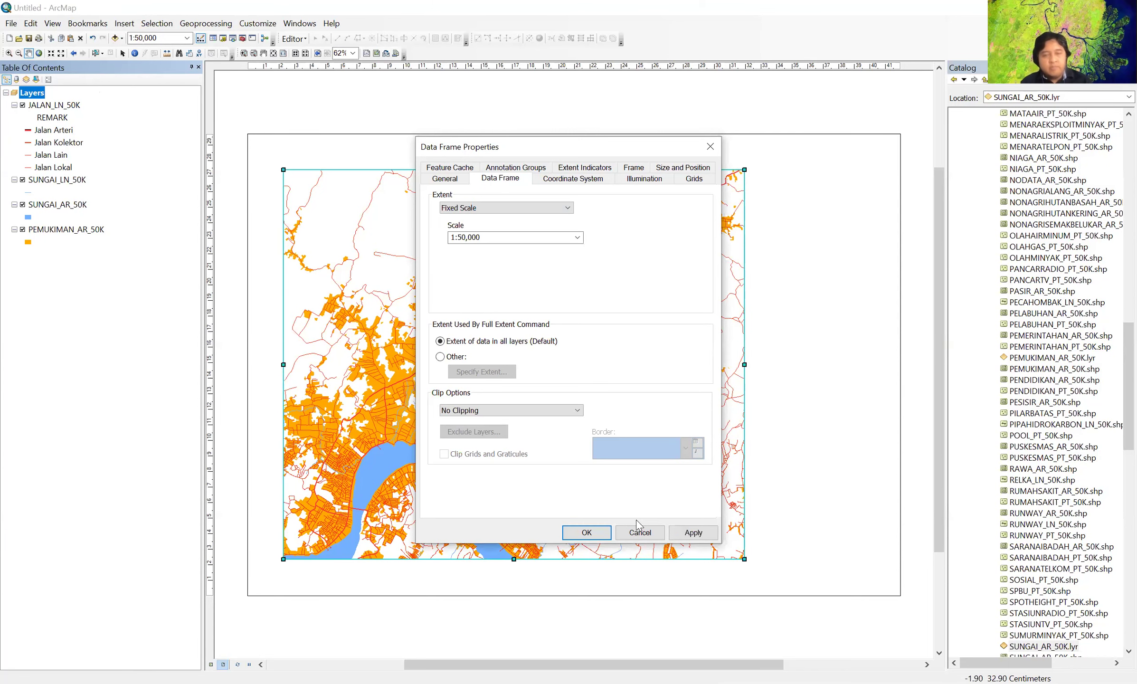
click(588, 178)
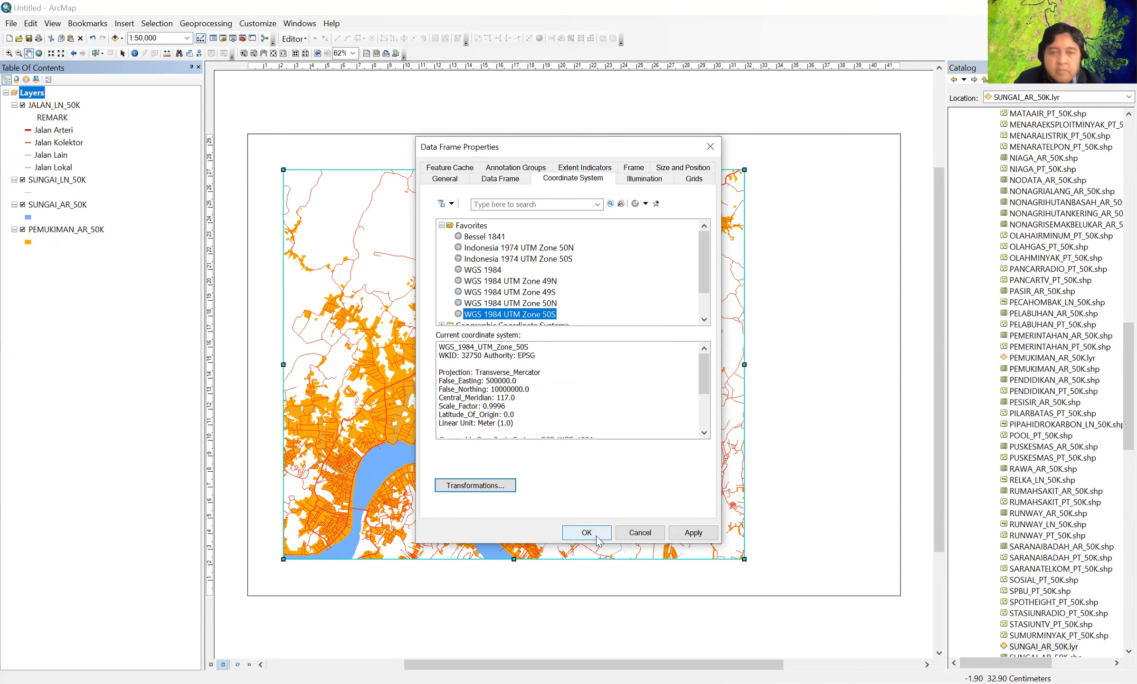
click(694, 179)
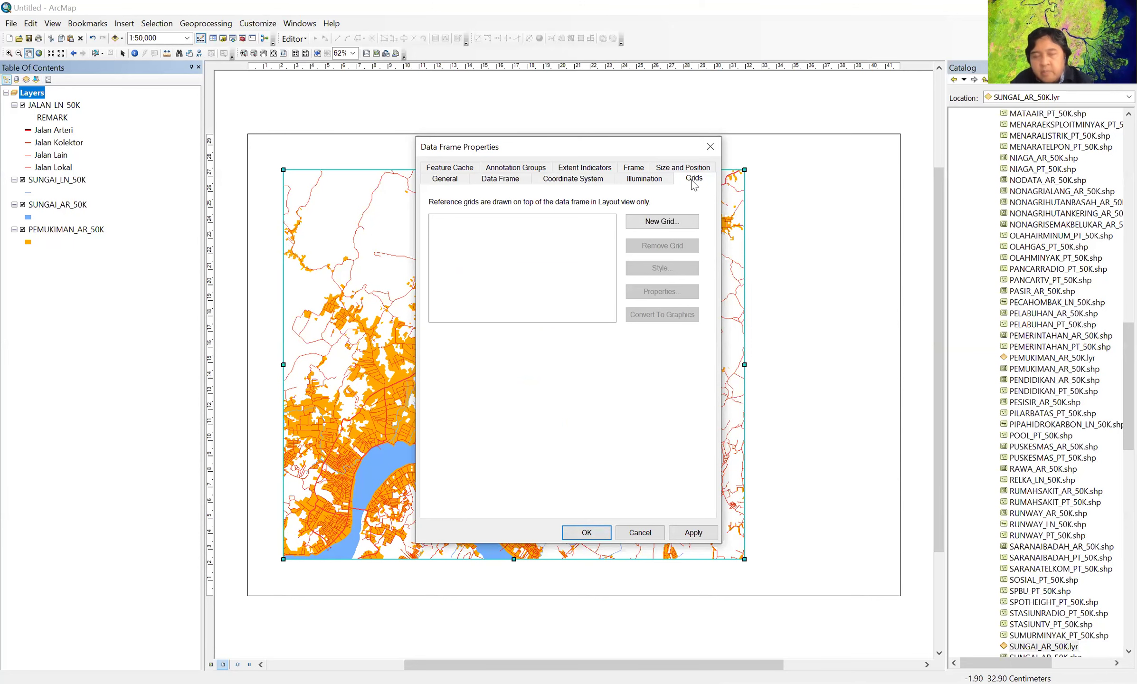
click(662, 221)
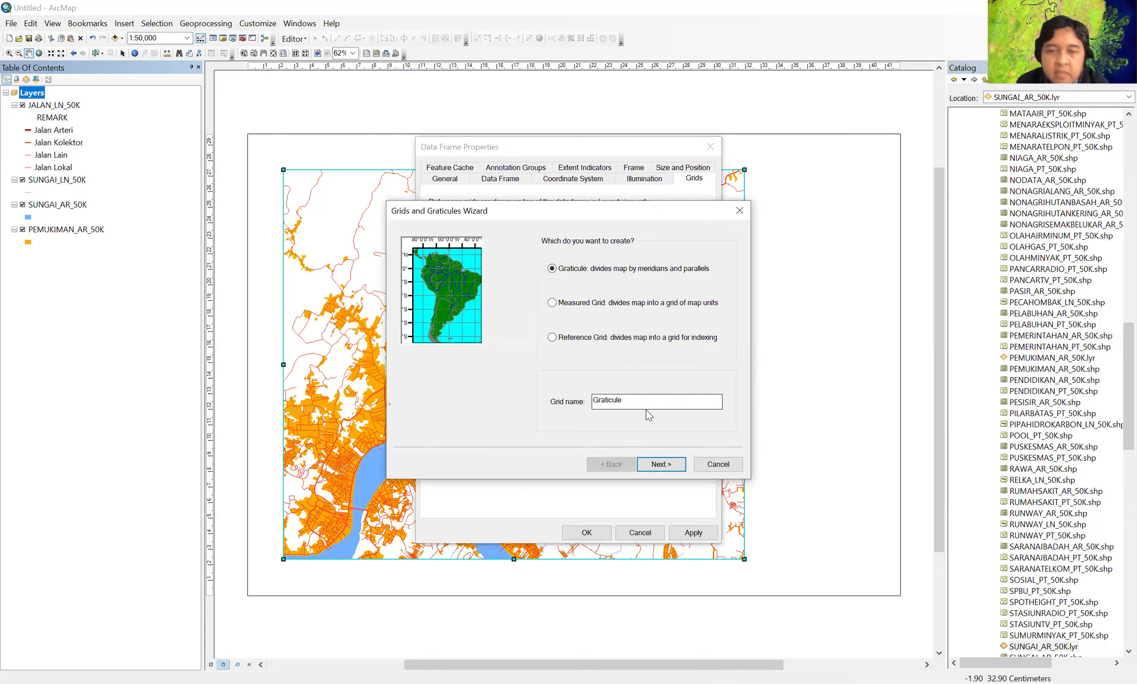
double_click(644, 400)
key(Return)
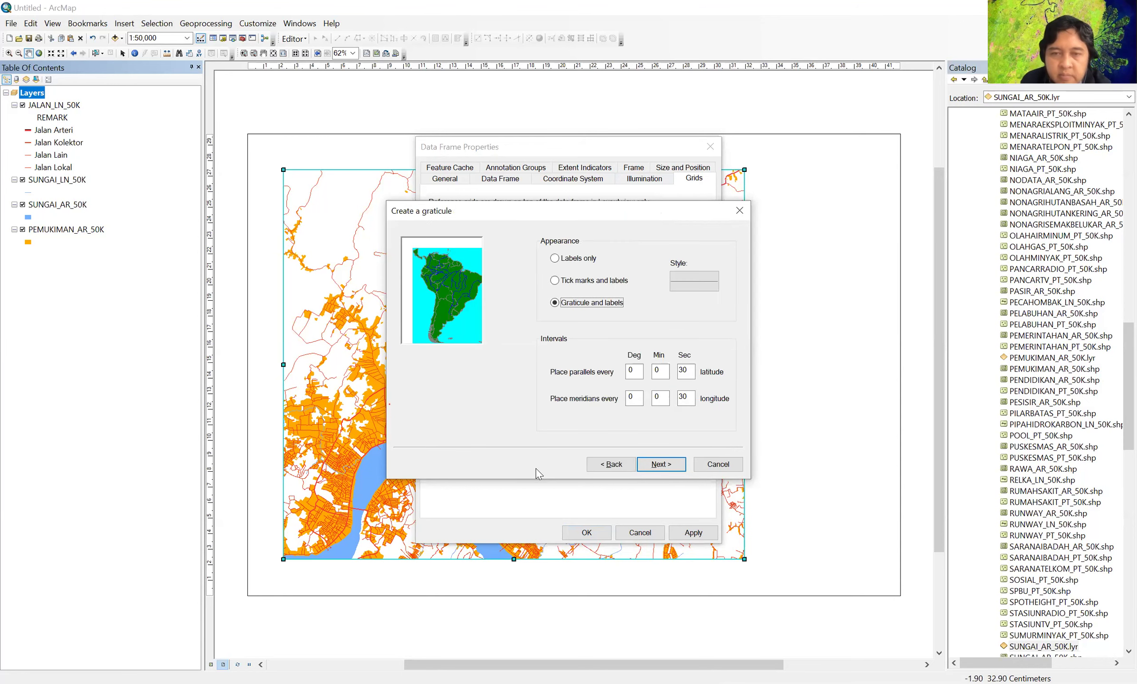
click(721, 466)
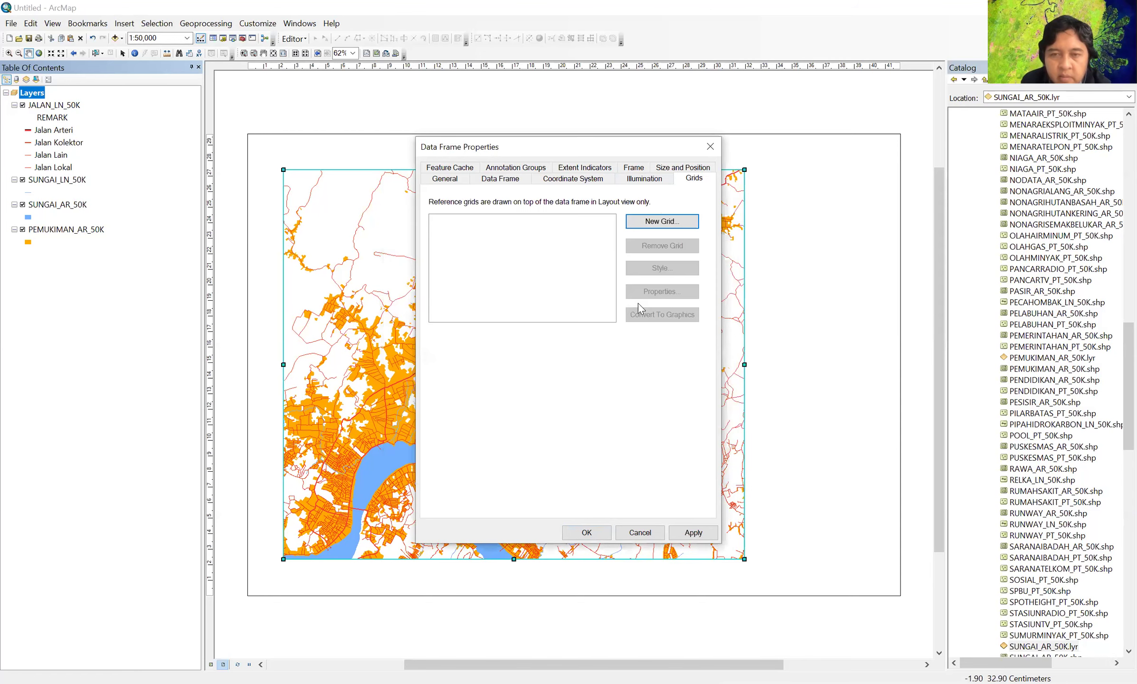
- Start a new graticule that divides the map by meridians and parallels, keeping the default name Graticule, and proceed to its appearance and interval settings
click(662, 221)
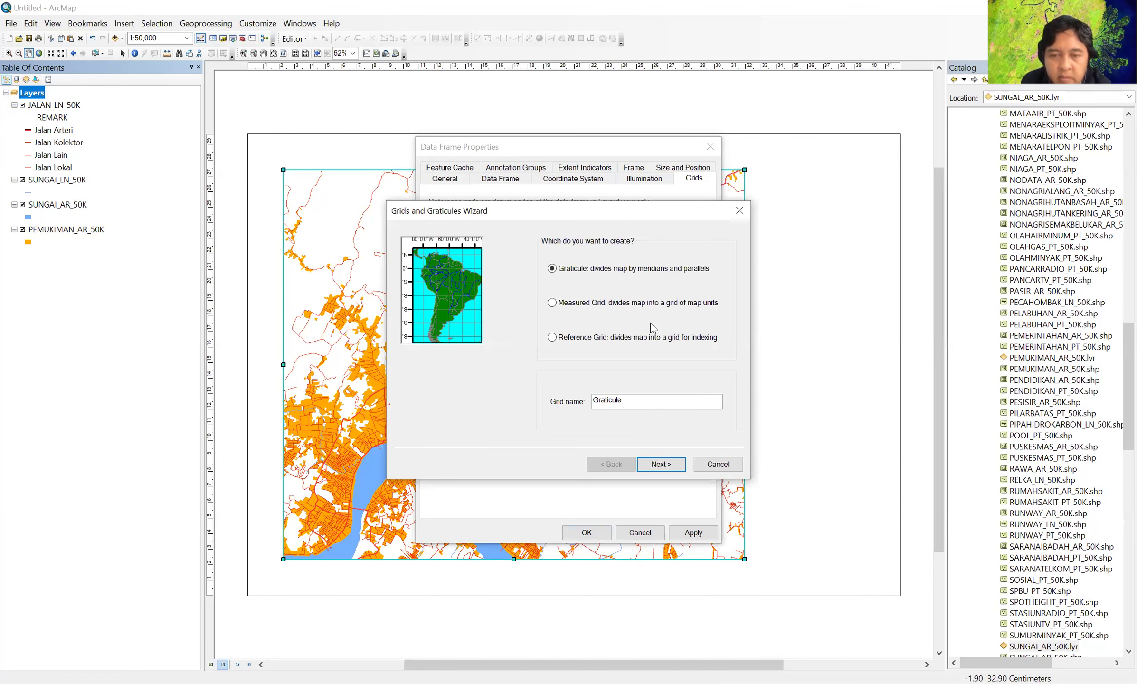
drag(636, 401, 499, 395)
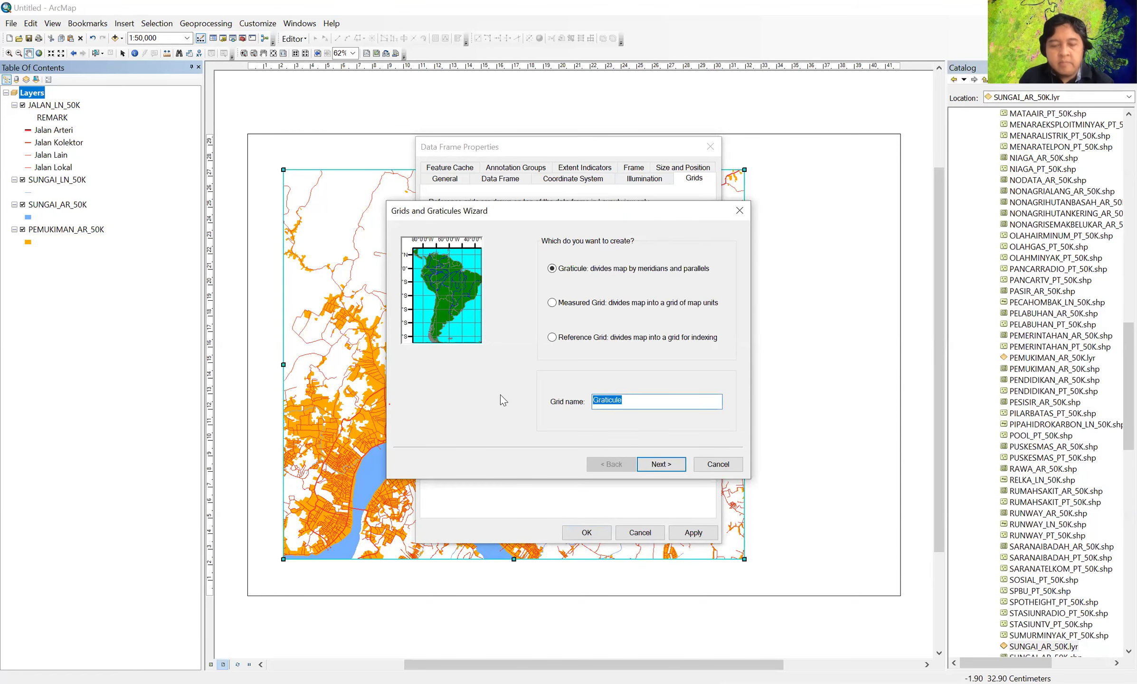
text(Koor)
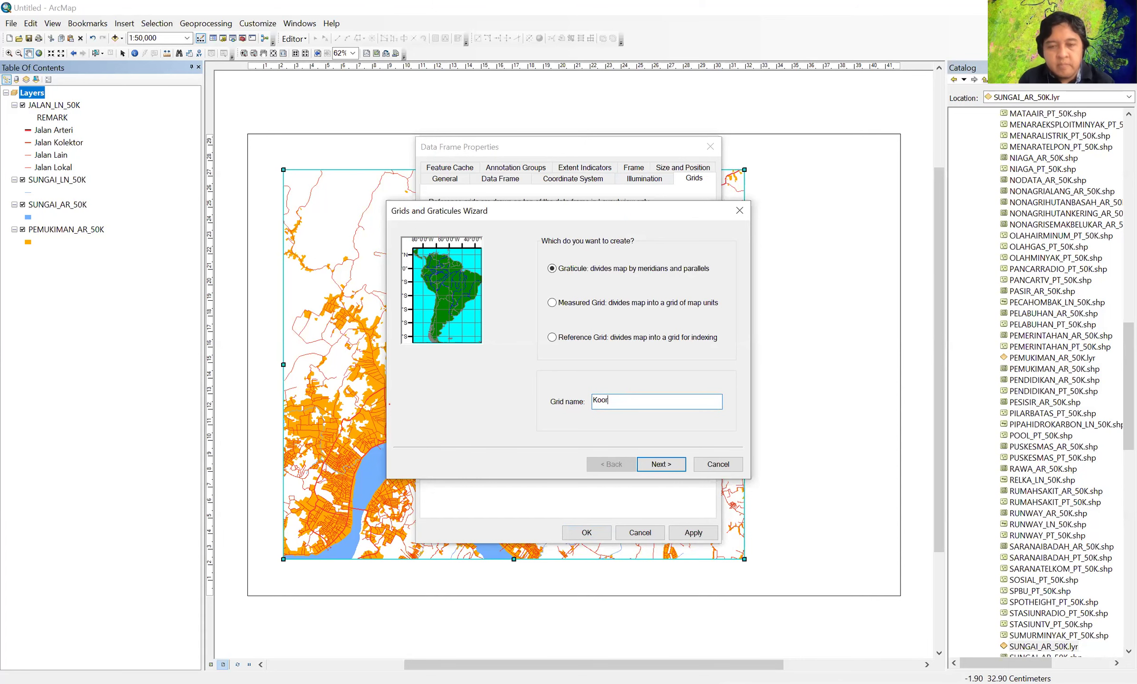
text(dGEO)
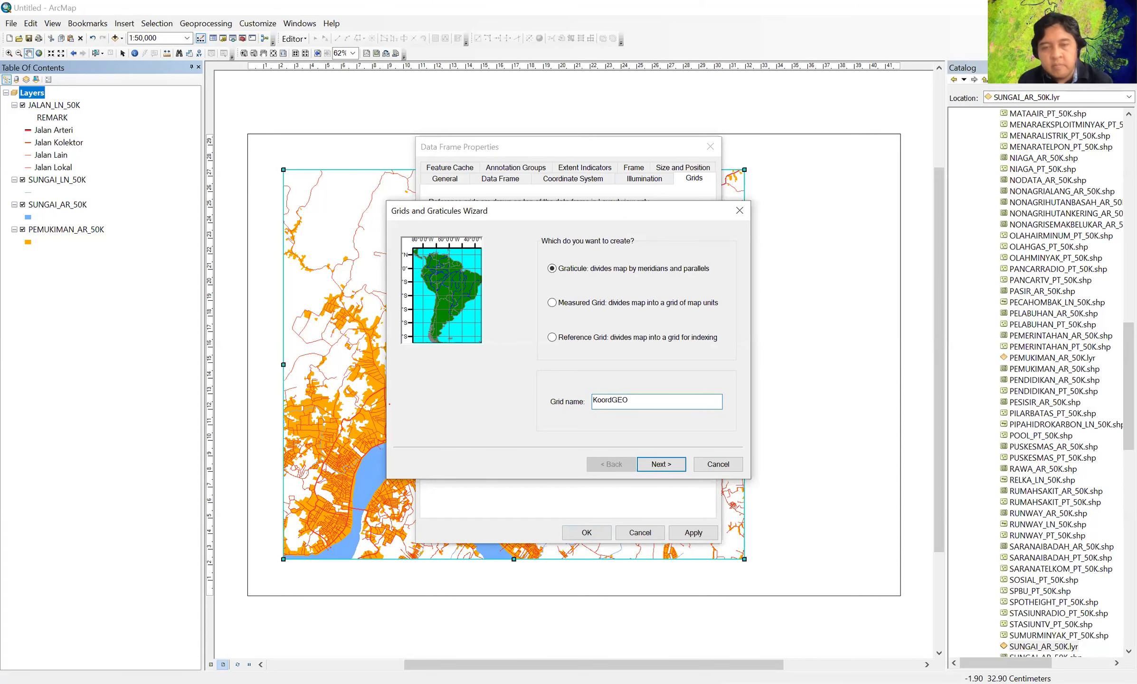
click(604, 336)
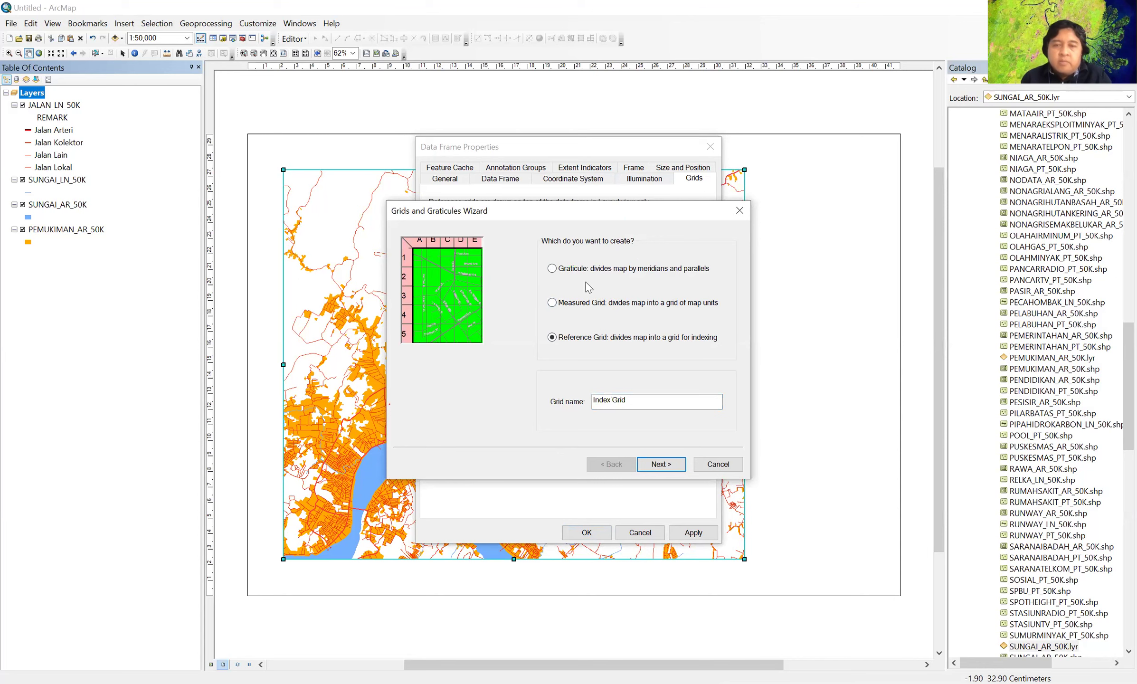
click(577, 268)
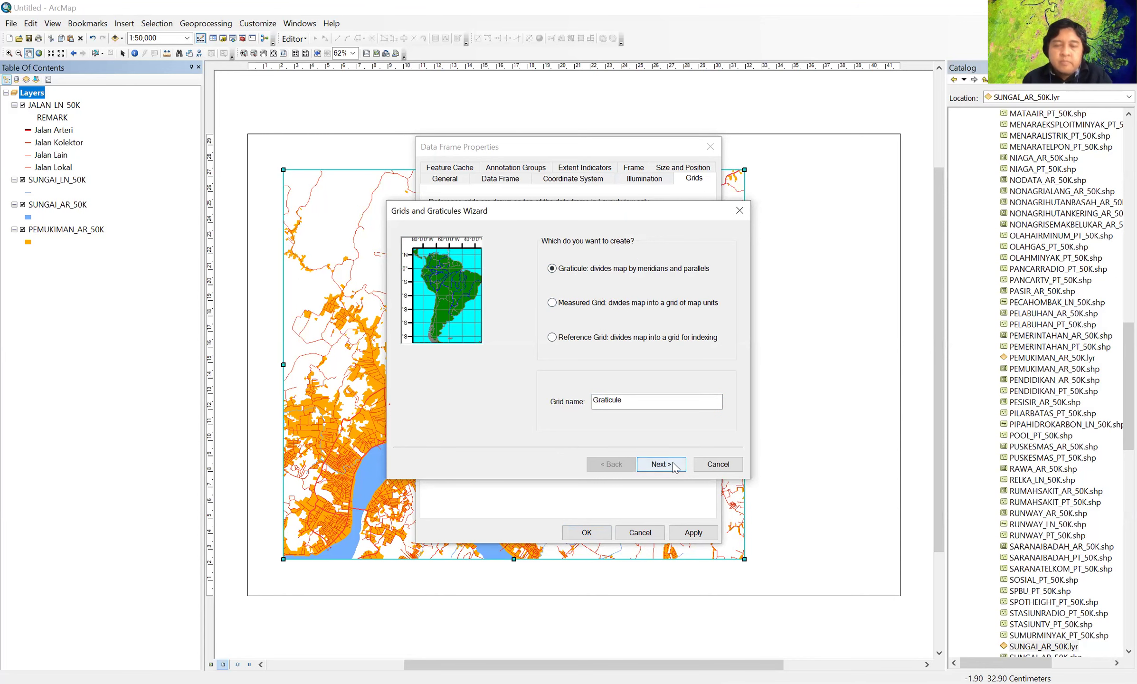
click(672, 462)
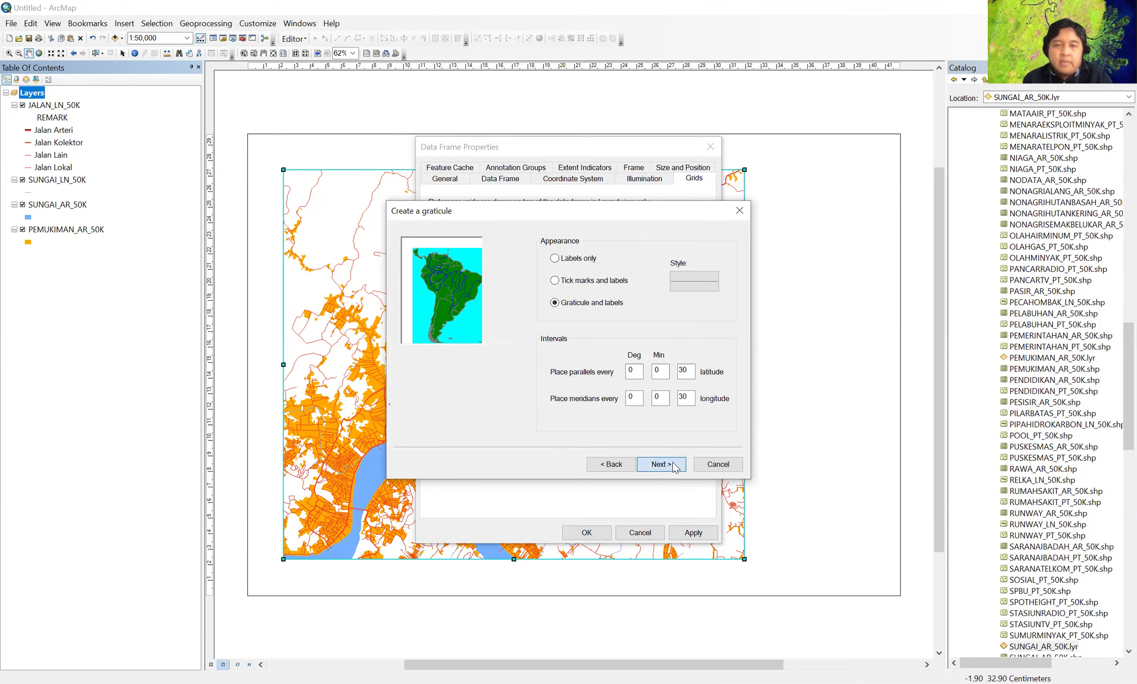
- Try placing parallels and meridians every 2 minutes 0 seconds, look at the axes and labels options, and return to the intervals
double_click(683, 370)
text(0)
double_click(659, 369)
text(2)
double_click(659, 397)
text(2)
double_click(683, 397)
text(0)
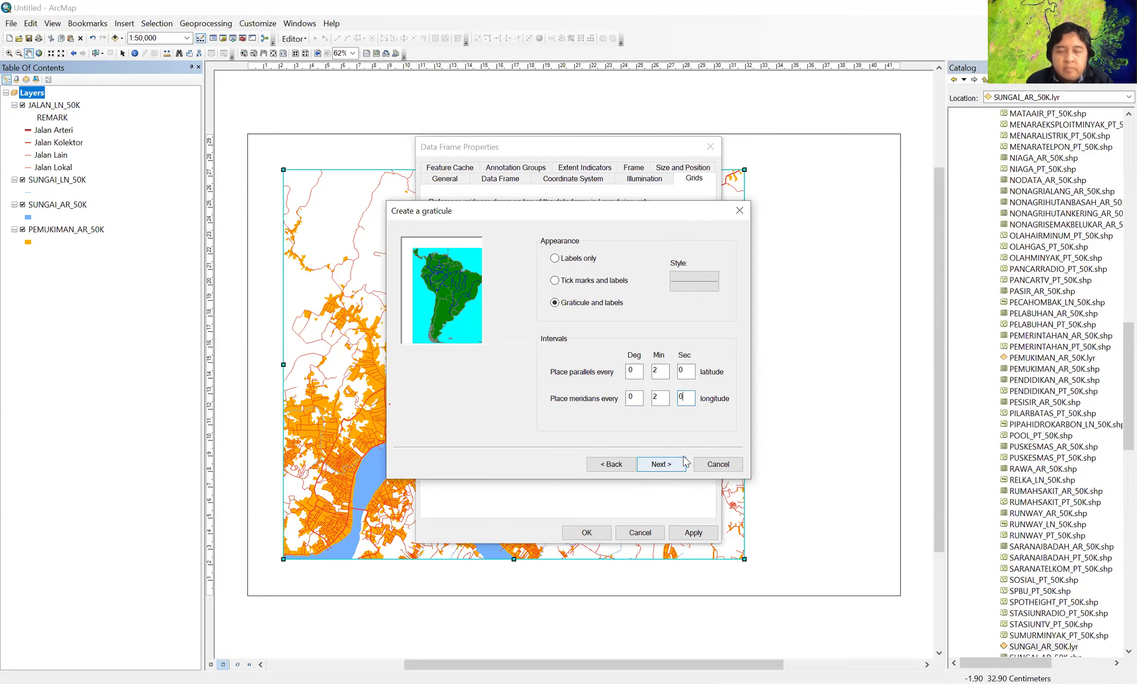
click(683, 459)
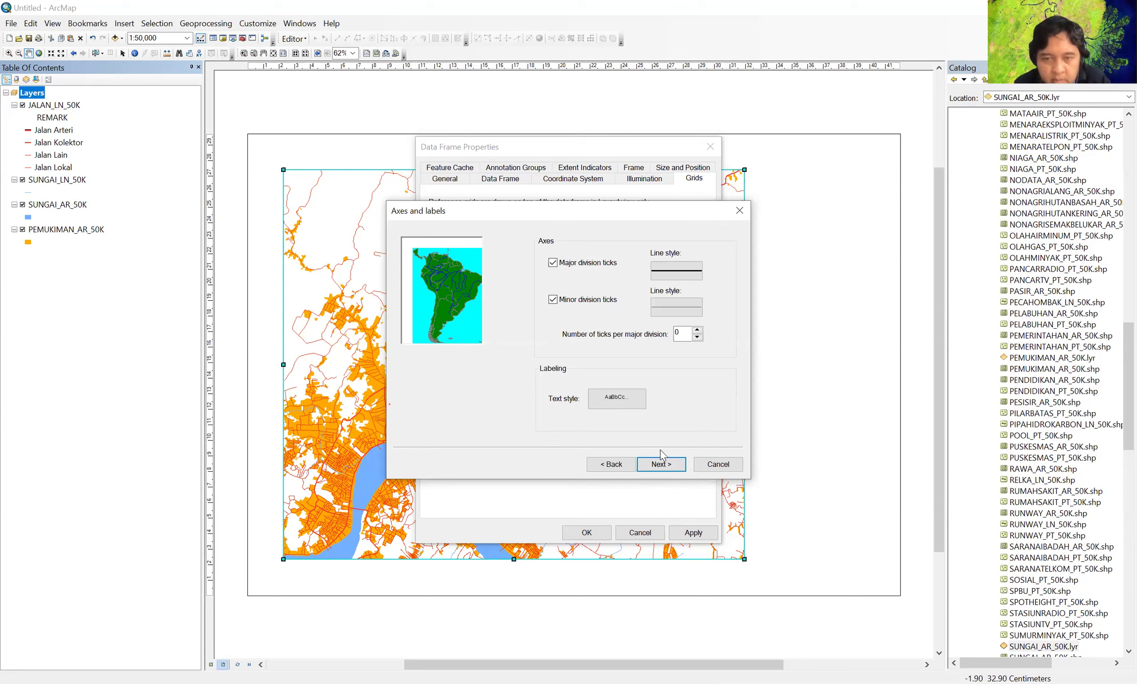
click(625, 465)
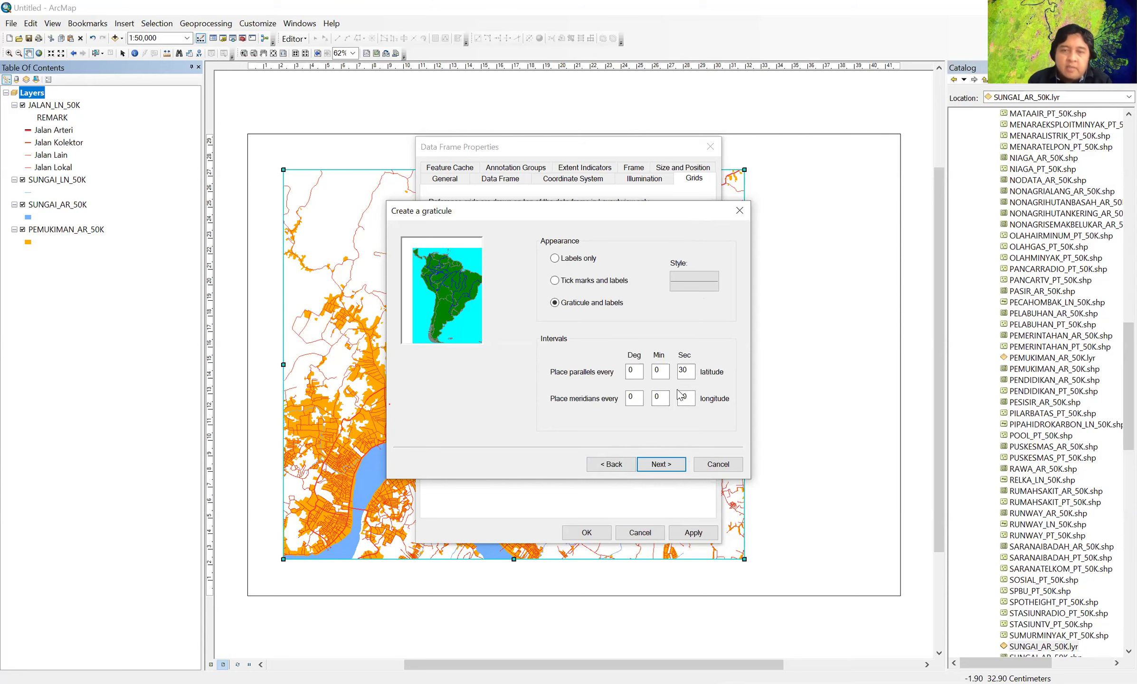
- Set the graticule's parallels and meridians to every 2 minutes 0 seconds and finish creating the graticule with the remaining default settings
double_click(660, 371)
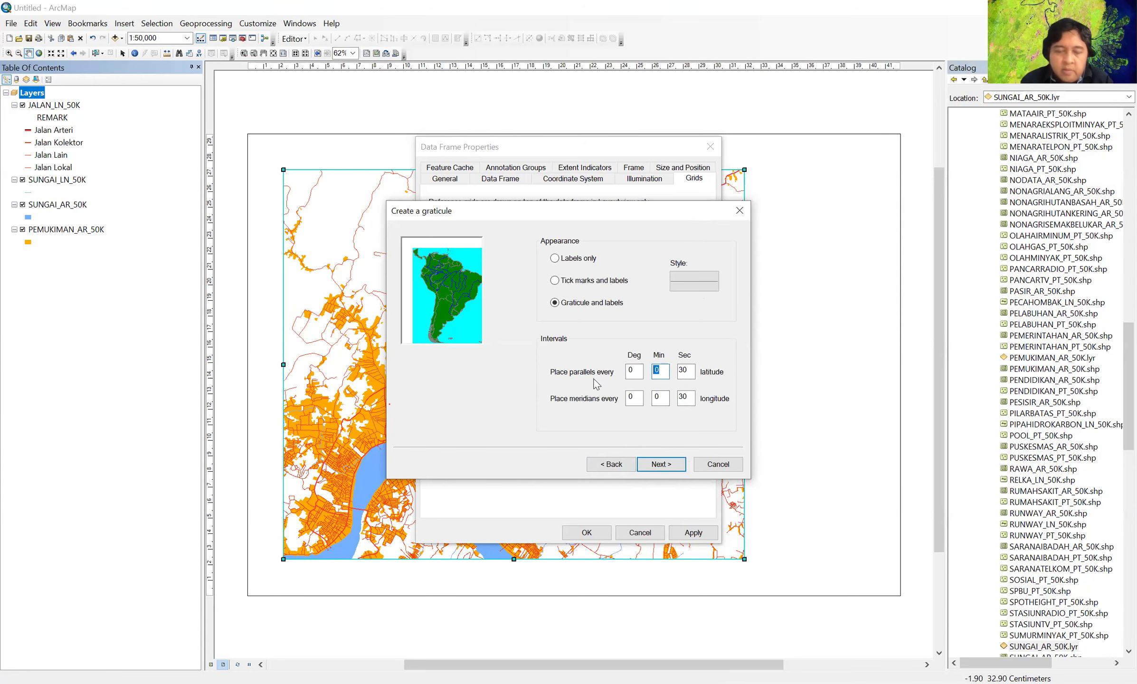
text(2)
key(Tab)
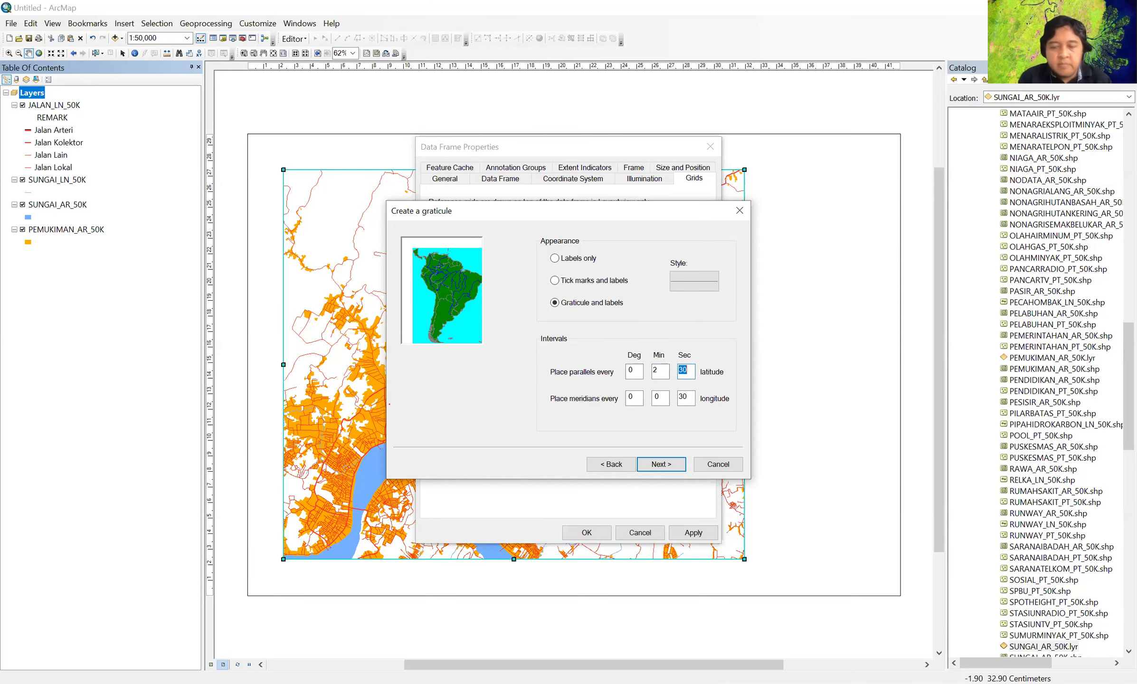
text(0)
key(Tab)
key(Tab)
text(2)
key(Tab)
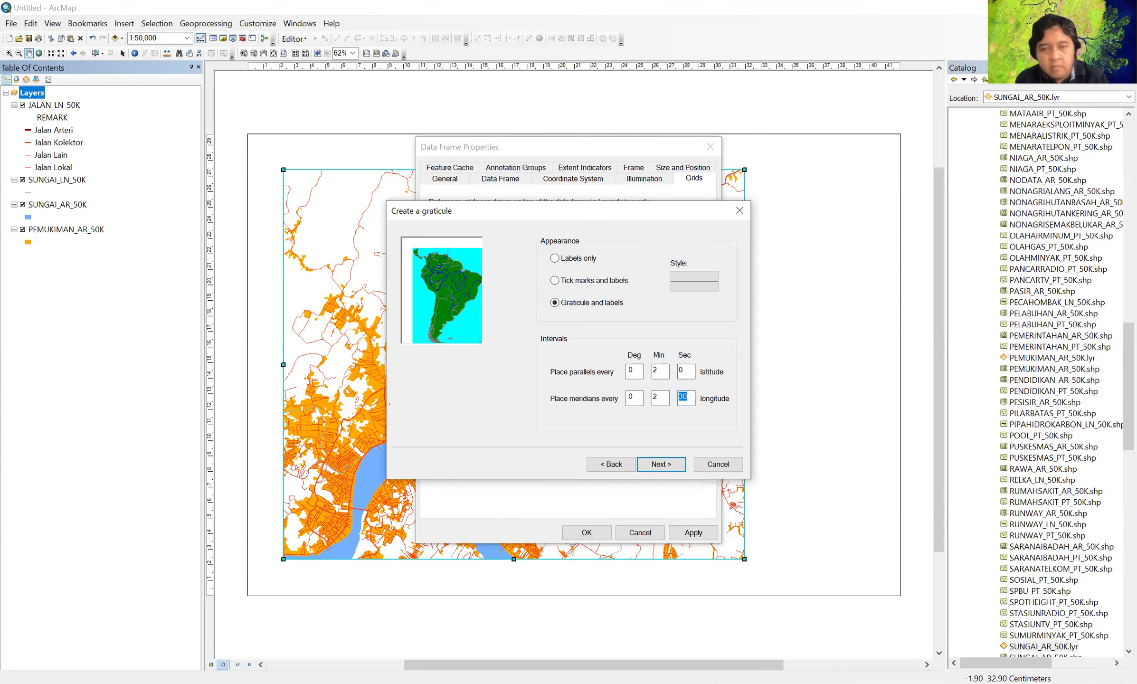
text(0)
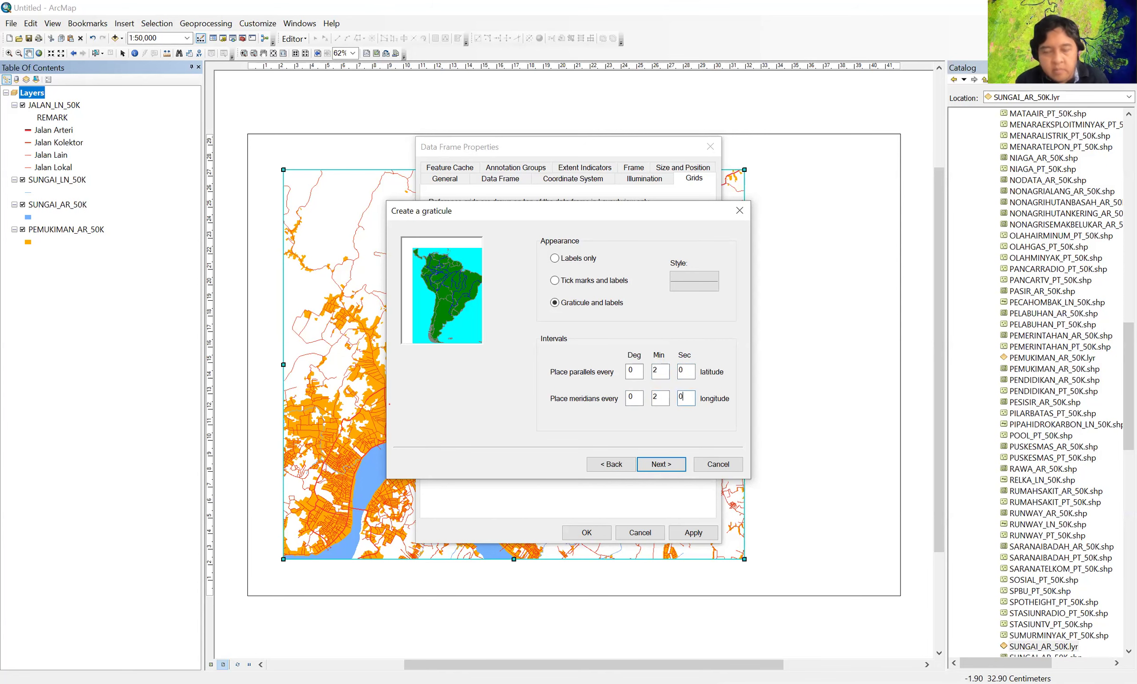
click(676, 470)
click(661, 463)
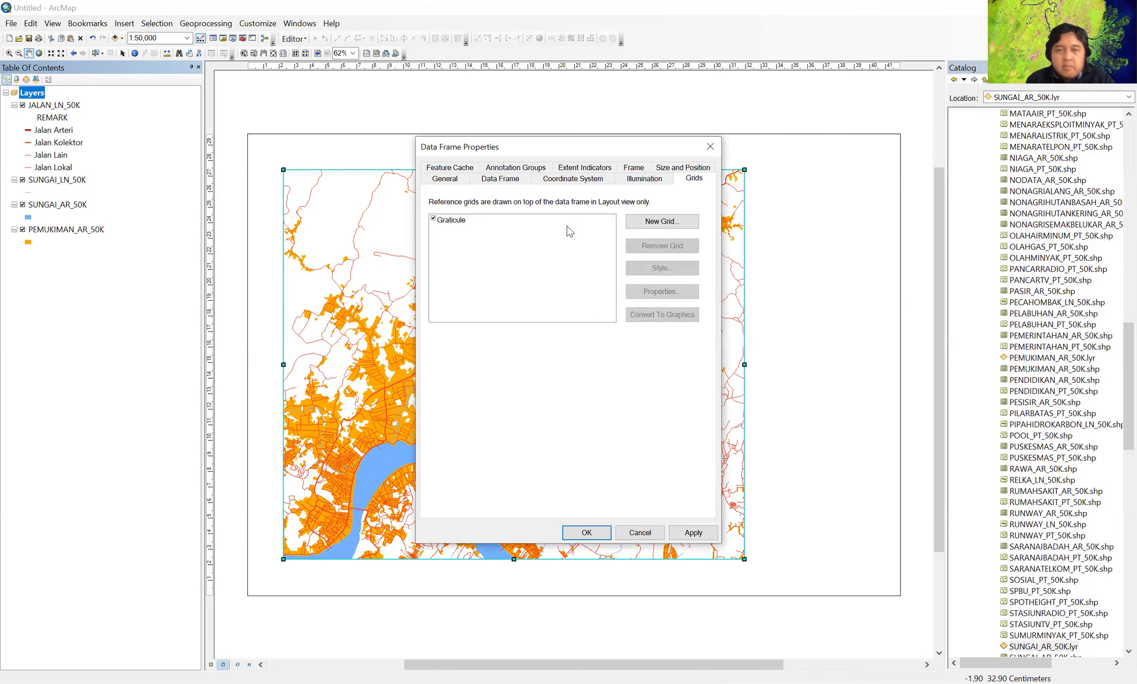
- Start a new measured grid that divides the map into map units, name it KoordUTM, and proceed to its appearance and interval settings
click(571, 221)
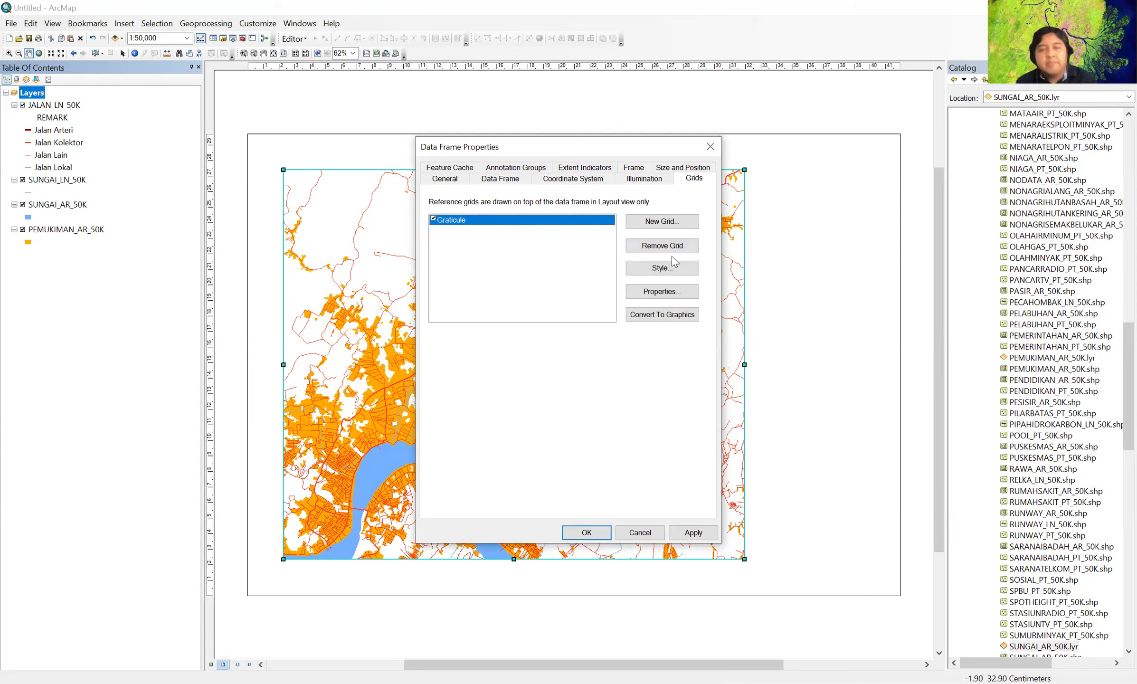
click(673, 226)
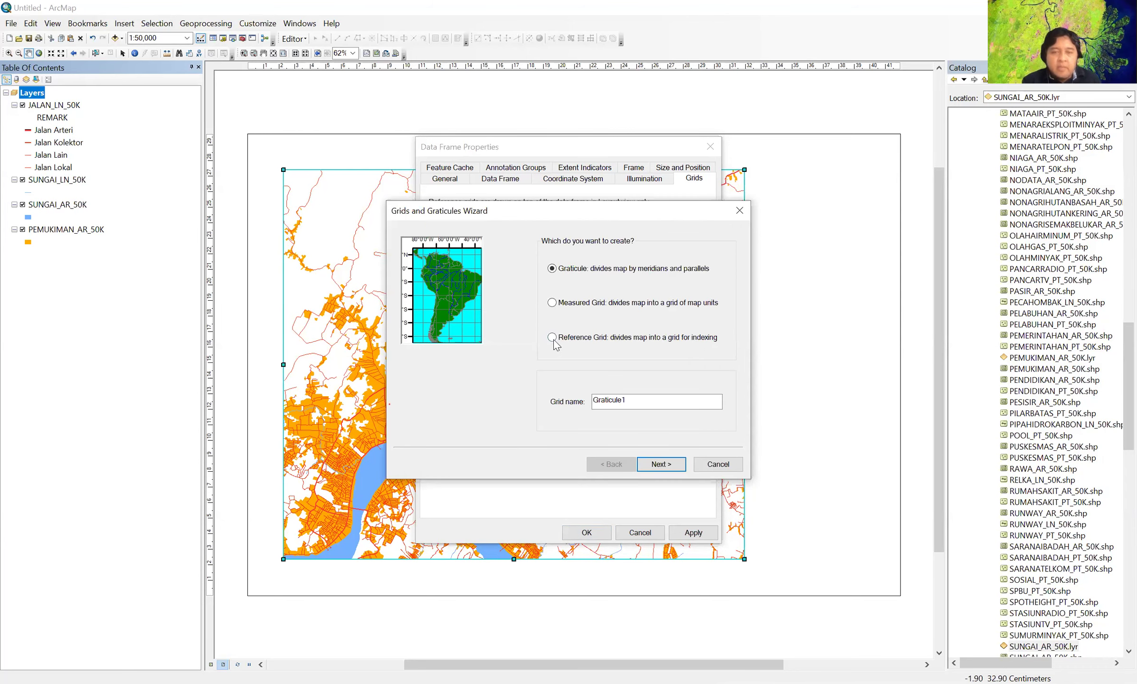
click(553, 304)
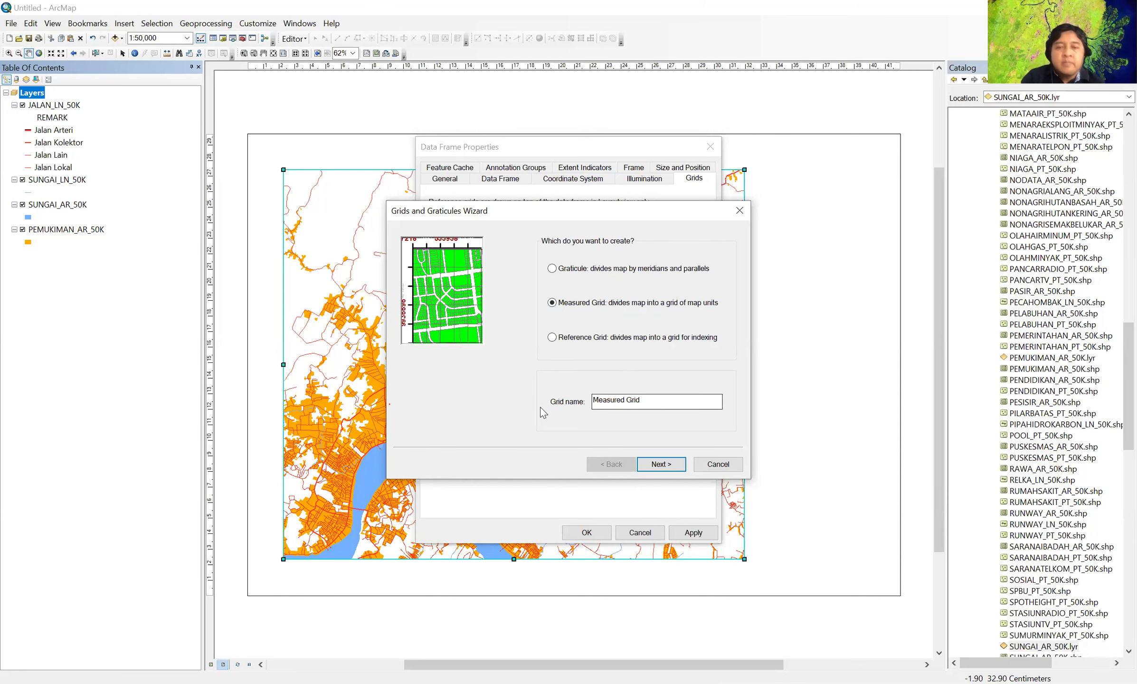
drag(666, 400, 552, 413)
text(KoordUTM)
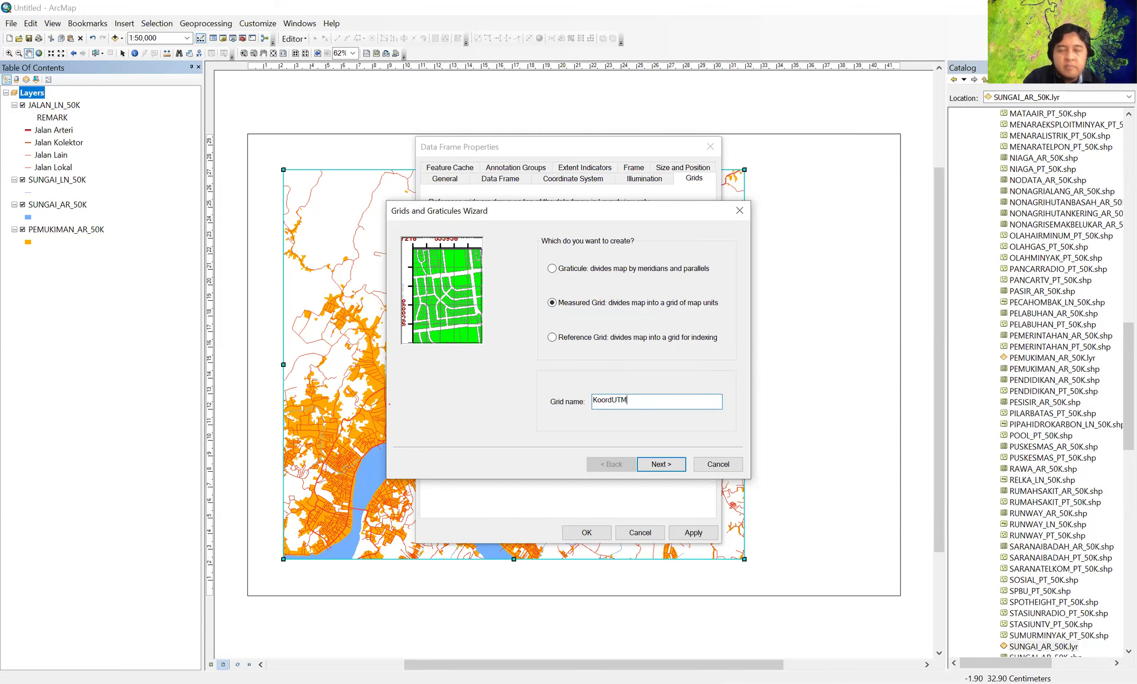
click(662, 459)
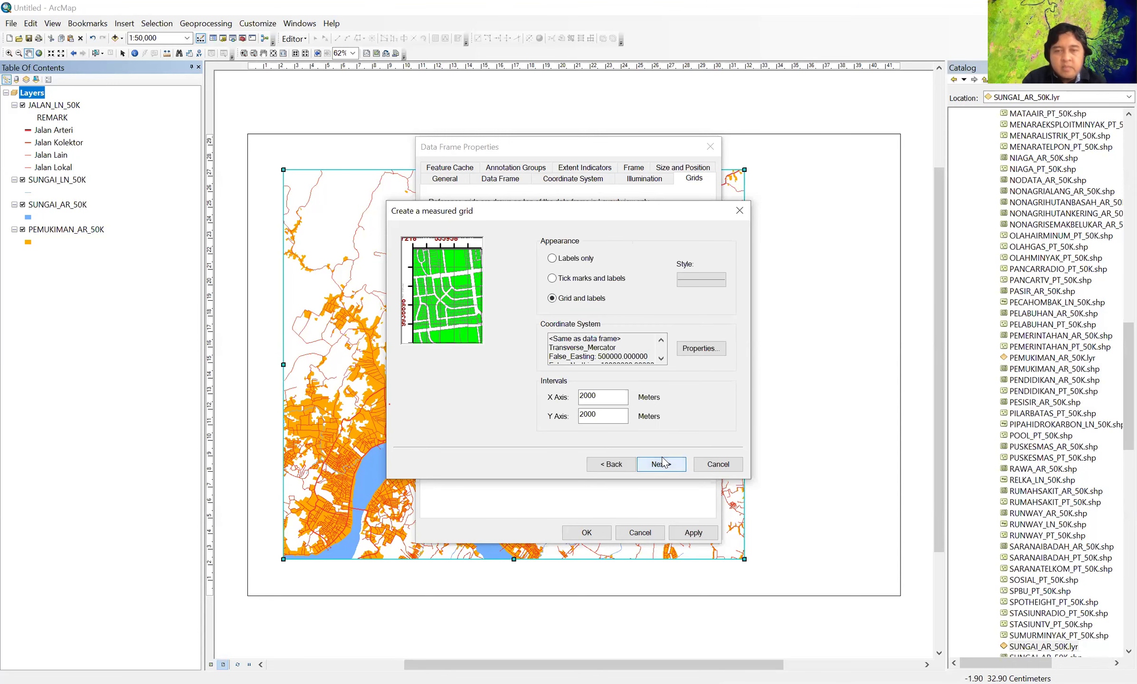